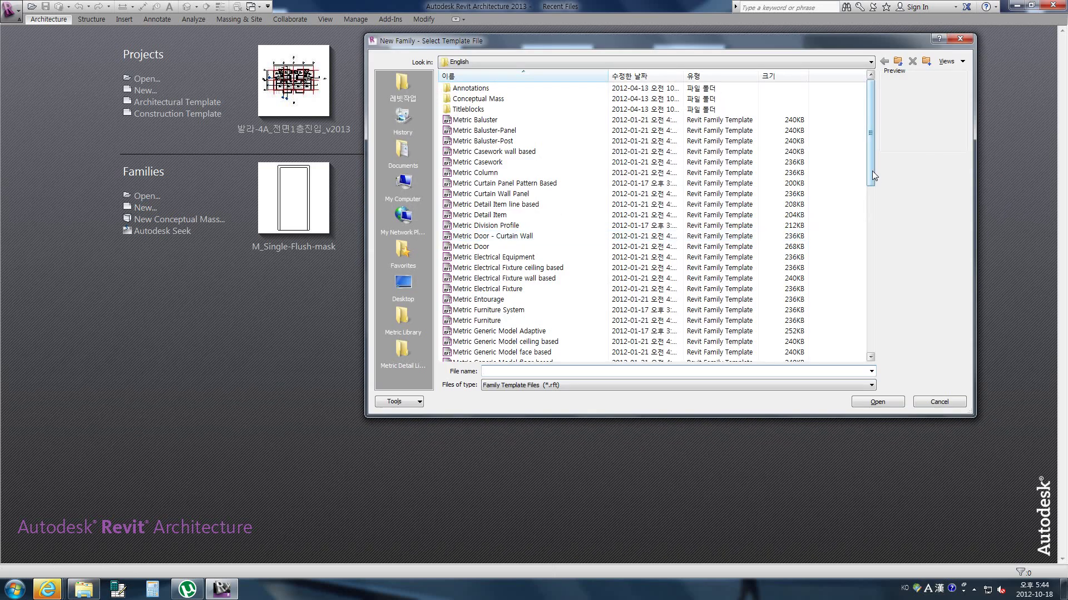
Create a new family from the Metric Generic Model.rft template
left_click_drag(872, 175, 872, 250)
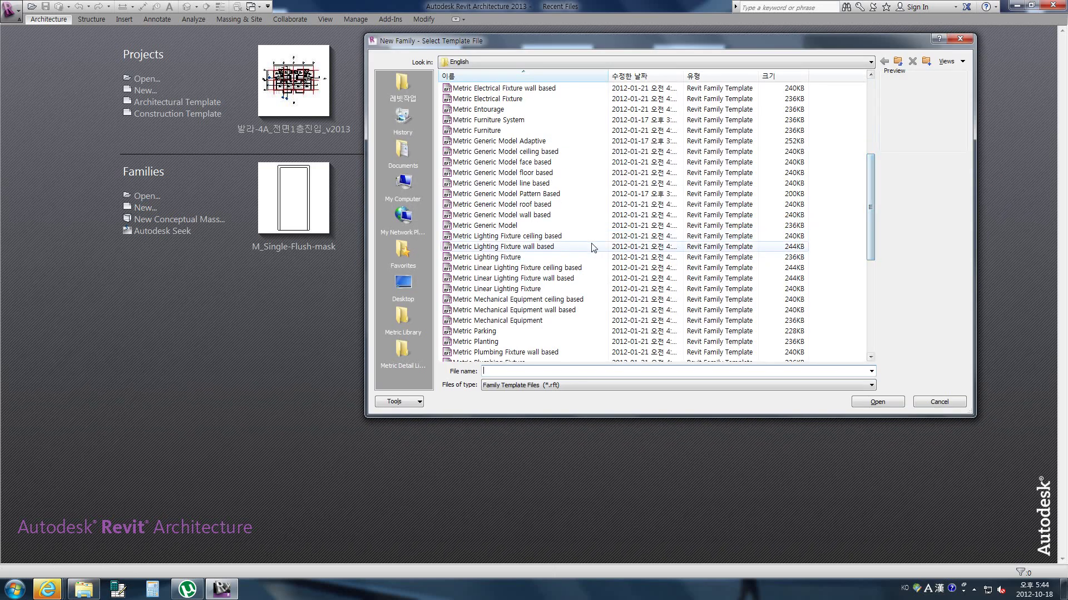
left_click(528, 226)
left_click(870, 403)
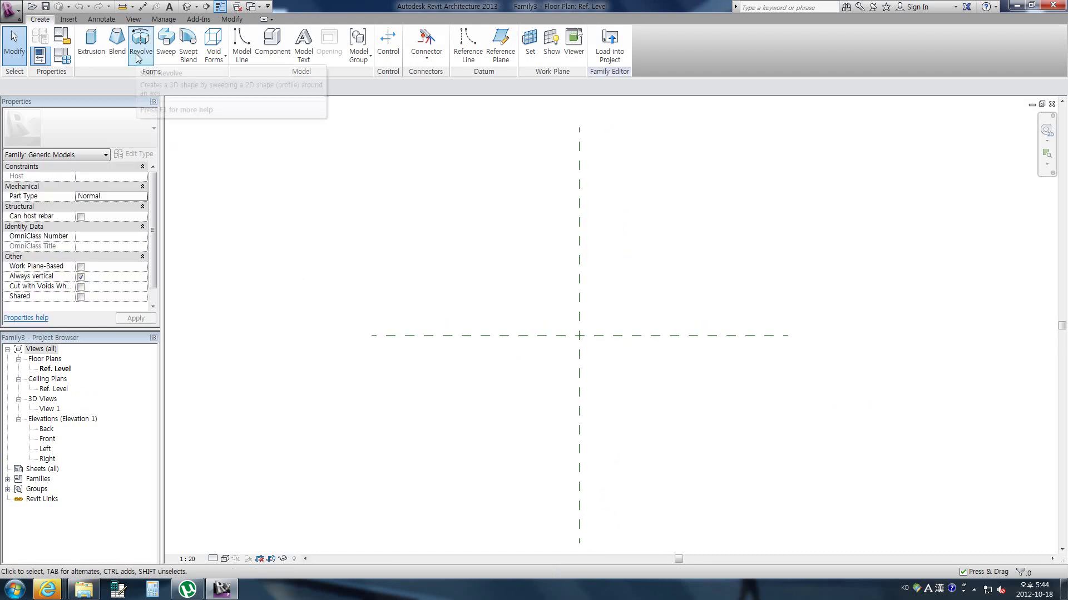
Start a solid sweep and sketch a four-point S-shaped spline path across the plan
left_click(166, 55)
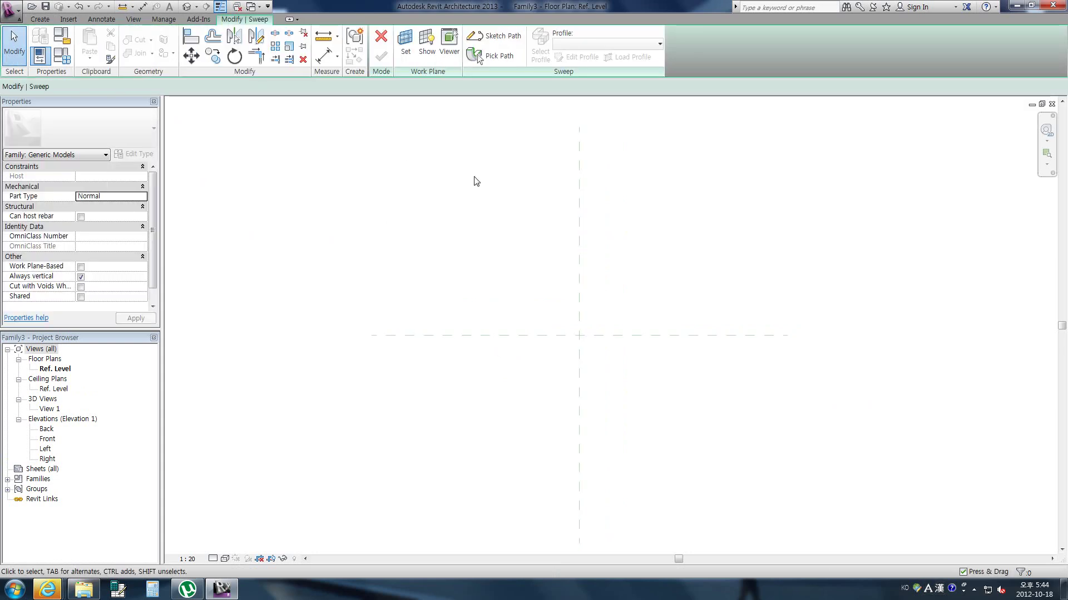
left_click(489, 40)
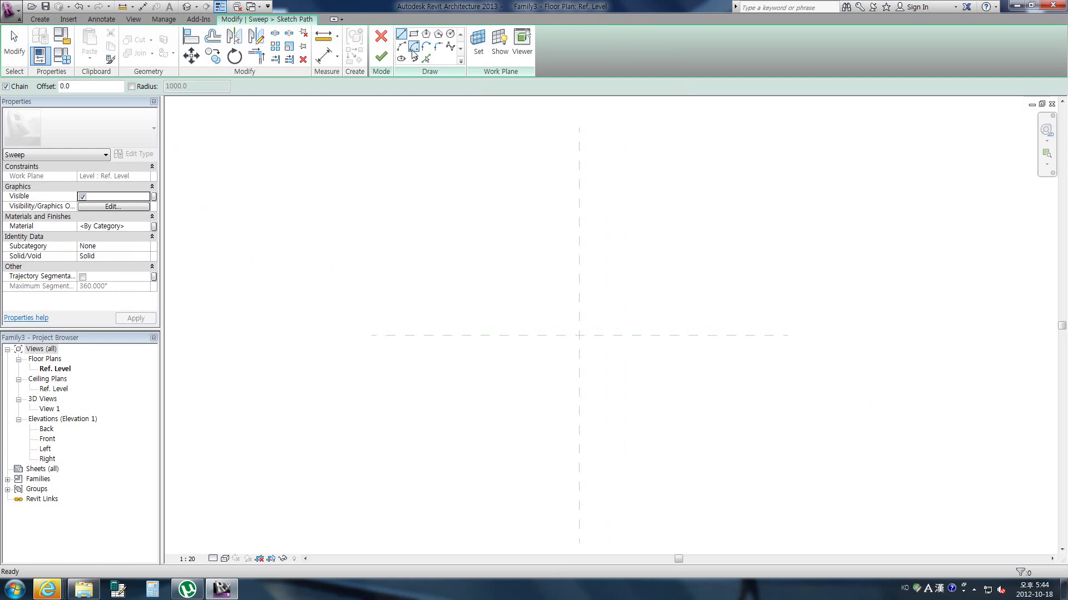
left_click(450, 49)
left_click(467, 296)
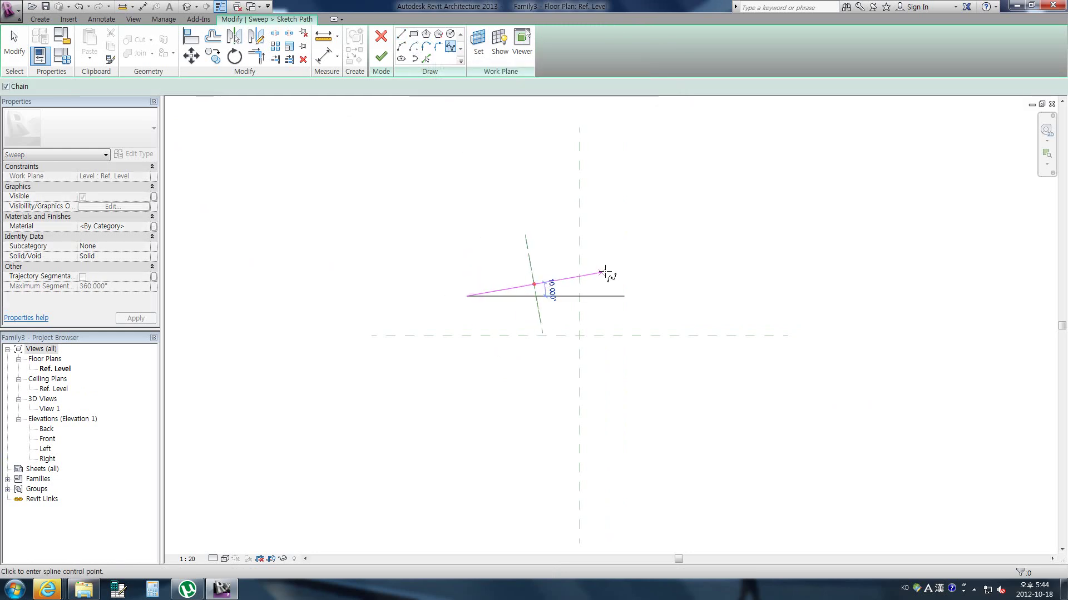
left_click(609, 274)
left_click(632, 398)
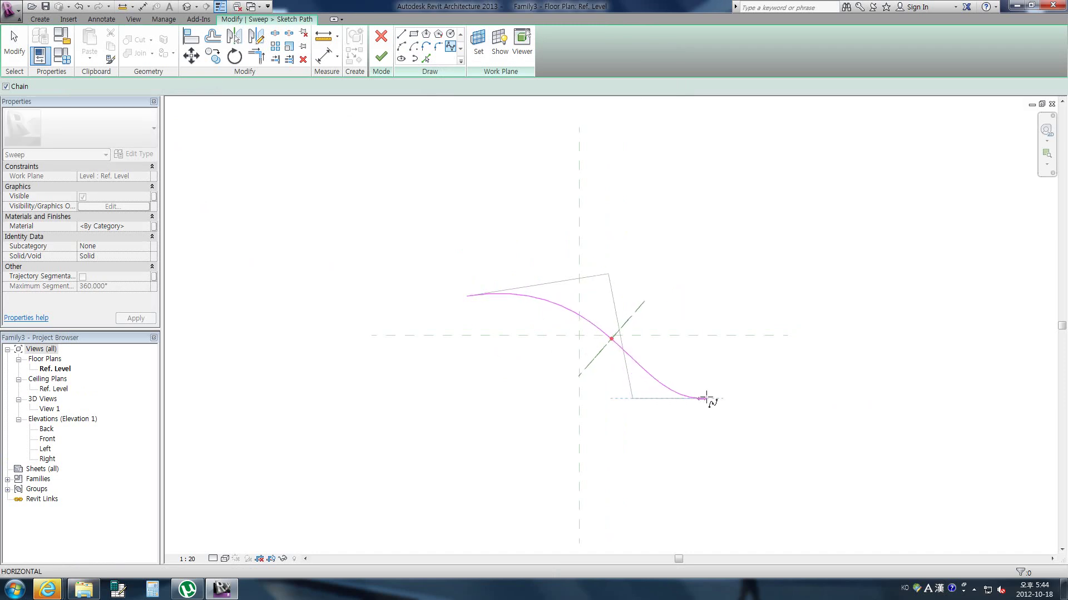
left_click(726, 365)
key("Escape")
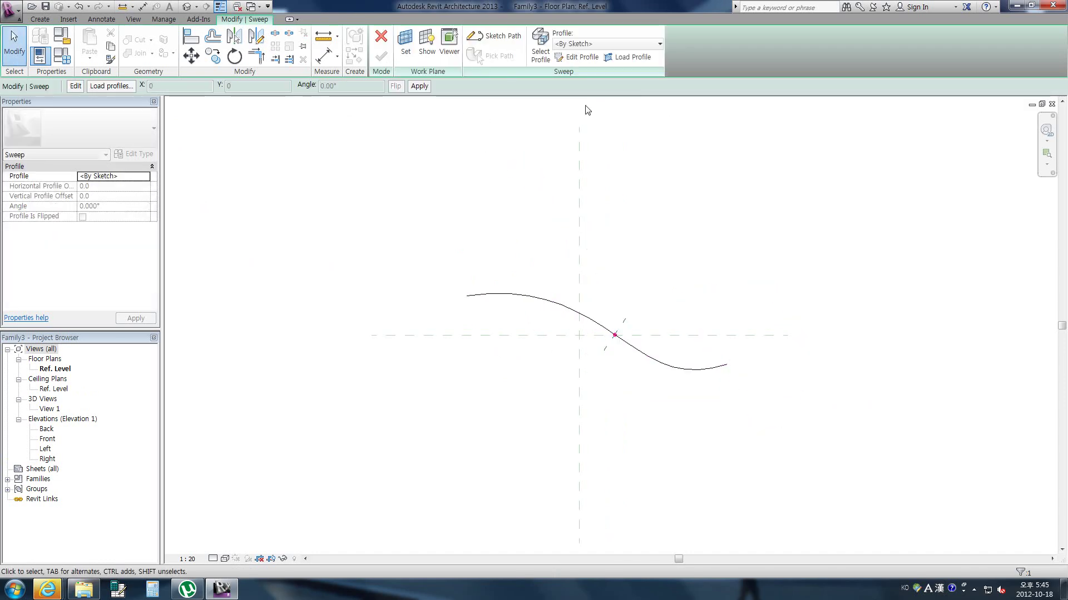
Edit the sweep profile in 3D View 1, zoomed to fit with the work plane shown
left_click(575, 57)
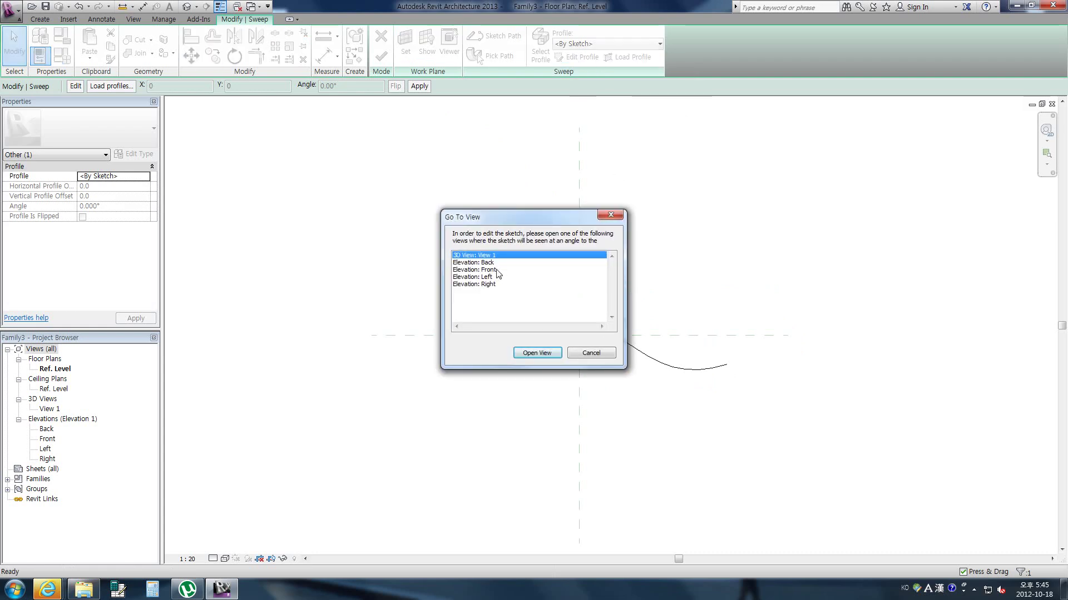
double_click(493, 258)
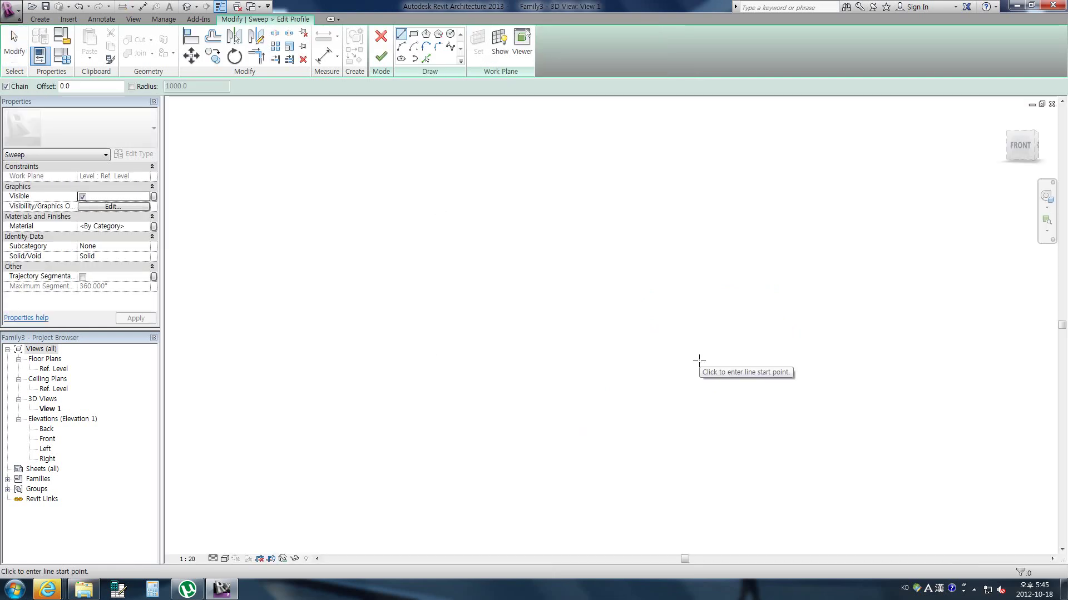
right_click(564, 288)
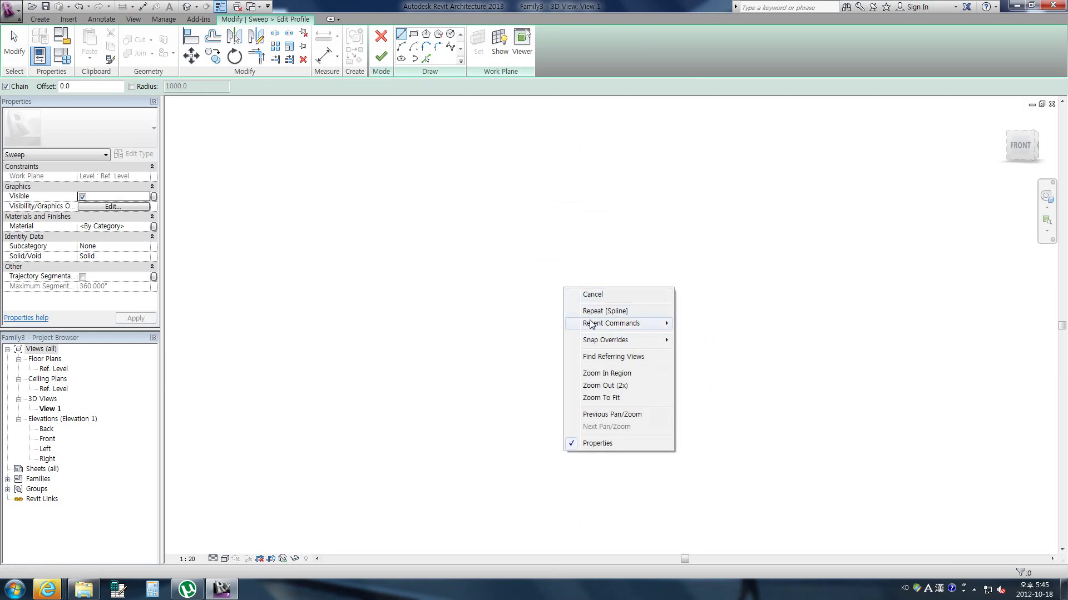
left_click(600, 398)
mouse_move(615, 363)
middle_mouse_down("shift")
mouse_move(528, 455)
mouse_move(565, 369)
mouse_move(629, 288)
mouse_move(606, 314)
middle_mouse_up("shift")
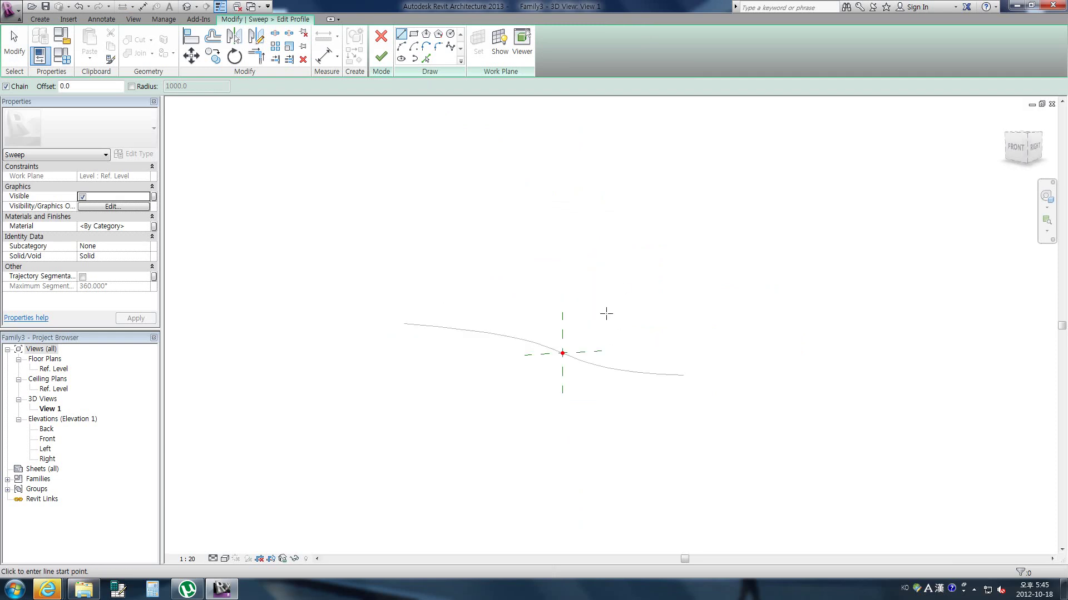
scroll(557, 358, "up", 2)
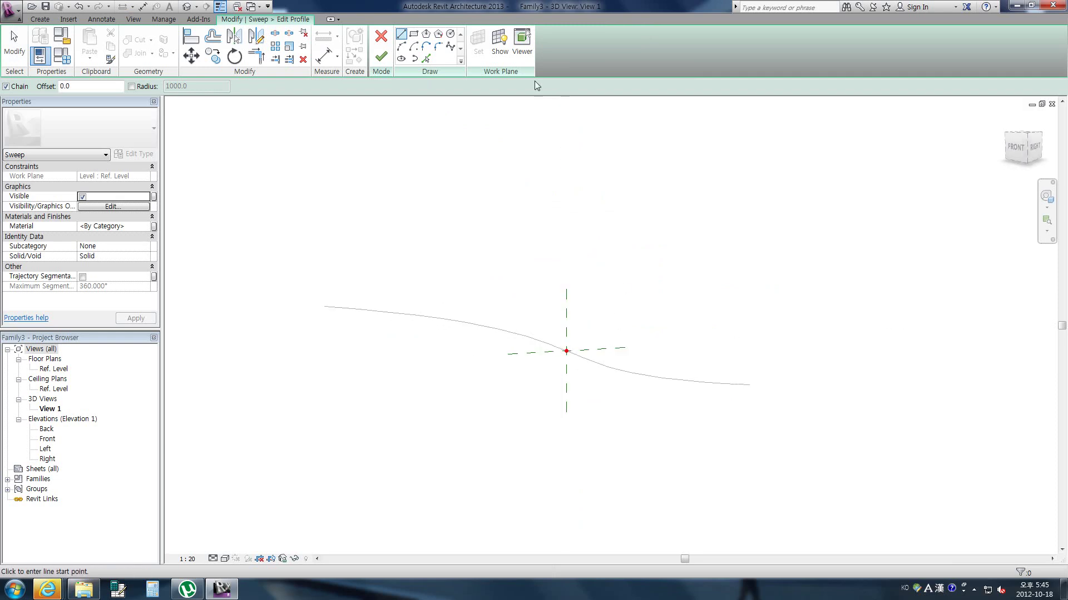
left_click(499, 40)
mouse_move(543, 386)
middle_mouse_down("shift")
mouse_move(632, 420)
mouse_move(582, 410)
middle_mouse_up("shift")
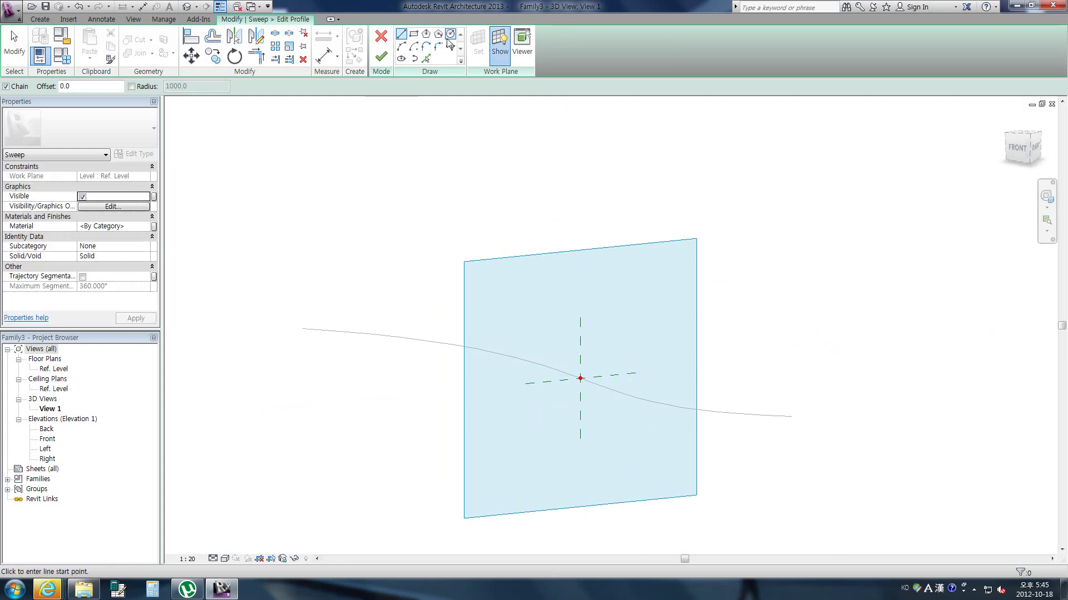
Draw a 180 × 180 square profile at the path centre and finish the sweep
left_click(412, 35)
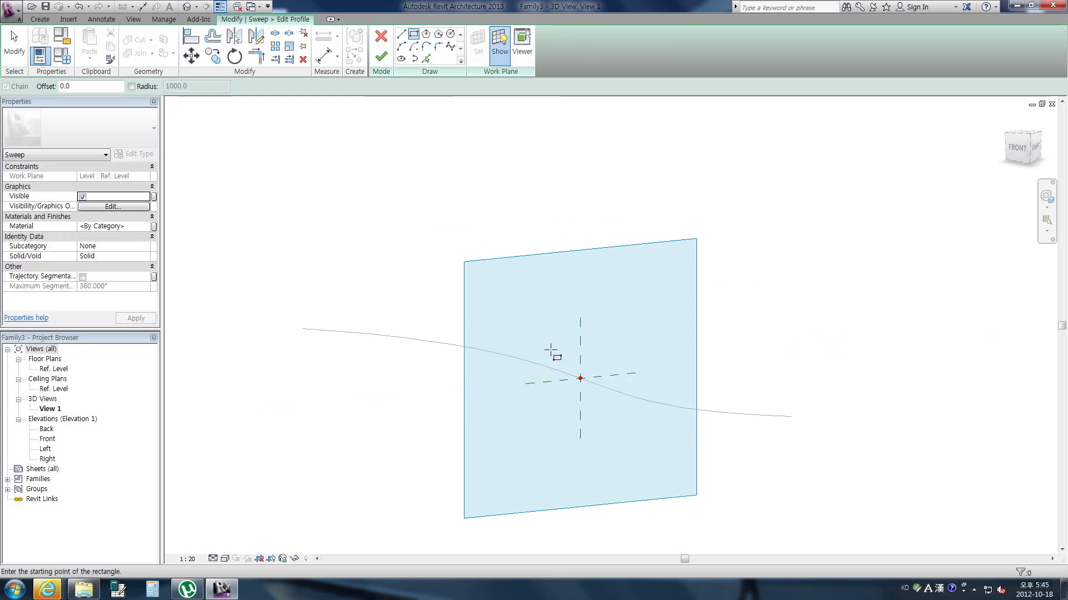
left_click(603, 404)
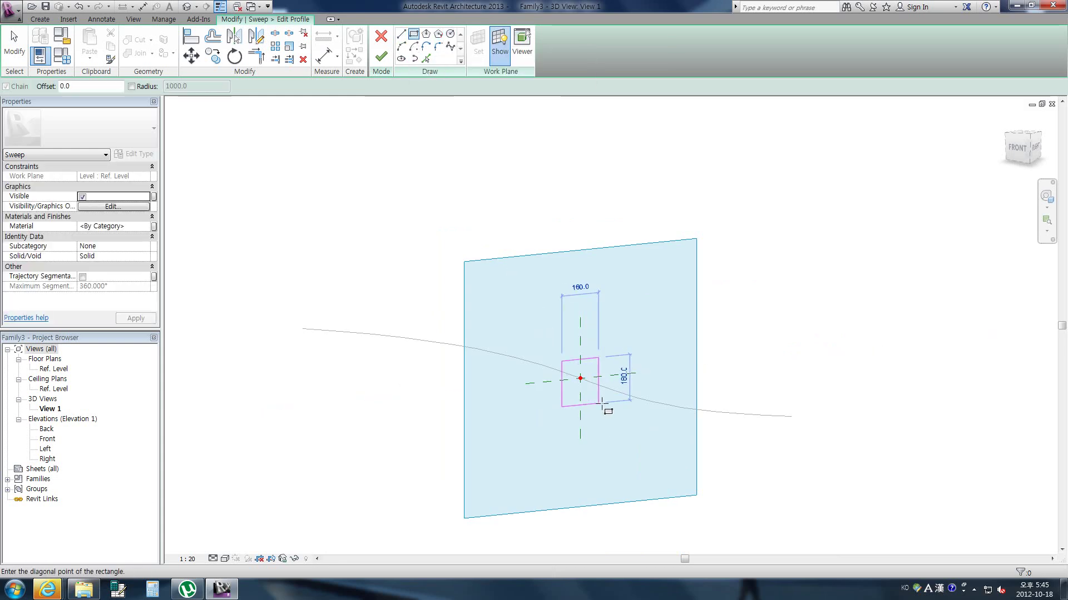
left_click(381, 58)
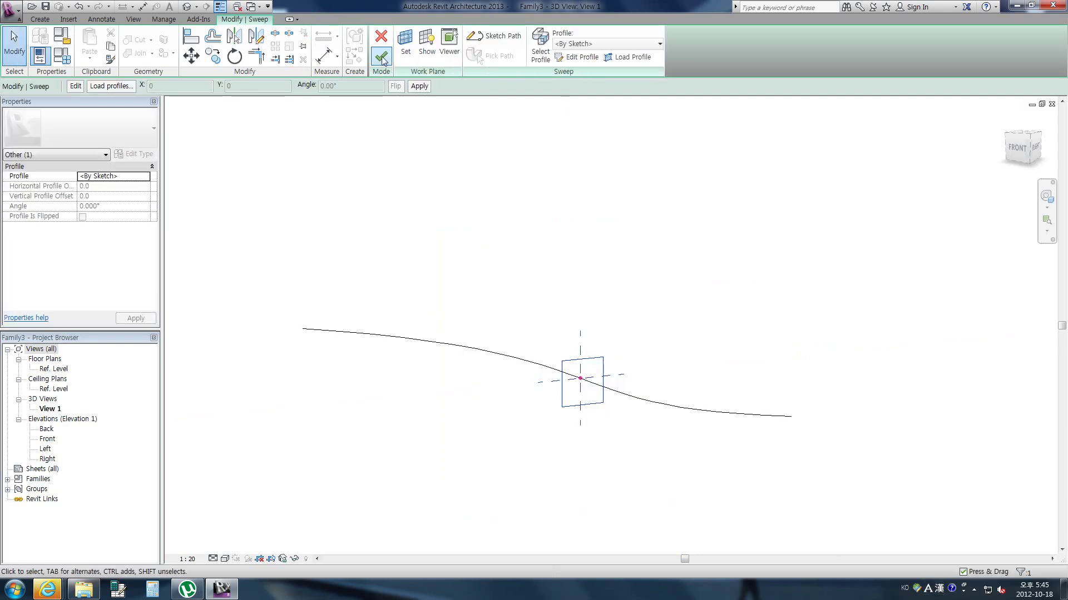
left_click(381, 58)
Switch the 3D view's visual style to Shaded
left_click(366, 431)
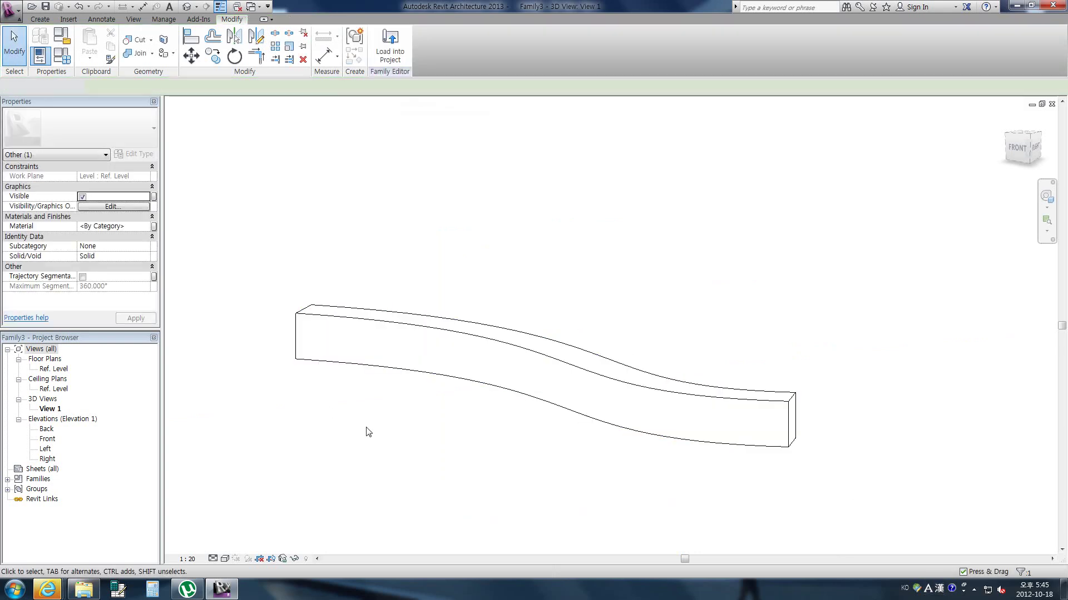
scroll(432, 432, "down", 2)
scroll(334, 500, "down", 2)
left_click(231, 561)
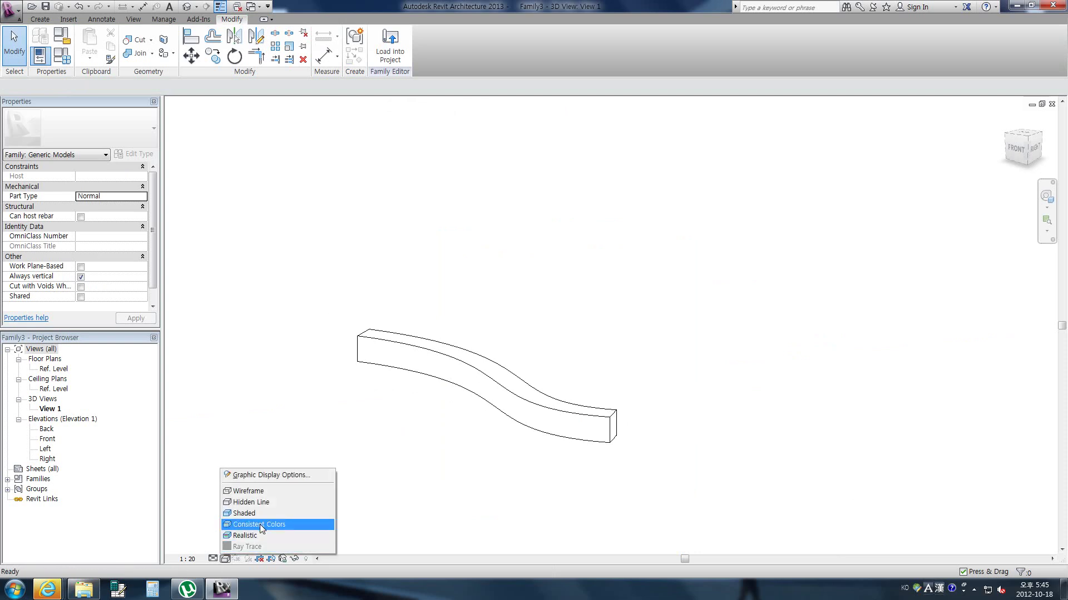
left_click(269, 514)
mouse_move(386, 465)
middle_mouse_down("shift")
mouse_move(304, 490)
mouse_move(443, 483)
mouse_move(518, 412)
middle_mouse_up("shift")
Drag the sweep path's spline control points into a deeper S-curve
left_click(521, 410)
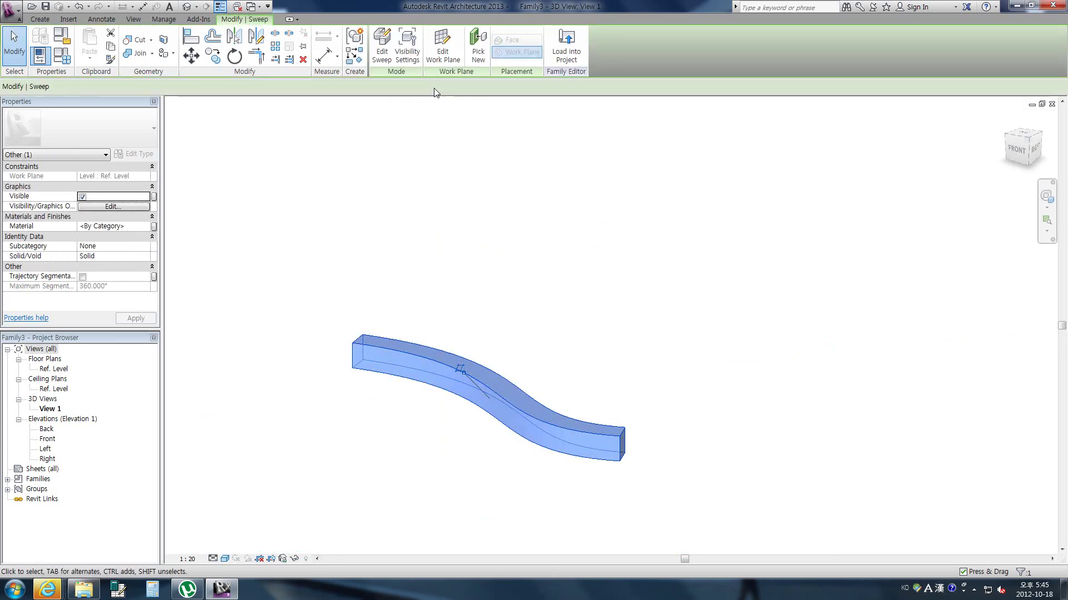
left_click(386, 59)
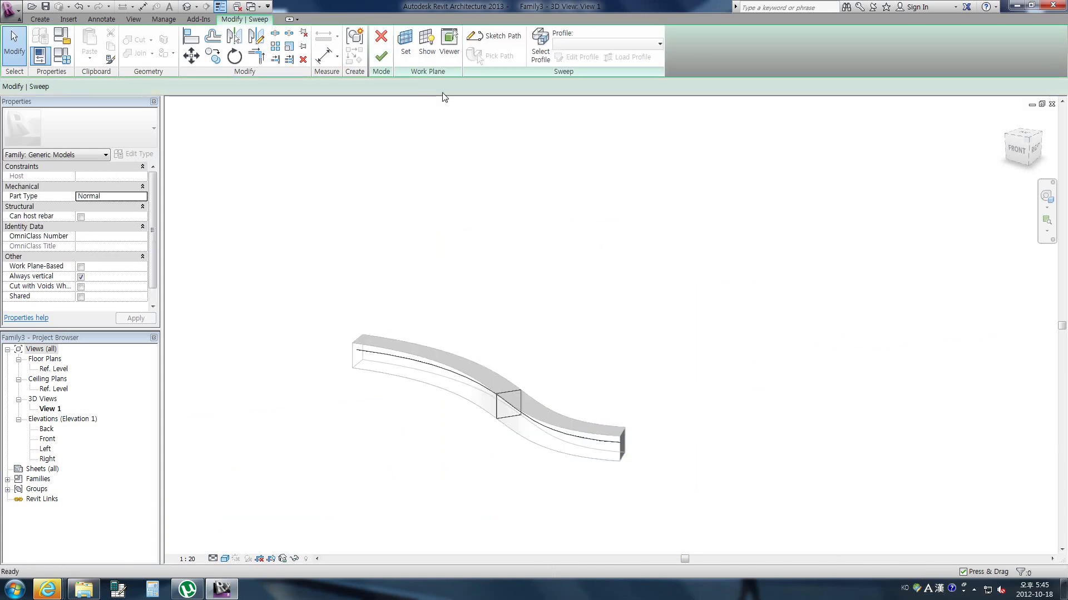
left_click(494, 36)
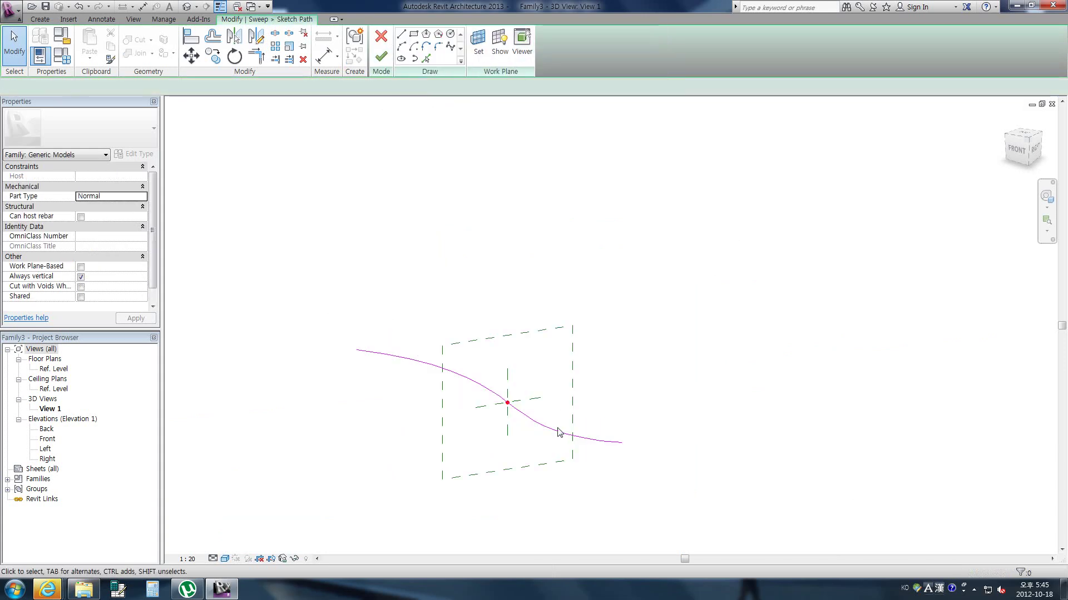
left_click(559, 434)
left_click_drag(623, 443, 638, 426)
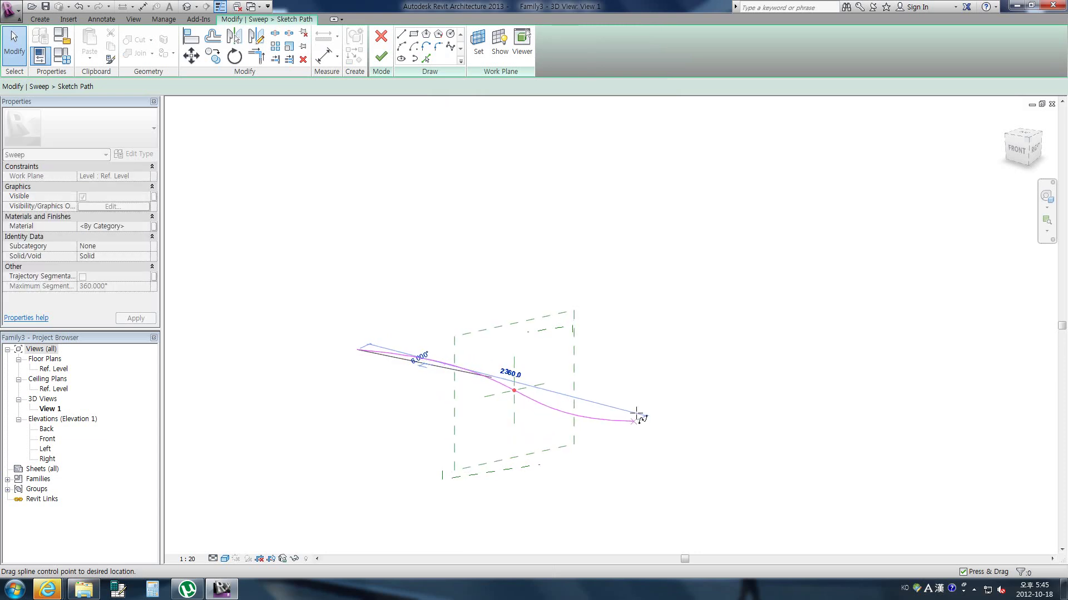
mouse_move(506, 424)
left_mouse_down()
mouse_move(428, 487)
mouse_move(418, 473)
left_mouse_up()
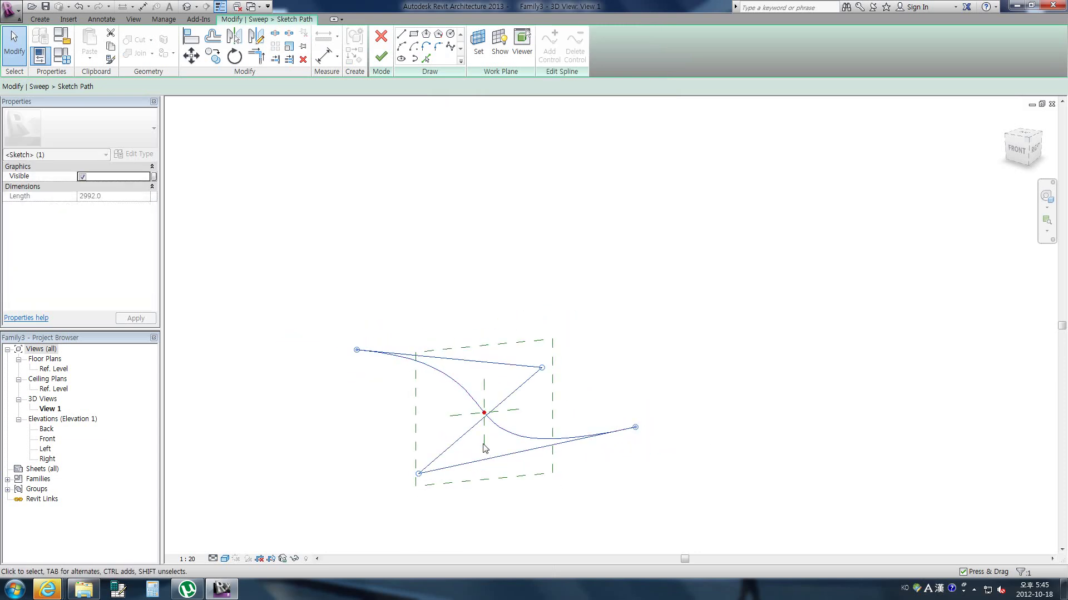
left_click(381, 58)
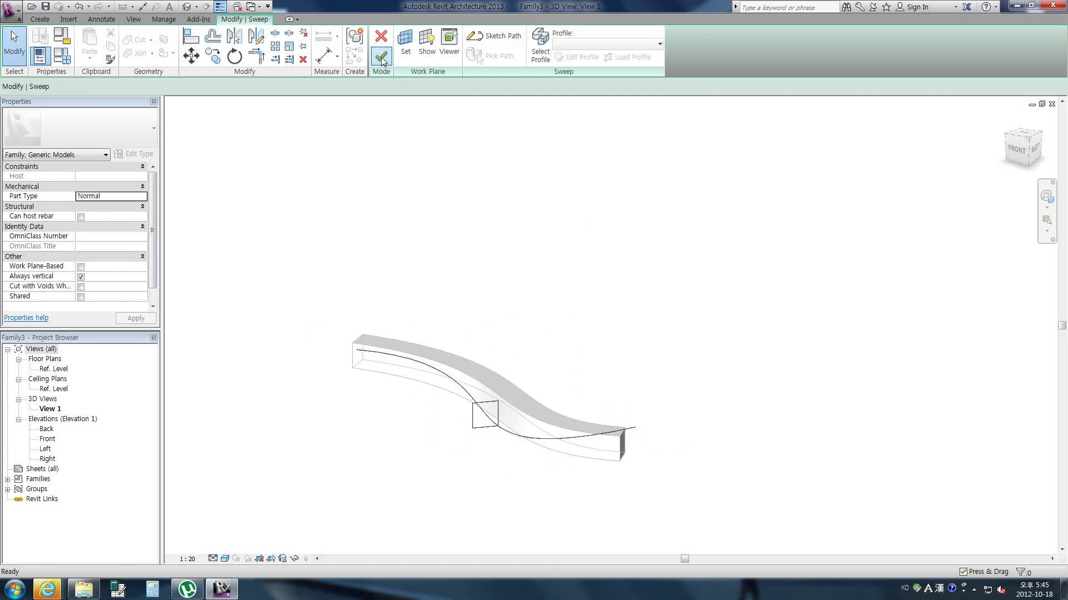
Reopen the sweep's profile sketch, shown face-on in the Workplane Viewer
left_click(380, 58)
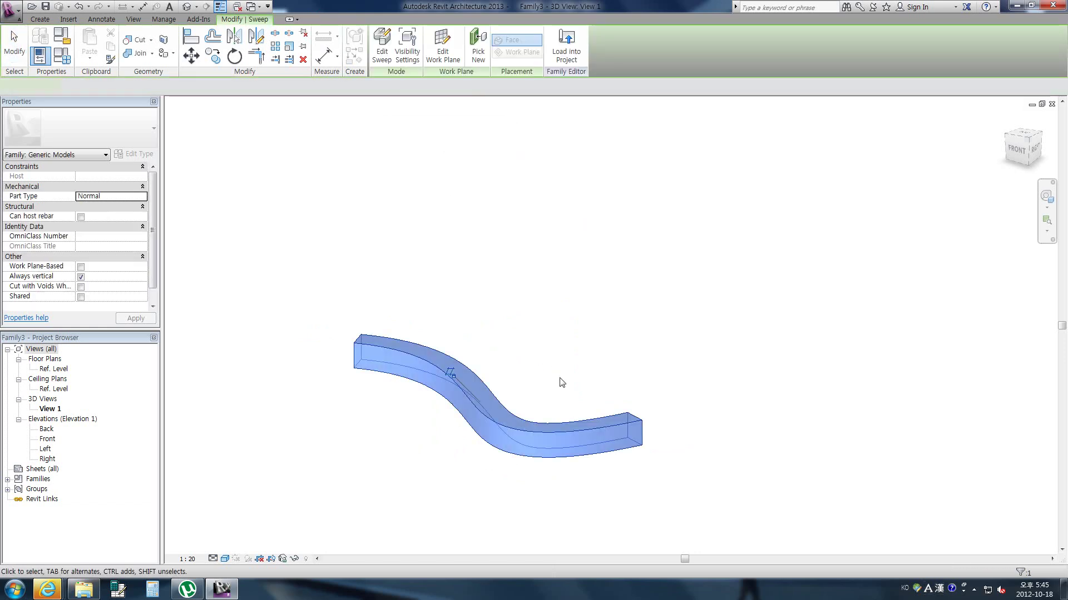
mouse_move(439, 467)
middle_mouse_down("shift")
mouse_move(310, 477)
mouse_move(443, 469)
middle_mouse_up("shift")
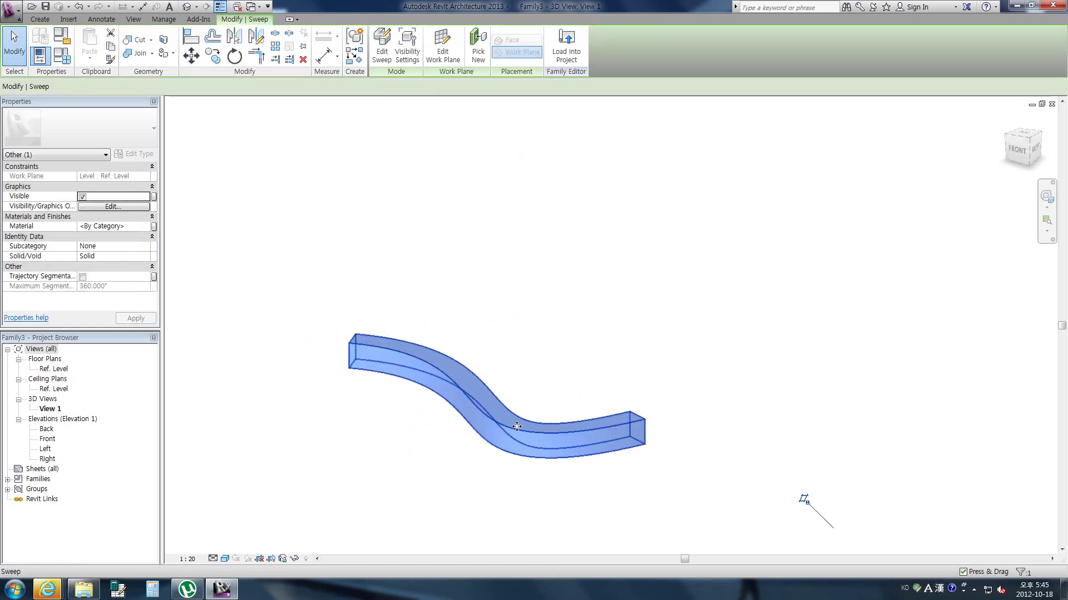
left_click(459, 168)
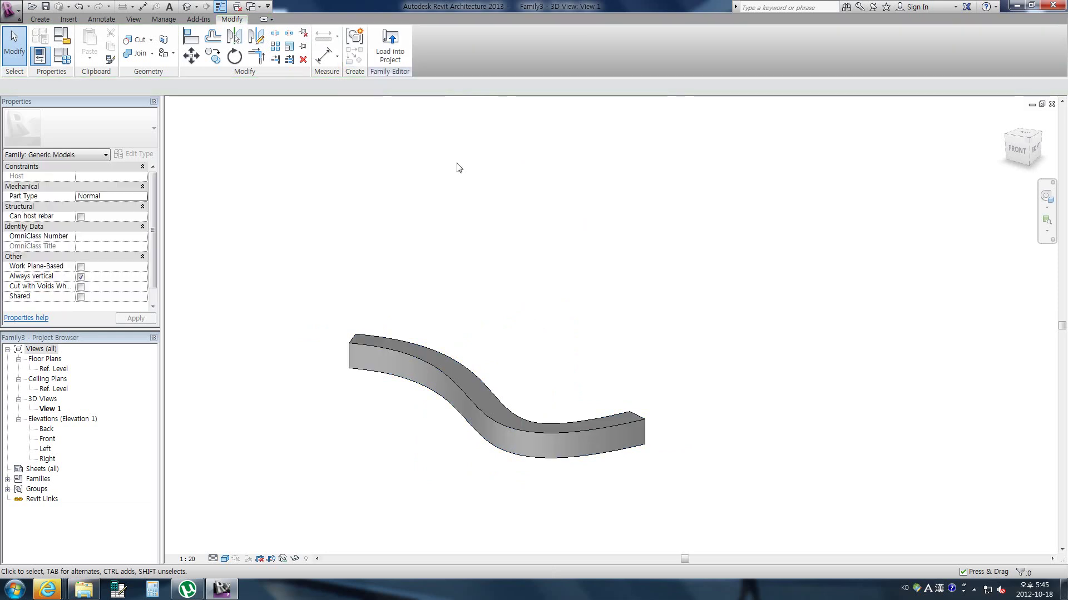
left_click(506, 405)
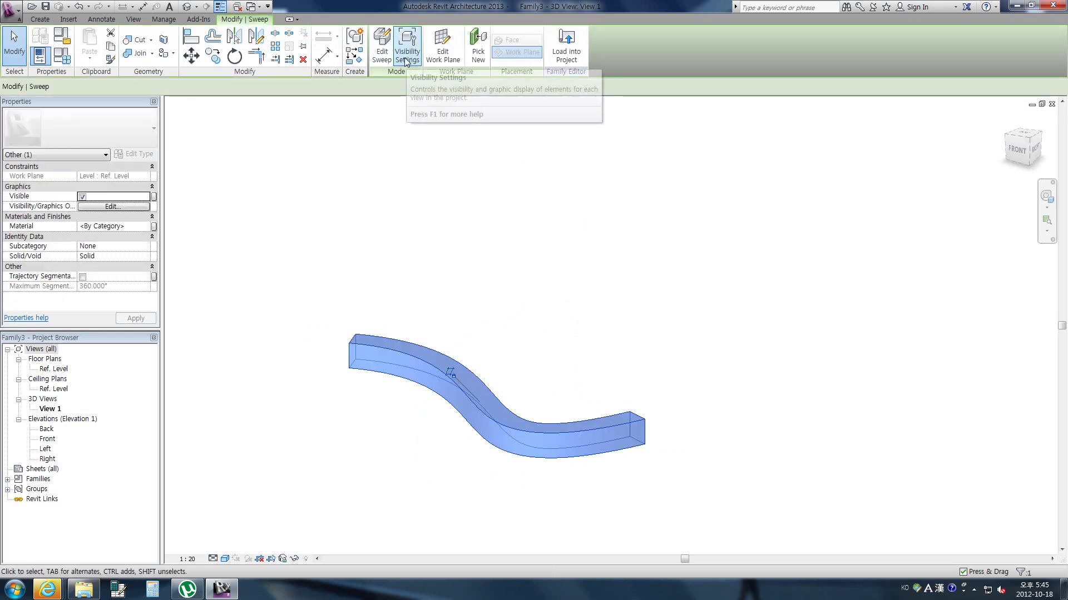
left_click(381, 51)
left_click(537, 47)
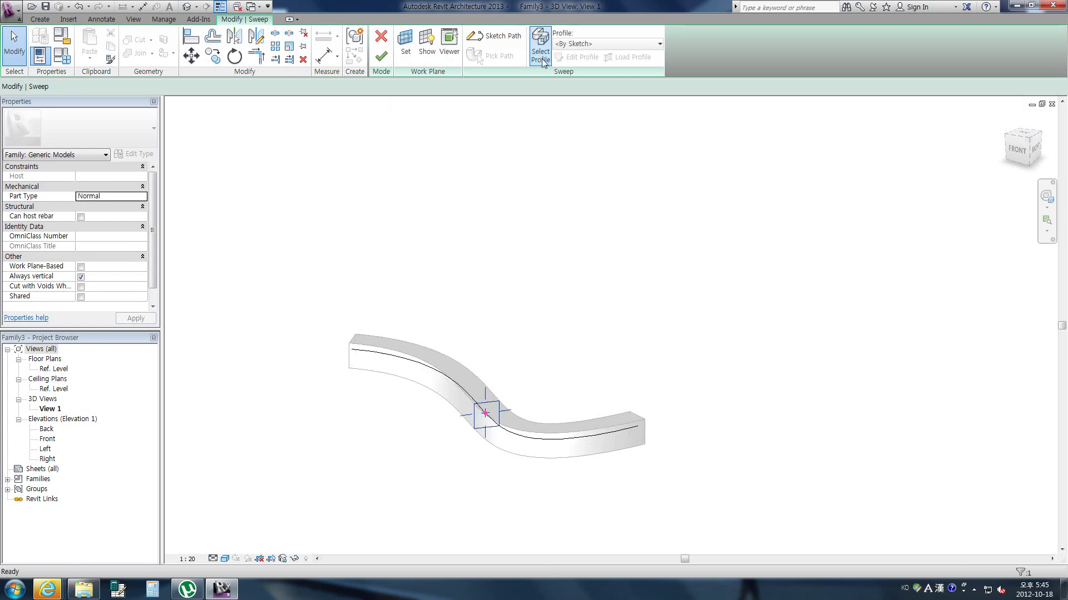
left_click(567, 58)
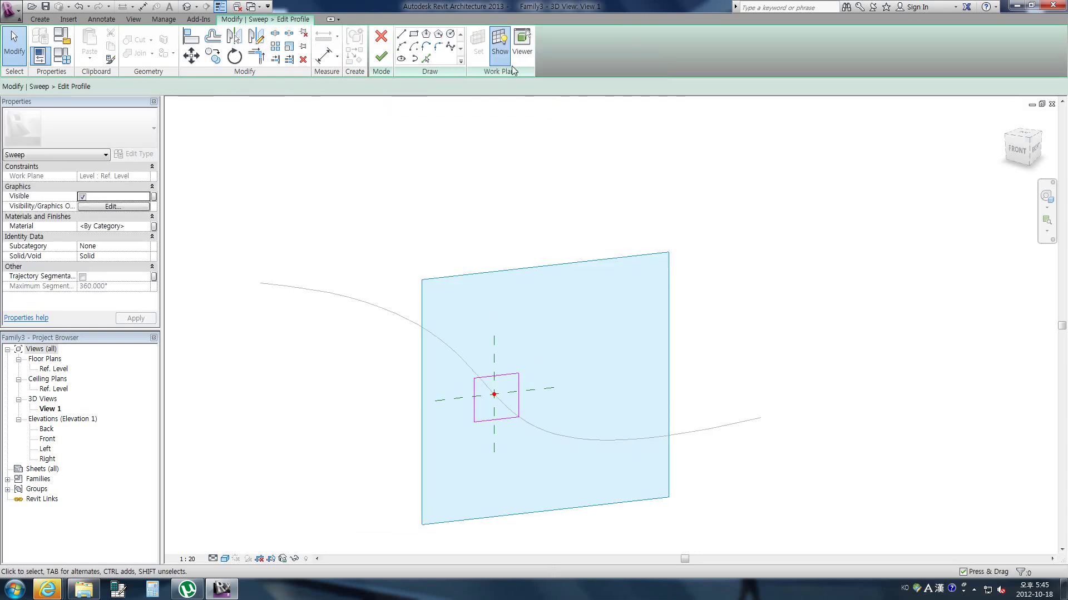
left_click(521, 45)
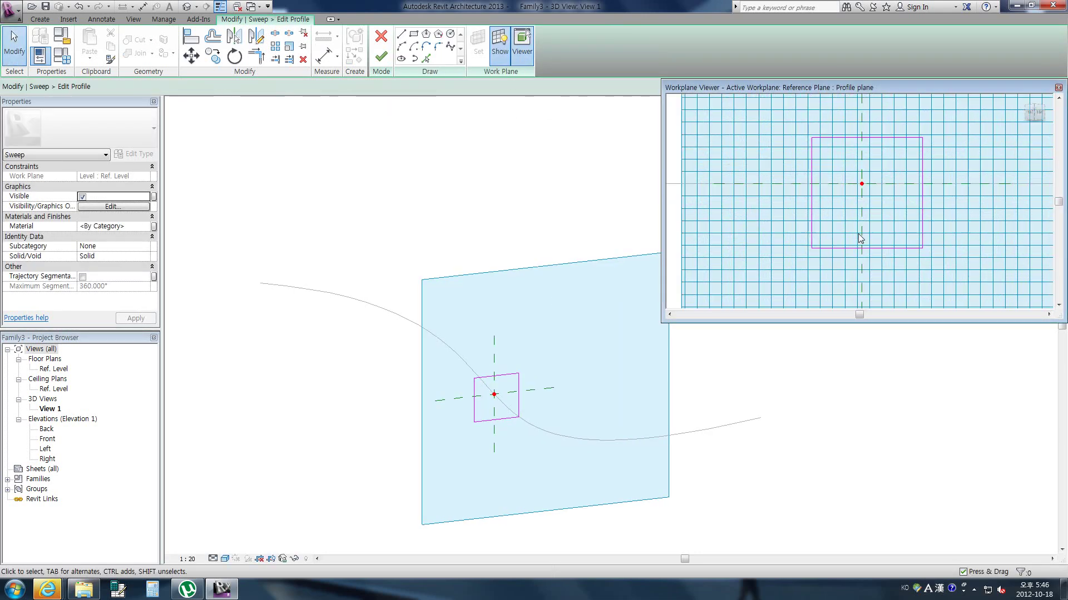
Add aligned dimension strings from the profile edges to the centre reference planes
left_click(324, 56)
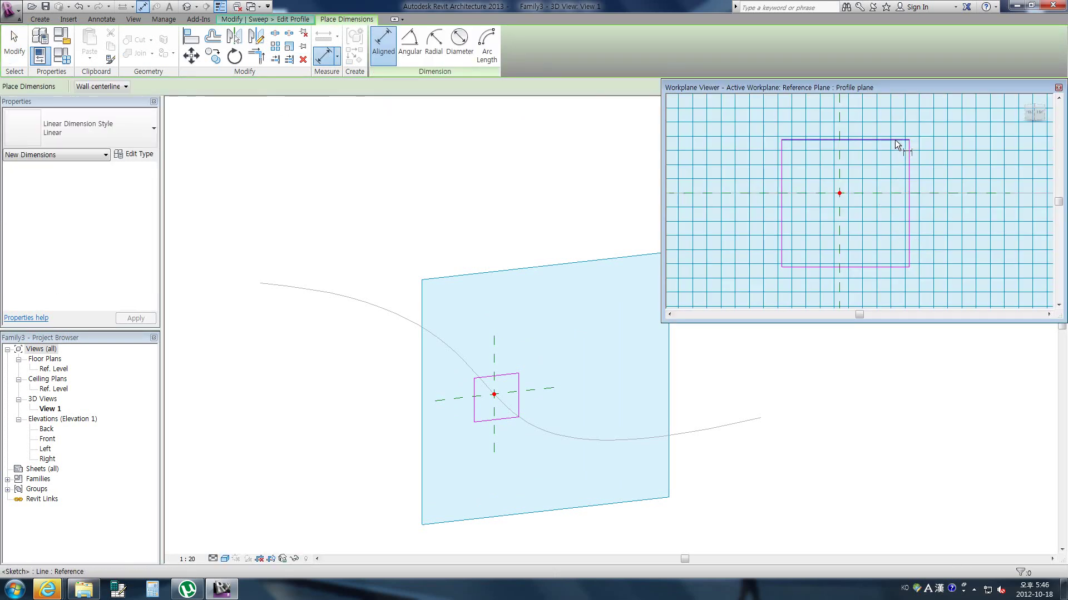
left_click(897, 140)
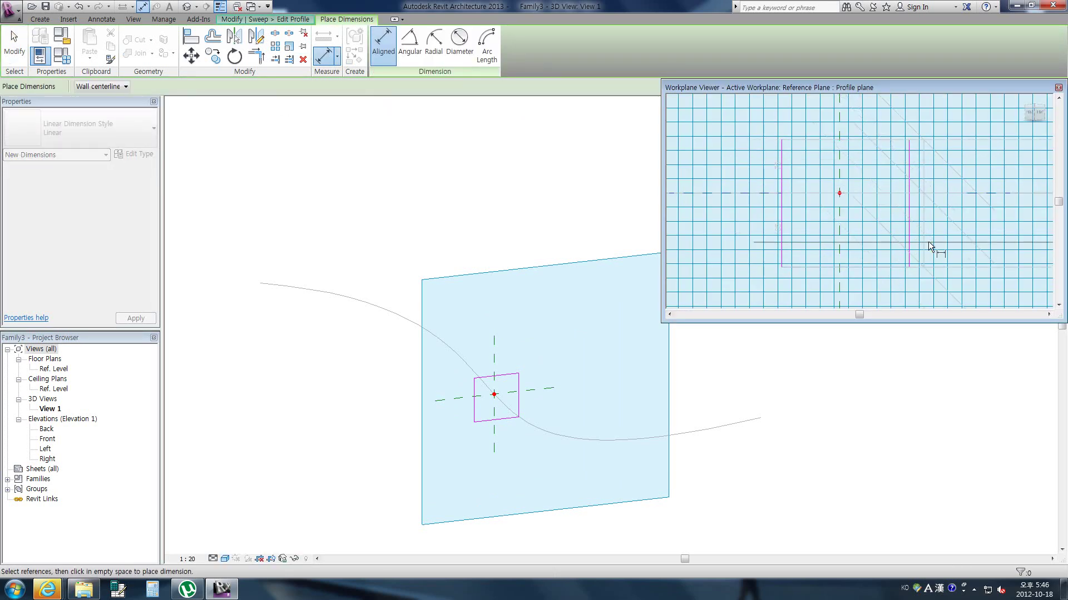
scroll(963, 248, "down", 1)
scroll(965, 247, "down", 1)
middle_click_drag(966, 248, 786, 210)
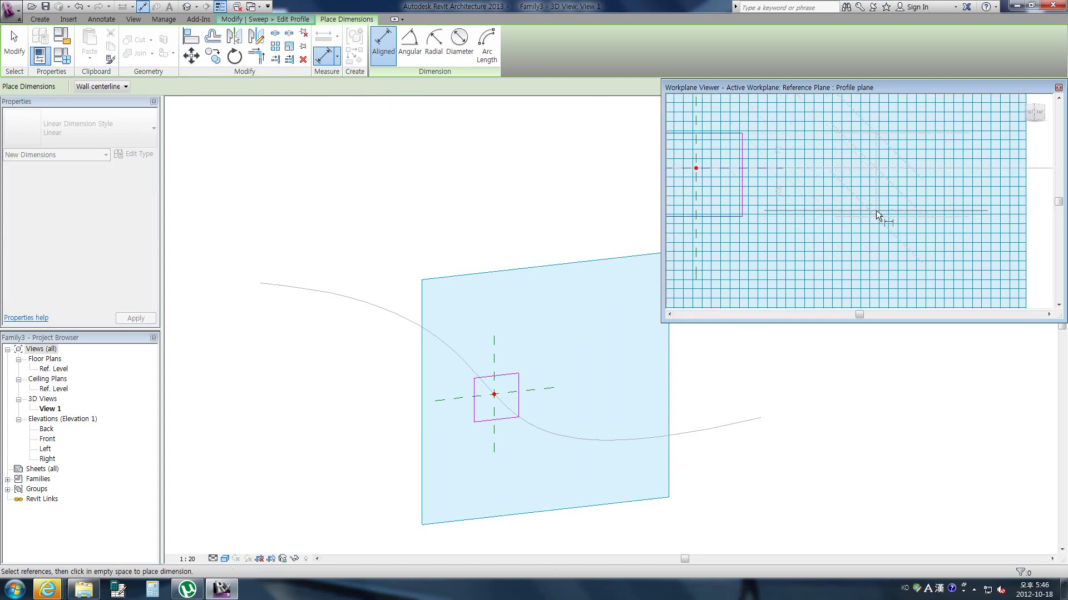
left_click(309, 20)
mouse_move(834, 174)
middle_mouse_down()
mouse_move(885, 165)
mouse_move(936, 212)
middle_mouse_up()
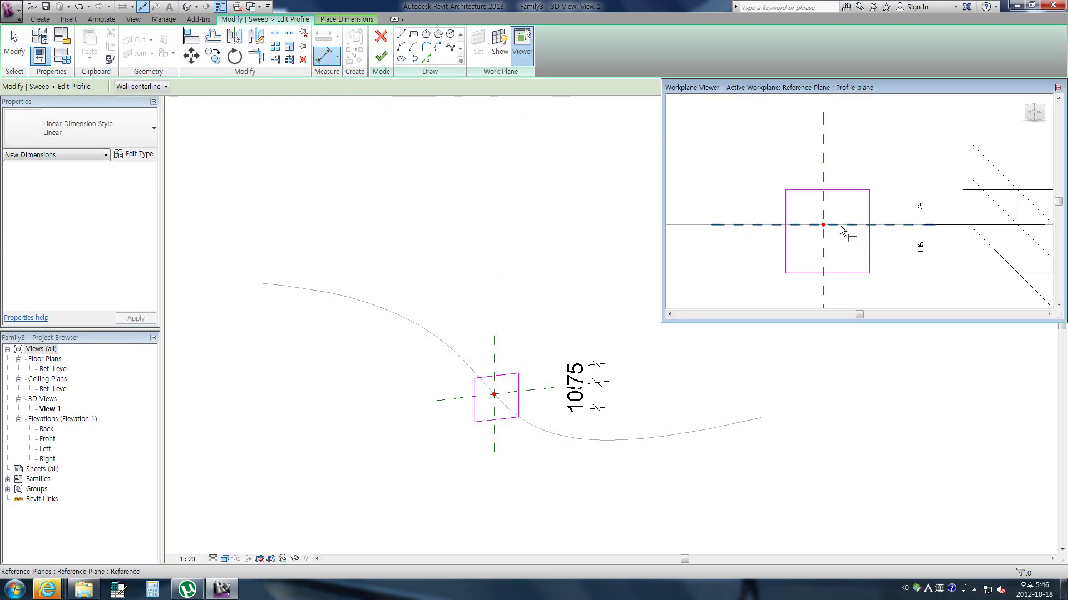
middle_click_drag(840, 226, 751, 215)
left_click(700, 185)
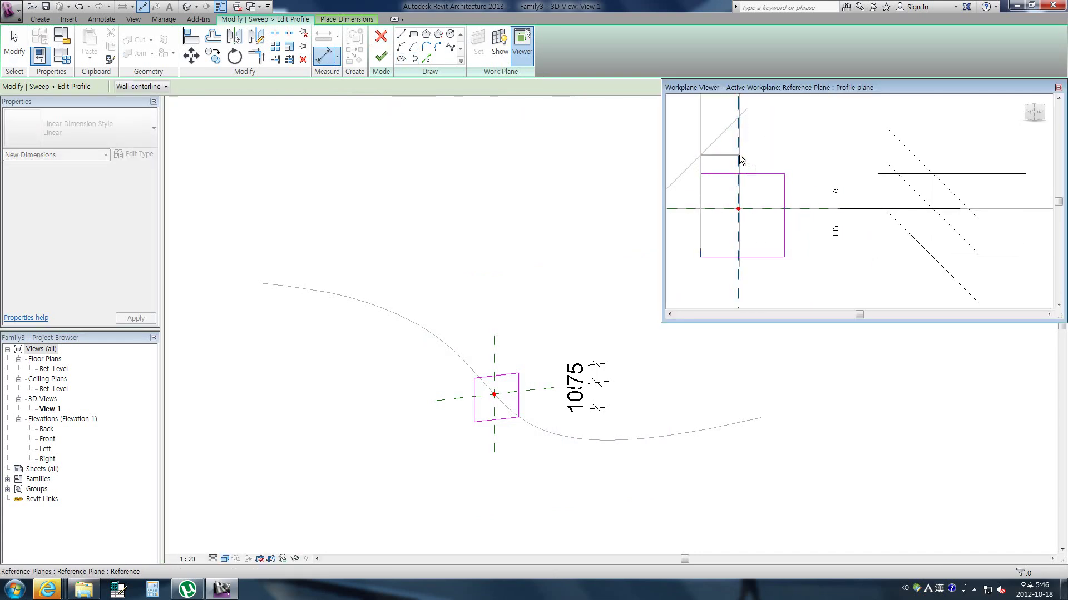
key("Escape")
Set both the width and height dimension strings to EQ
scroll(809, 222, "down", 3)
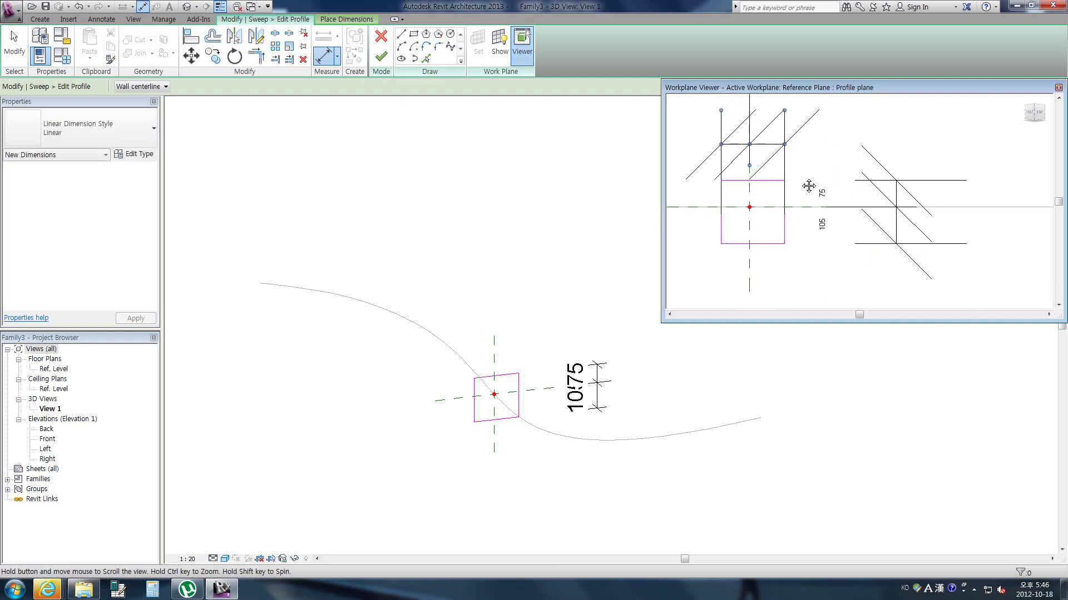
left_click(15, 45)
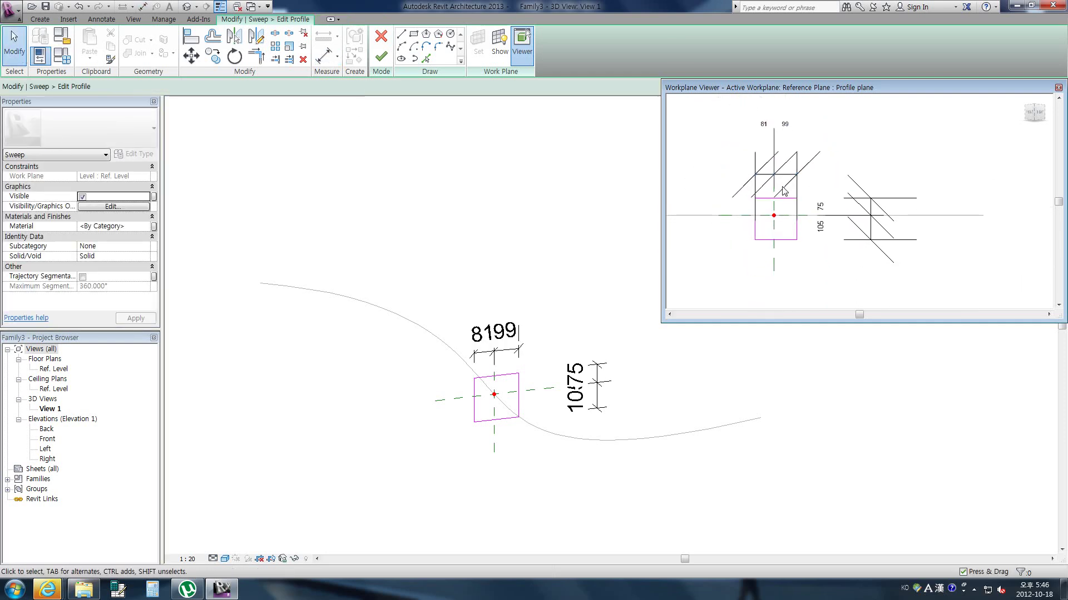
middle_click_drag(793, 182, 784, 250)
scroll(783, 249, "down", 4)
middle_click_drag(794, 292, 798, 234)
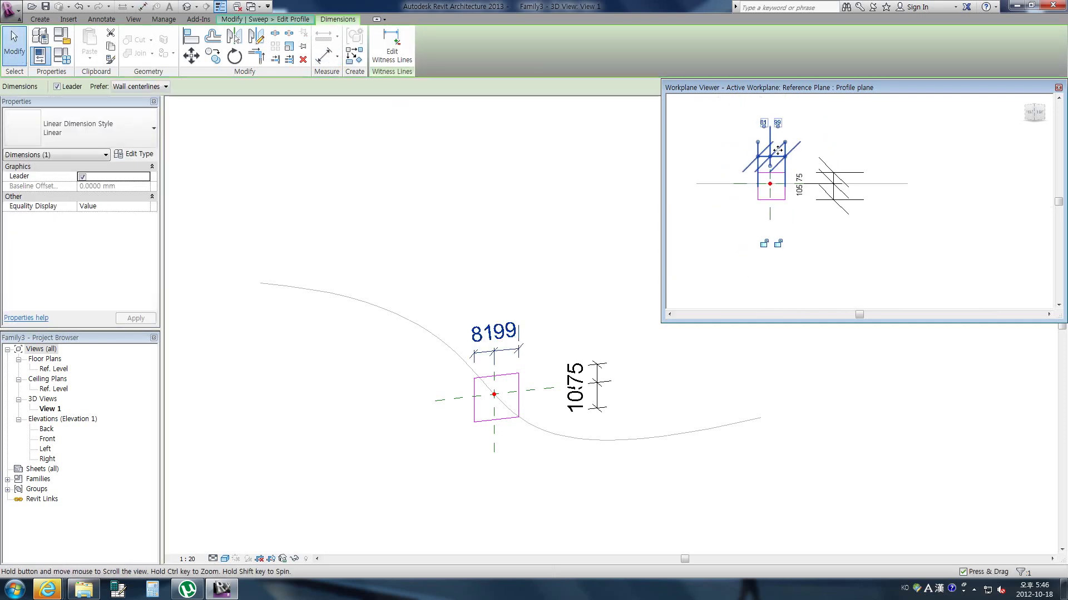
scroll(799, 233, "down", 2)
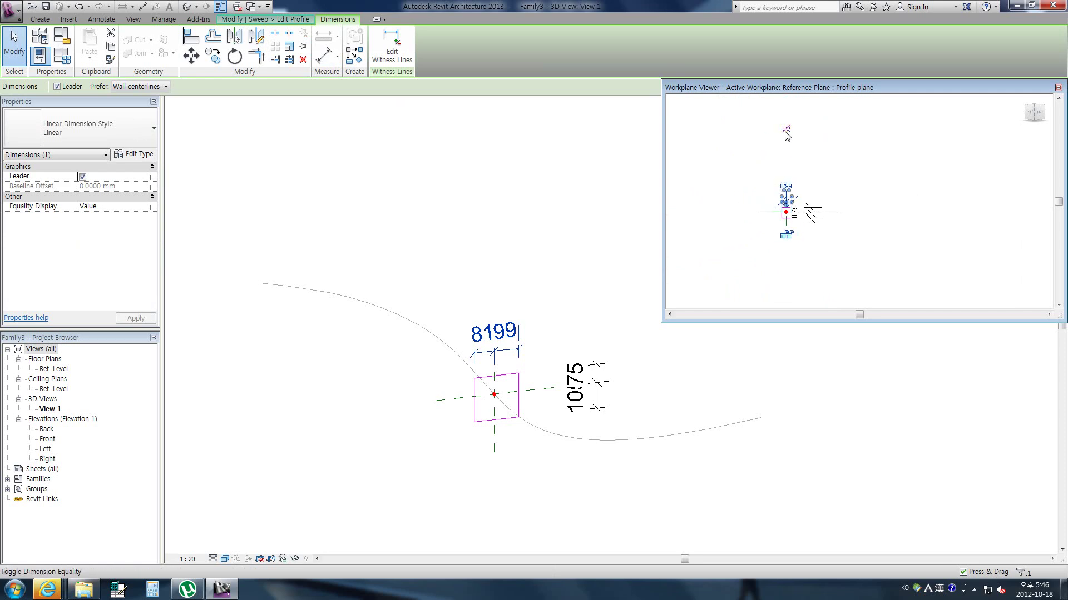
left_click(786, 129)
scroll(808, 222, "up", 4)
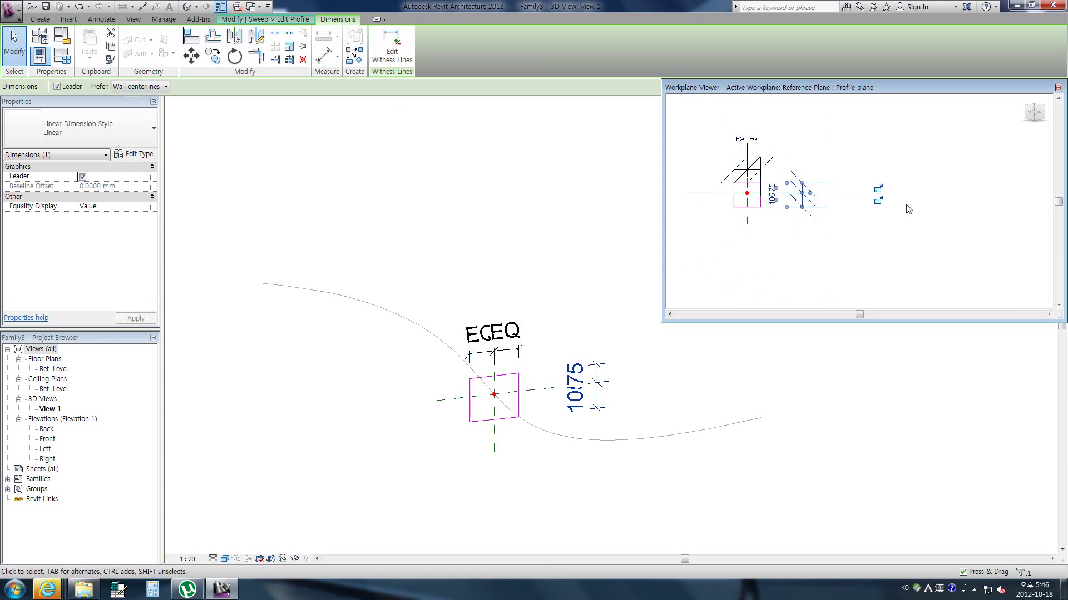
left_click(888, 202)
left_click(774, 249)
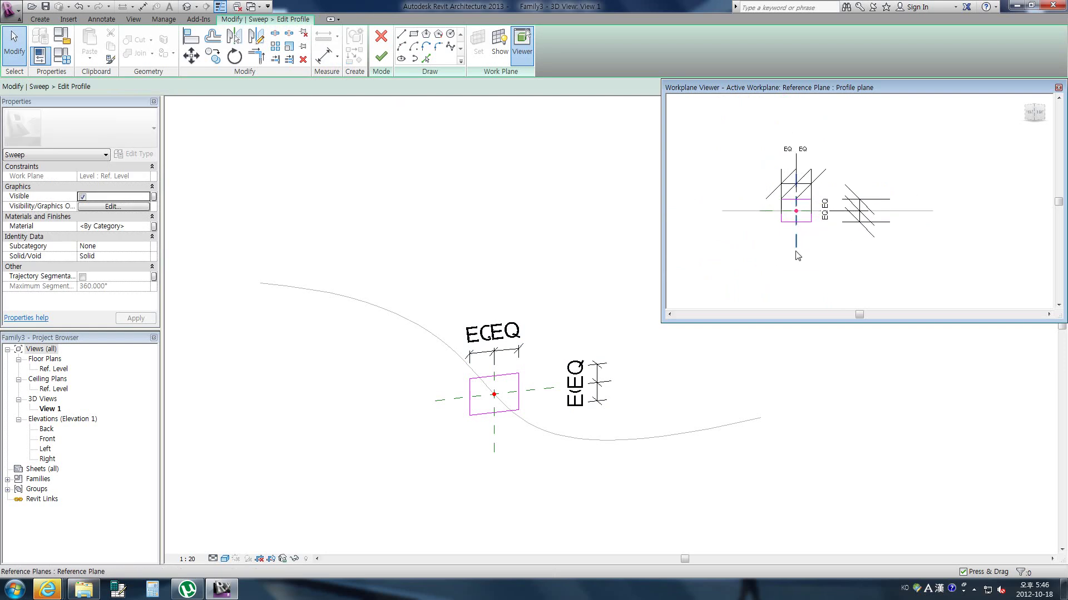
Add overall profile dimensions: 198 width and 150 height
key("d")
key("i")
scroll(805, 224, "up", 3)
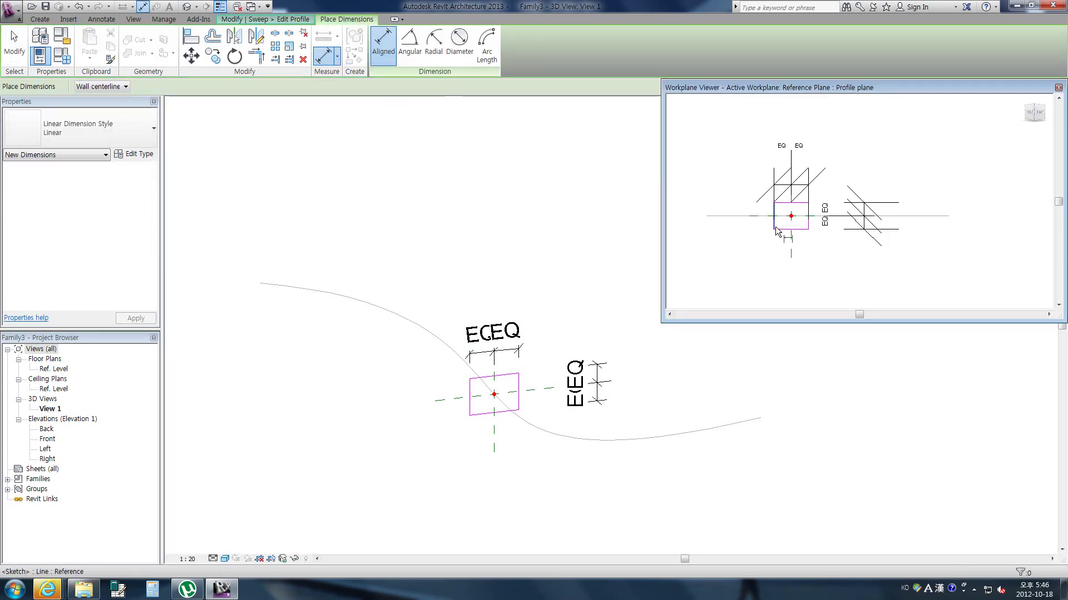
left_click(774, 224)
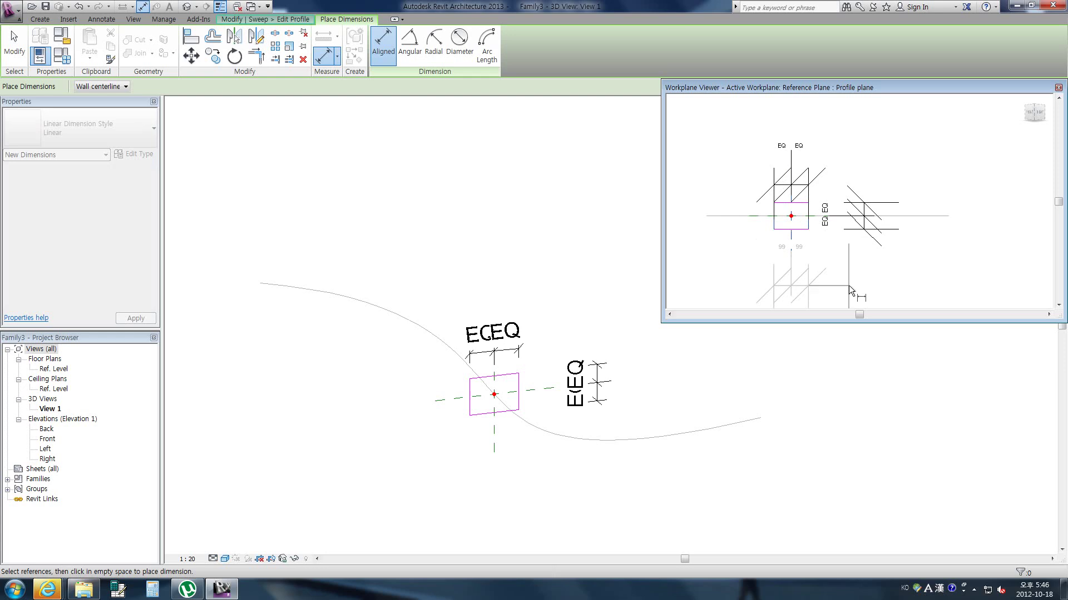
key("Escape")
left_click(773, 228)
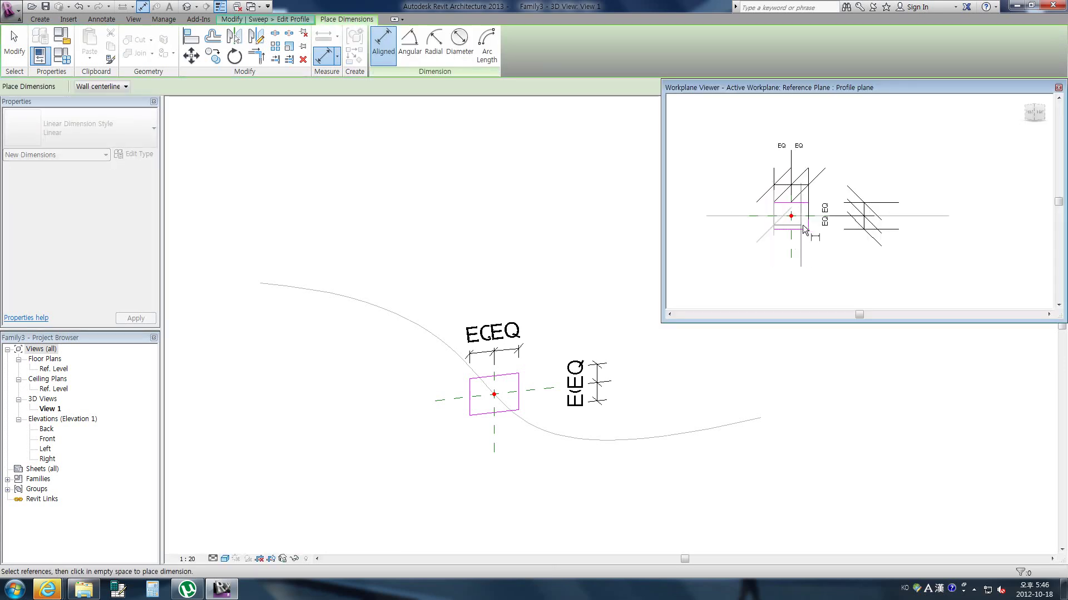
left_click(808, 219)
left_click(790, 106)
middle_click_drag(825, 222, 804, 248)
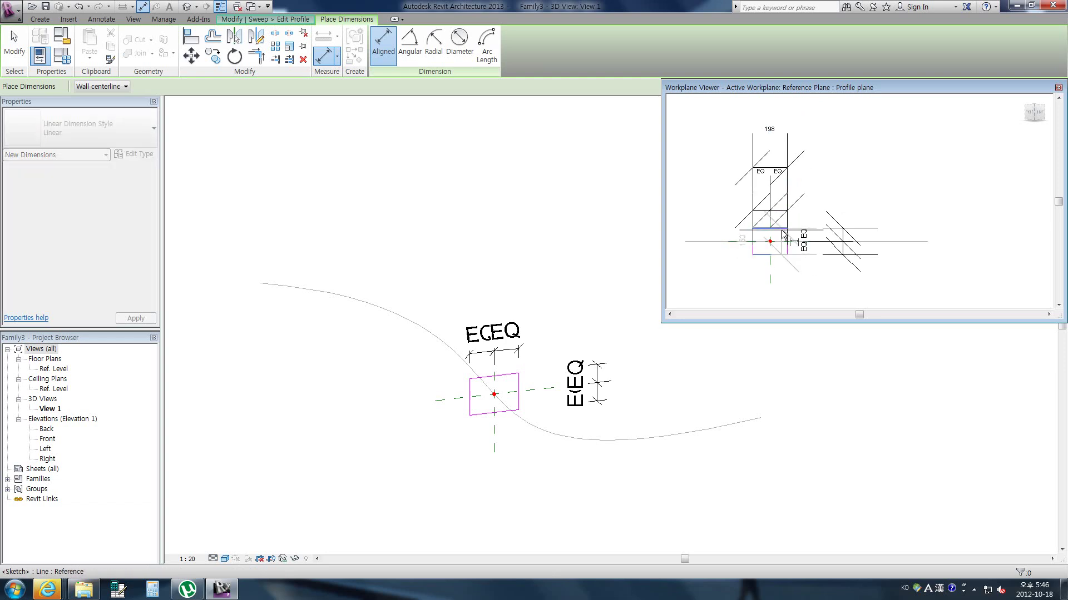
middle_click_drag(961, 267, 922, 287)
scroll(922, 286, "down", 3)
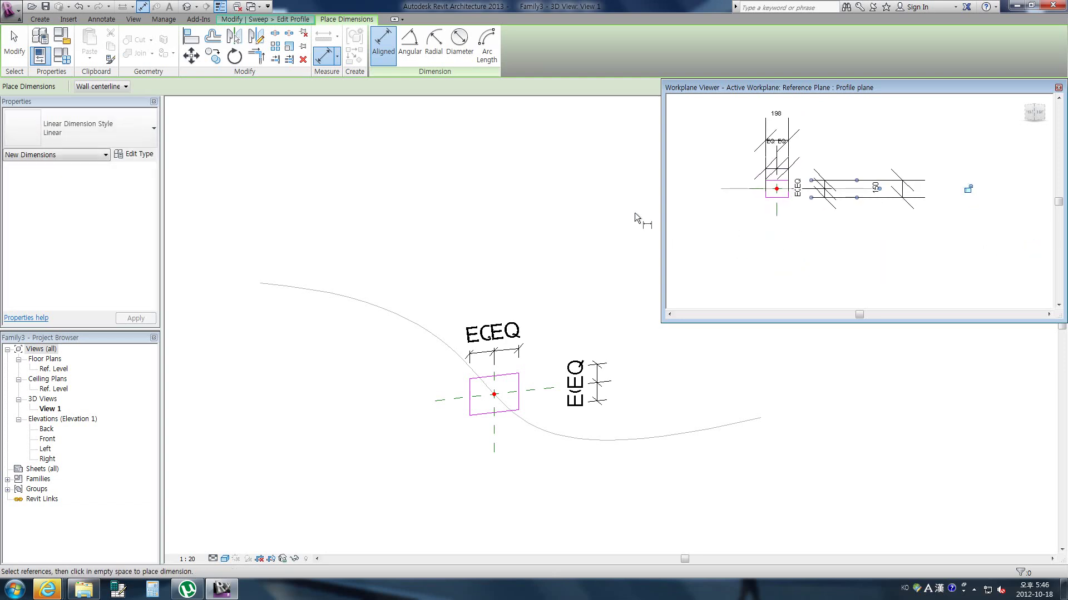
left_click(15, 44)
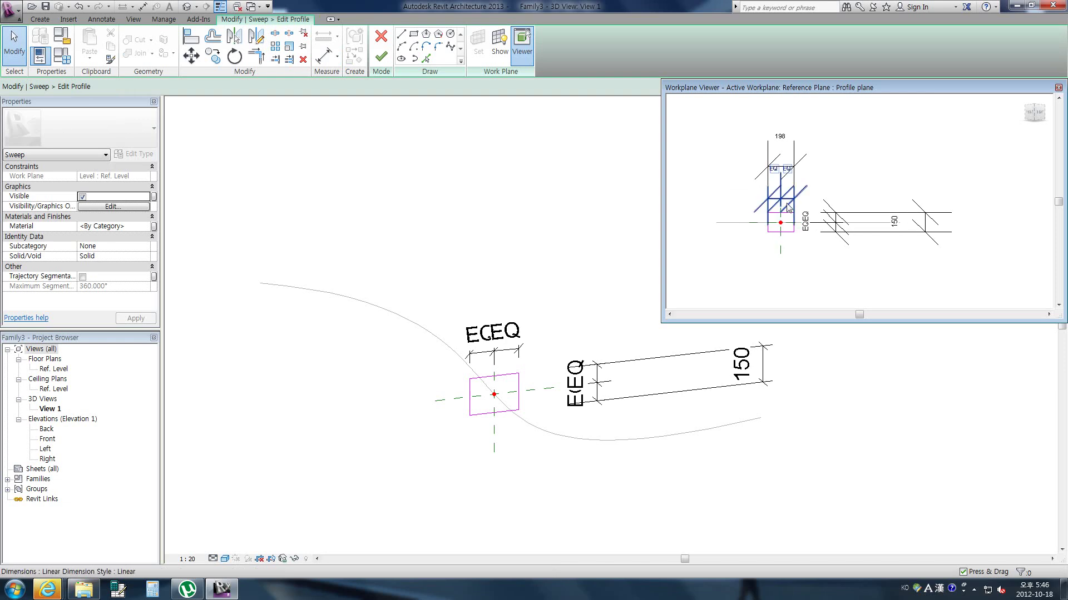
Label the 198 width dimension with a new parameter h
left_click(795, 162)
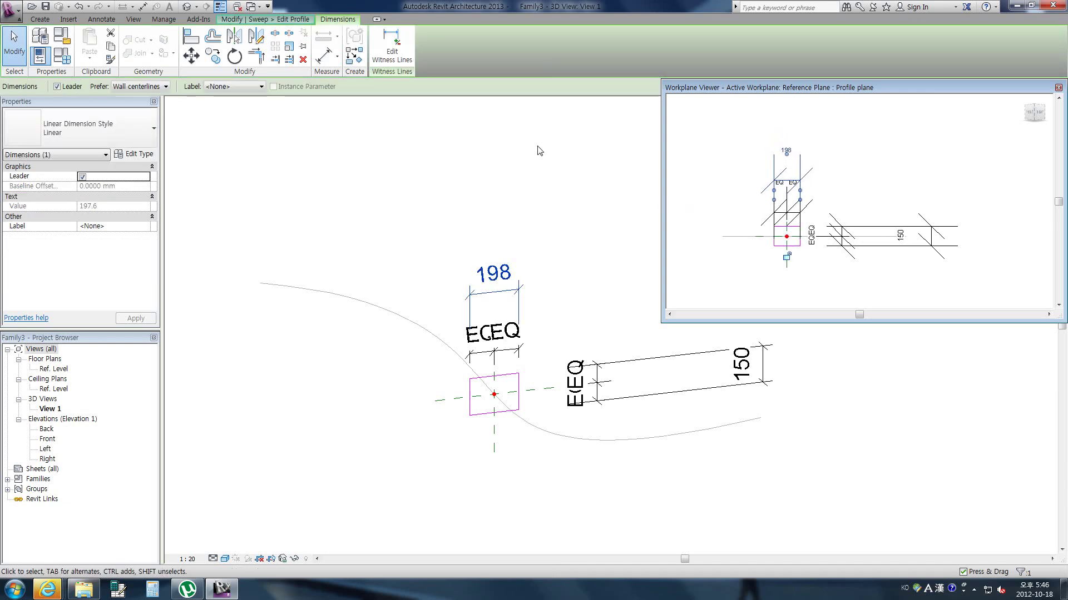
left_click(261, 87)
left_click(254, 105)
type("h")
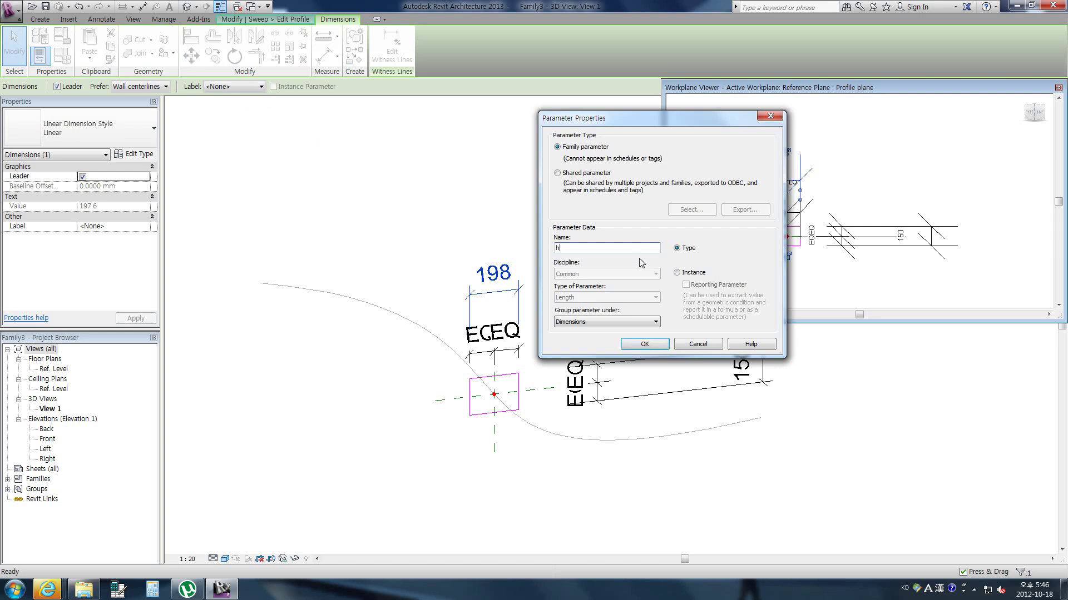
left_click(644, 344)
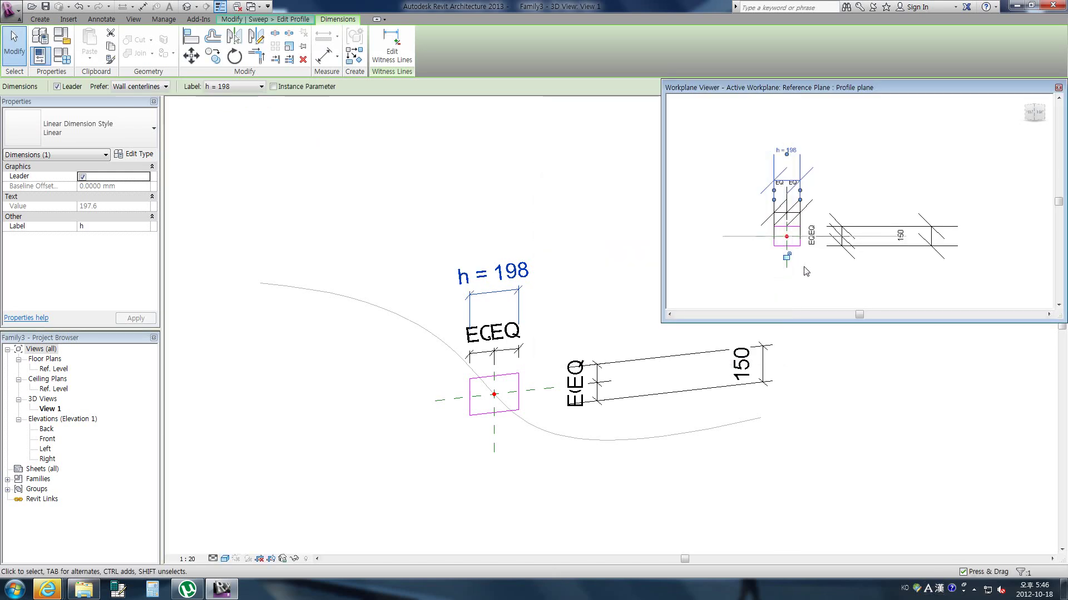
Label the 150 height dimension with a new parameter v
left_click(929, 250)
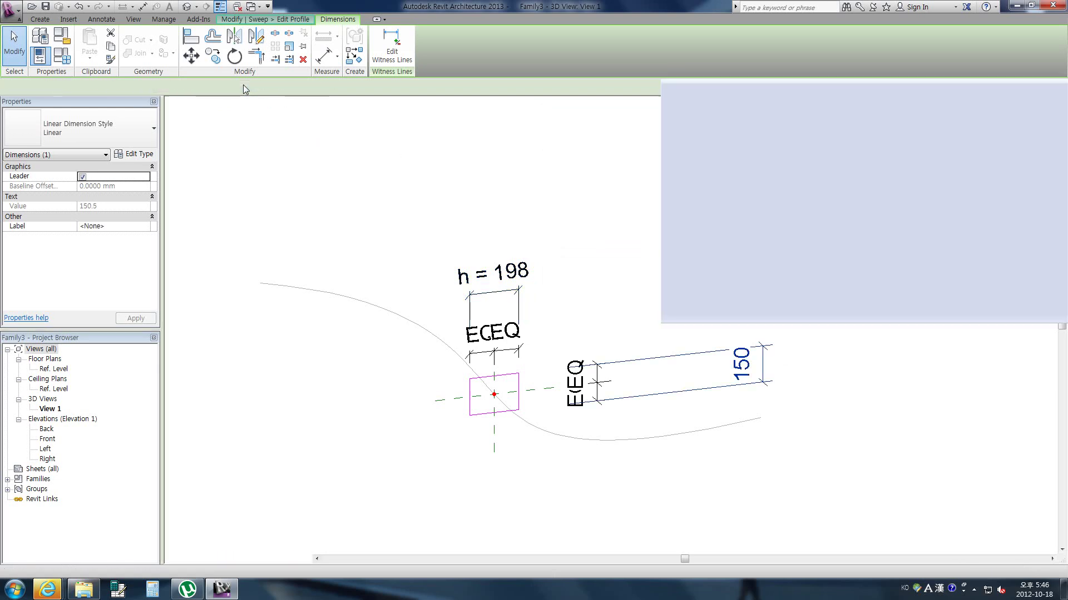
left_click(250, 87)
left_click(249, 106)
type("v")
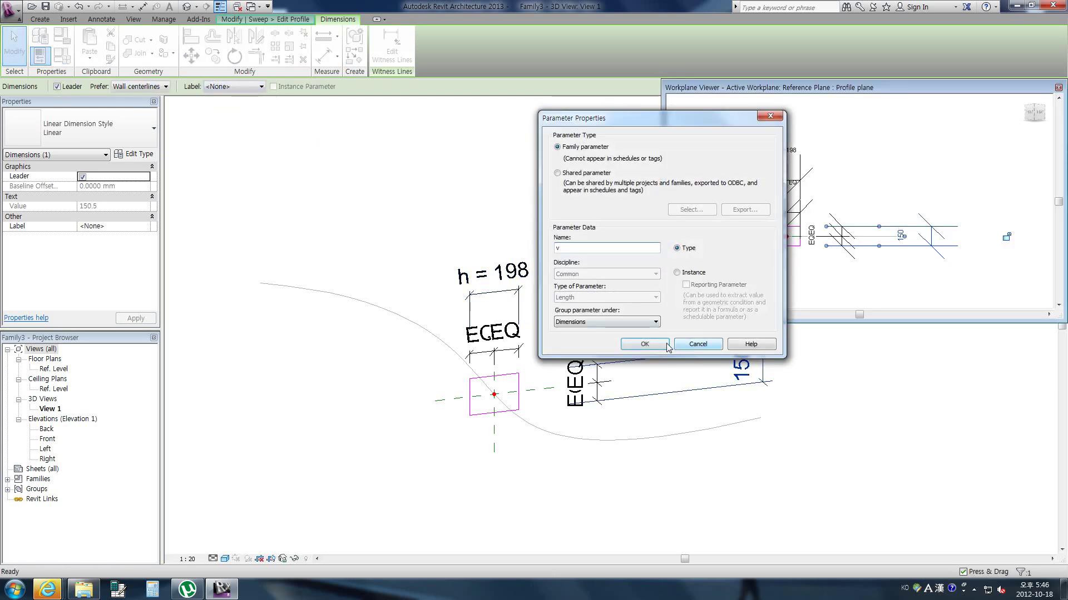
left_click(645, 344)
left_click(882, 281)
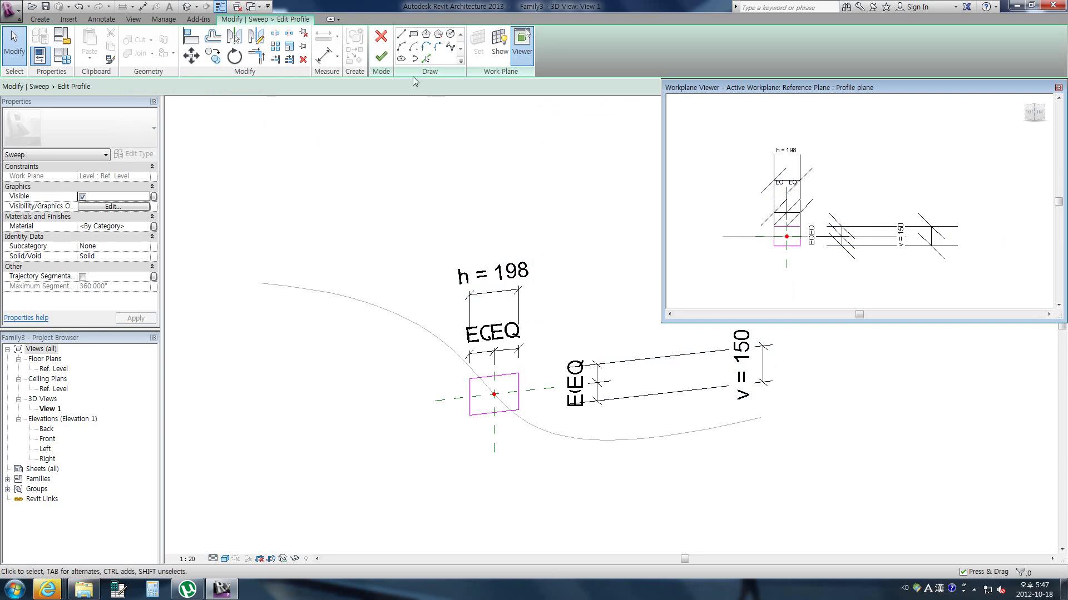
Finish the profile sketch, close the profile viewer and inspect the sweep
left_click(382, 56)
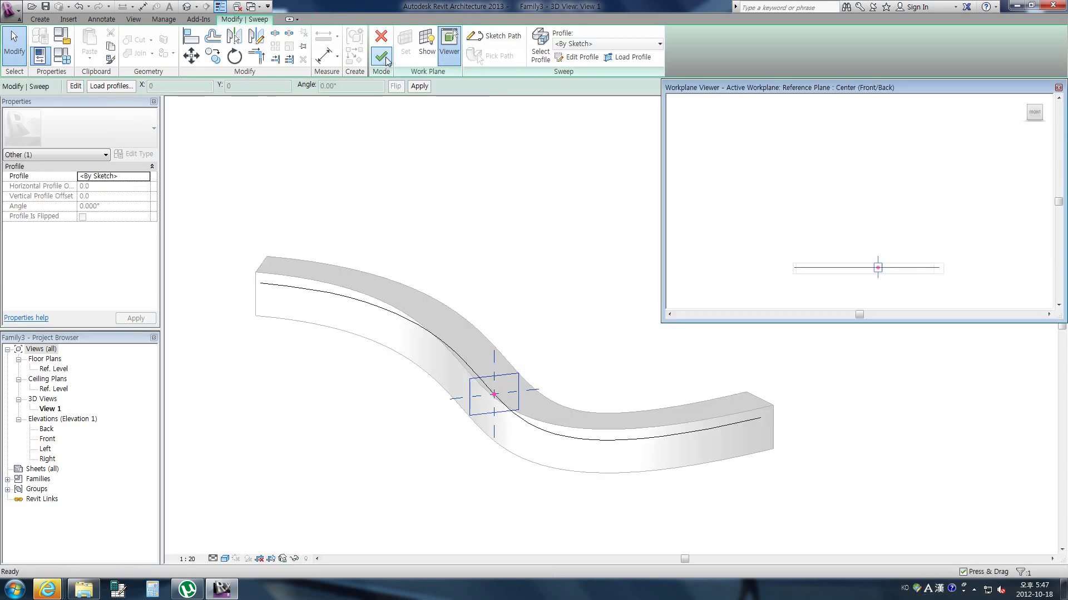
scroll(481, 270, "down", 1)
scroll(476, 281, "down", 1)
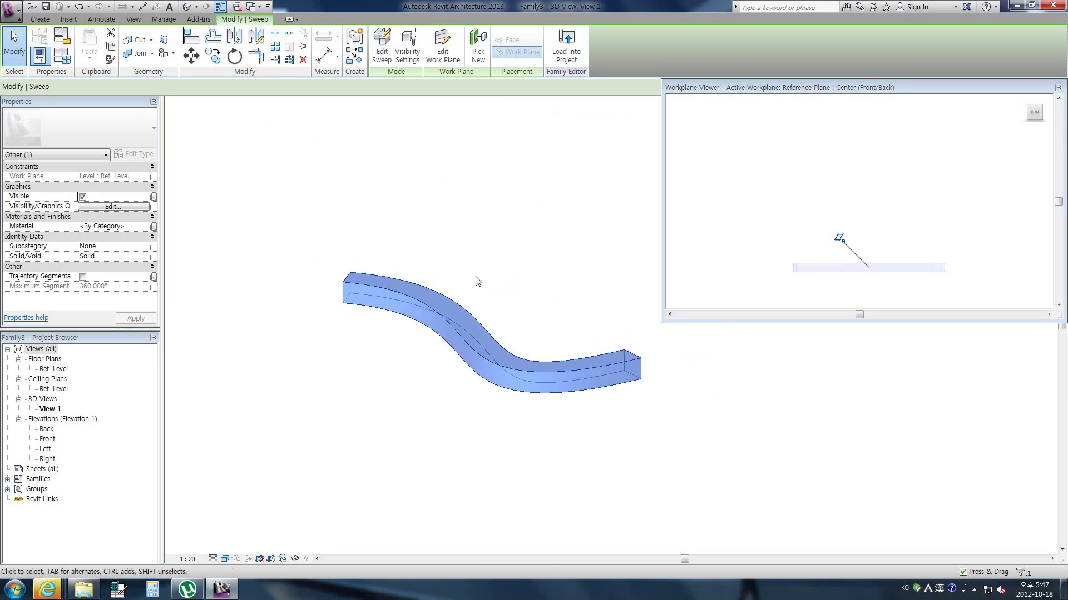
left_click(1058, 87)
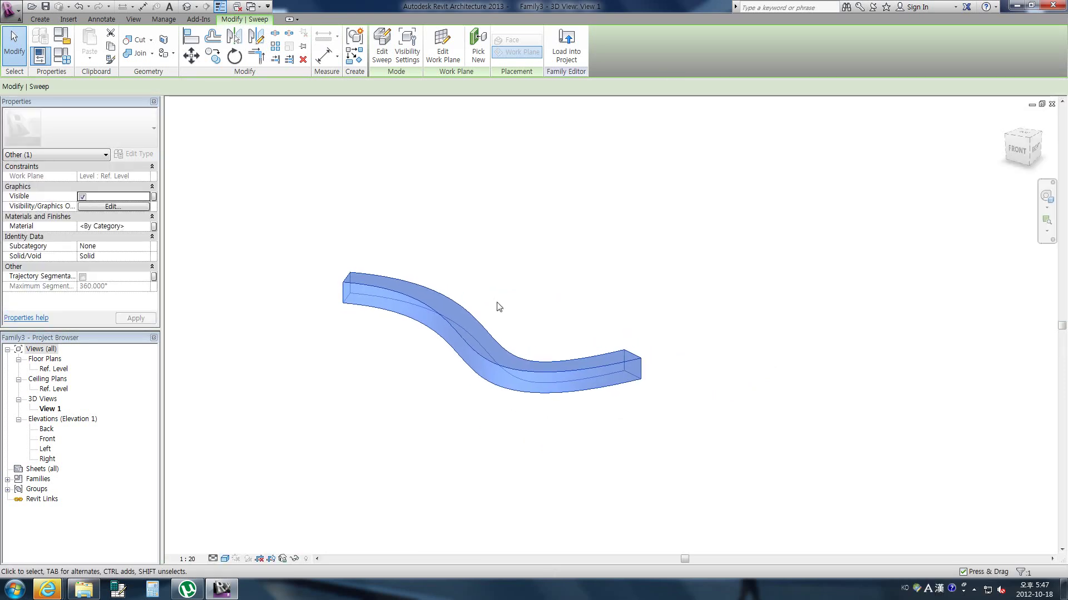
mouse_move(558, 363)
middle_mouse_down("shift")
mouse_move(336, 385)
mouse_move(578, 407)
middle_mouse_up("shift")
middle_click_drag(421, 396, 501, 417, "shift")
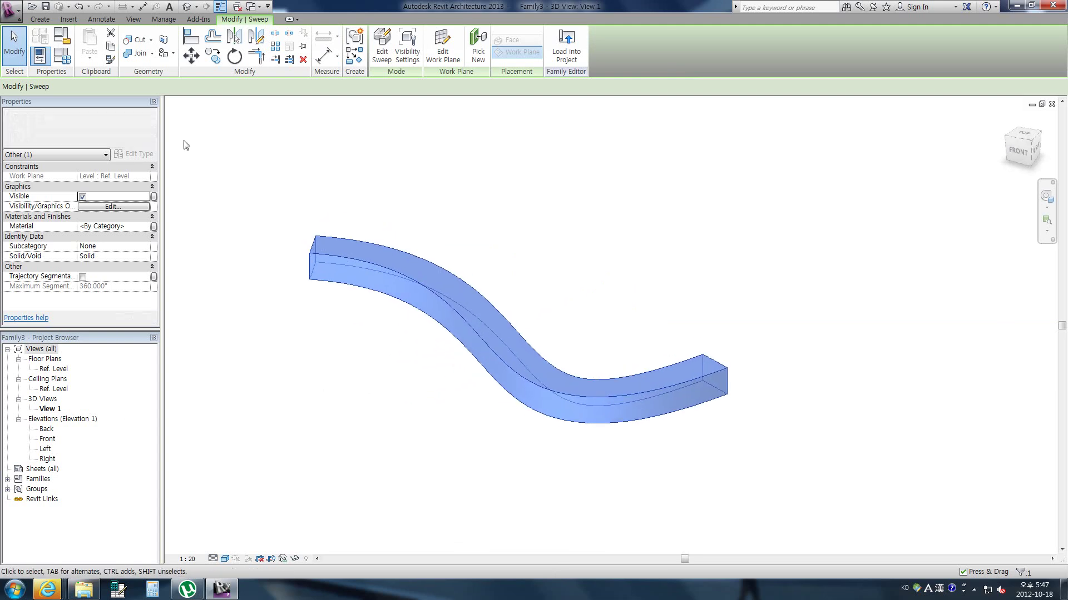
key("Escape")
Set the v and h parameters to 100 in Family Types
key("f")
key("t")
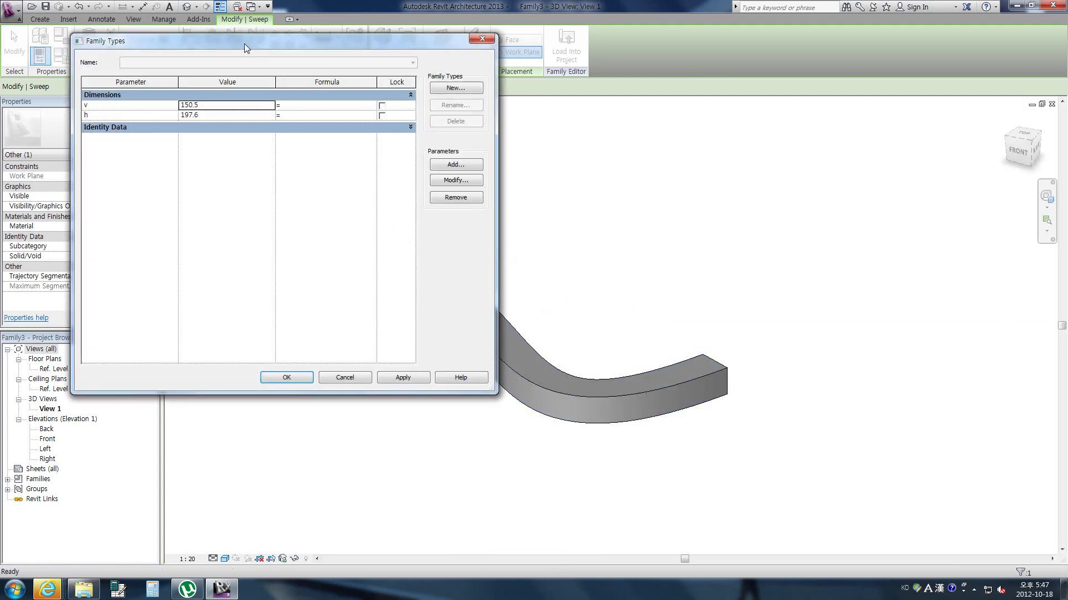
left_click_drag(245, 43, 812, 67)
left_click(798, 129)
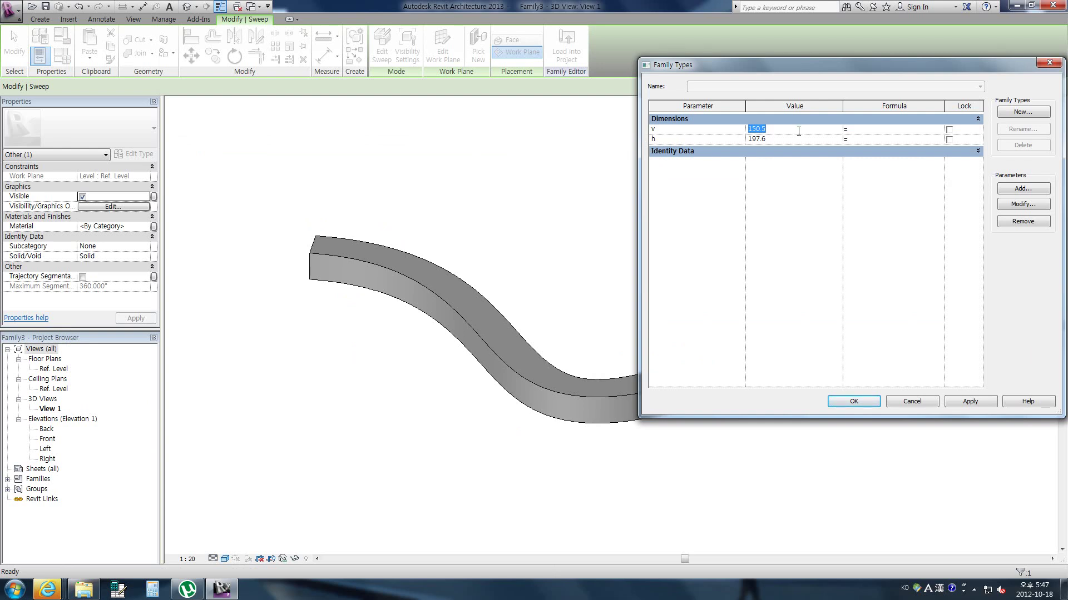
type("200")
left_click(785, 140)
type("200")
left_click(970, 404)
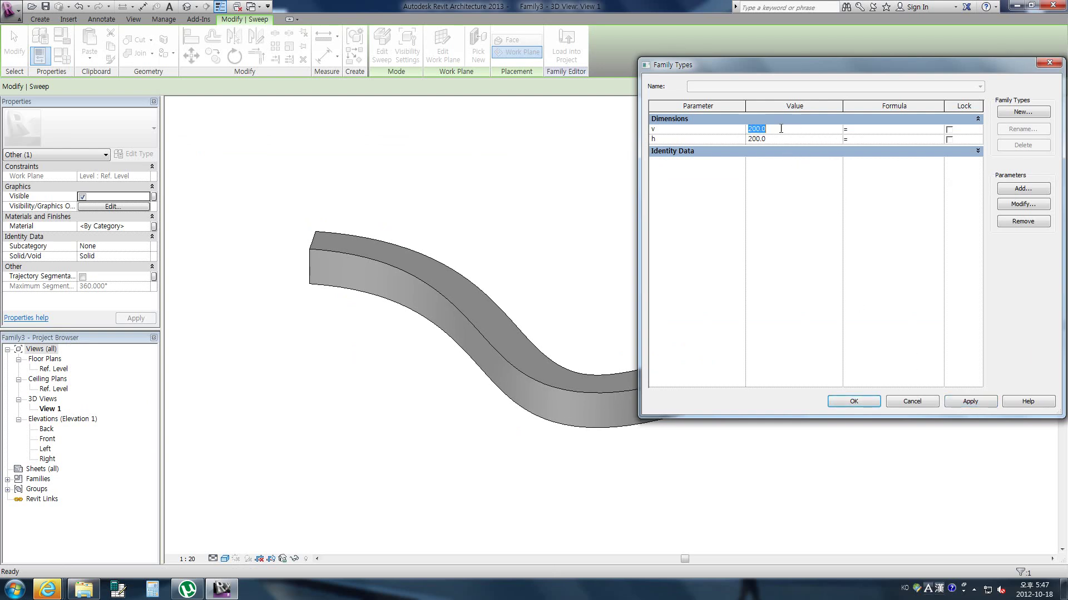
left_click(958, 403)
left_click(848, 402)
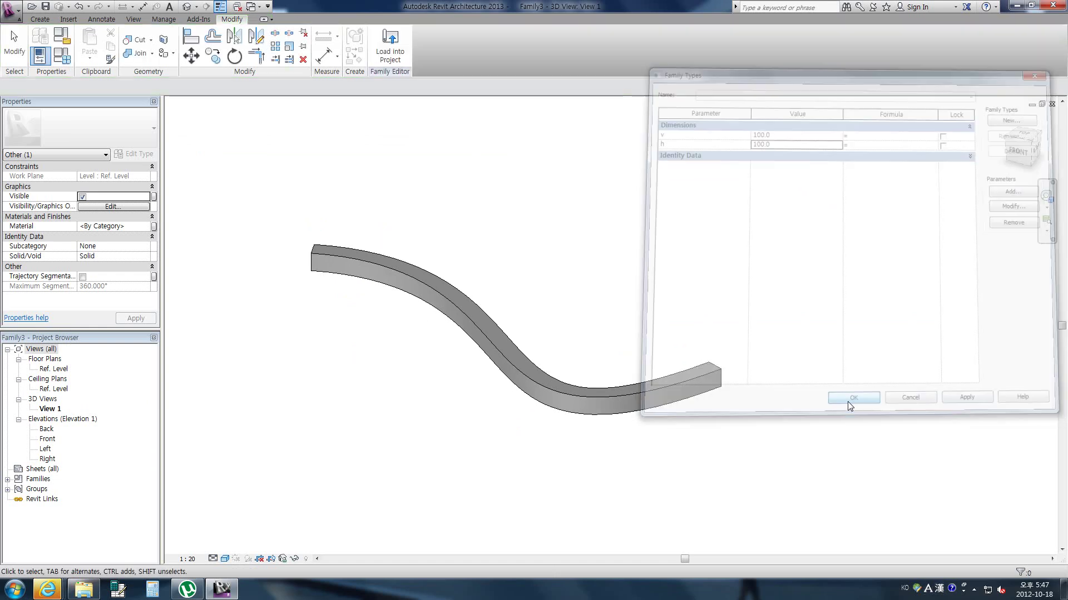
Delete the curved sweep from the family
mouse_move(705, 334)
middle_mouse_down("shift")
mouse_move(519, 374)
mouse_move(641, 398)
mouse_move(490, 369)
middle_mouse_up("shift")
left_click(498, 371)
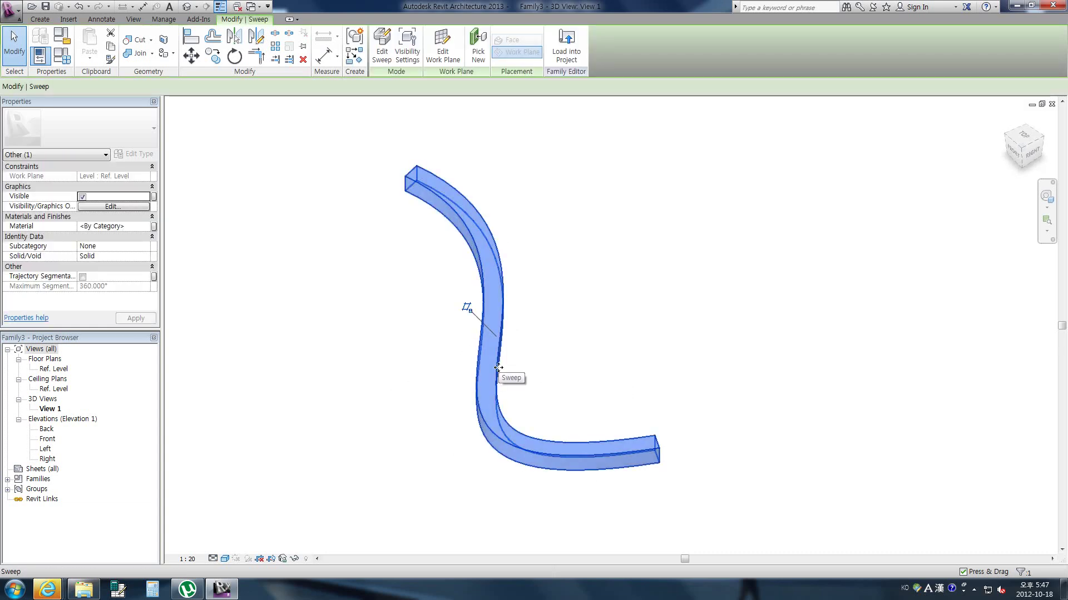
key("Delete")
Extrude a 1700 × 1680 rectangle on the Ref. Level floor plan, centred on the reference planes
left_click(50, 370)
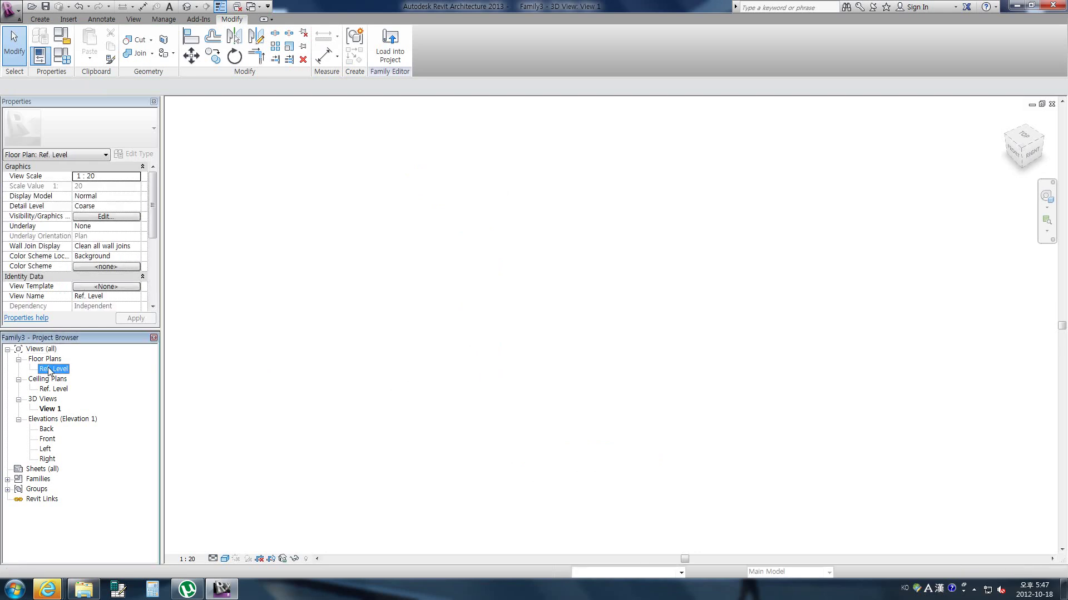
double_click(49, 370)
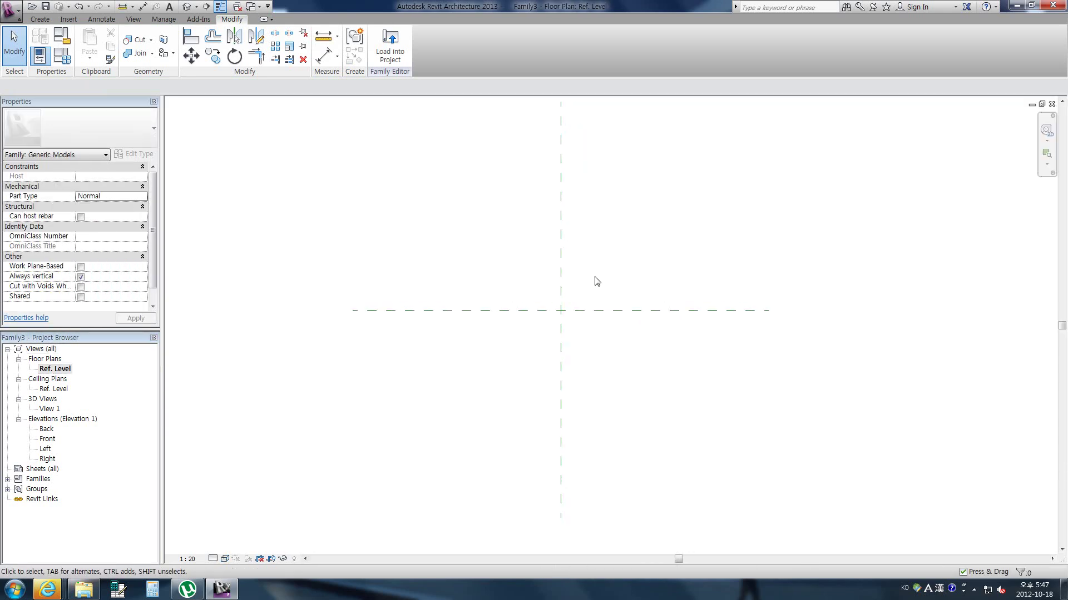
left_click(40, 20)
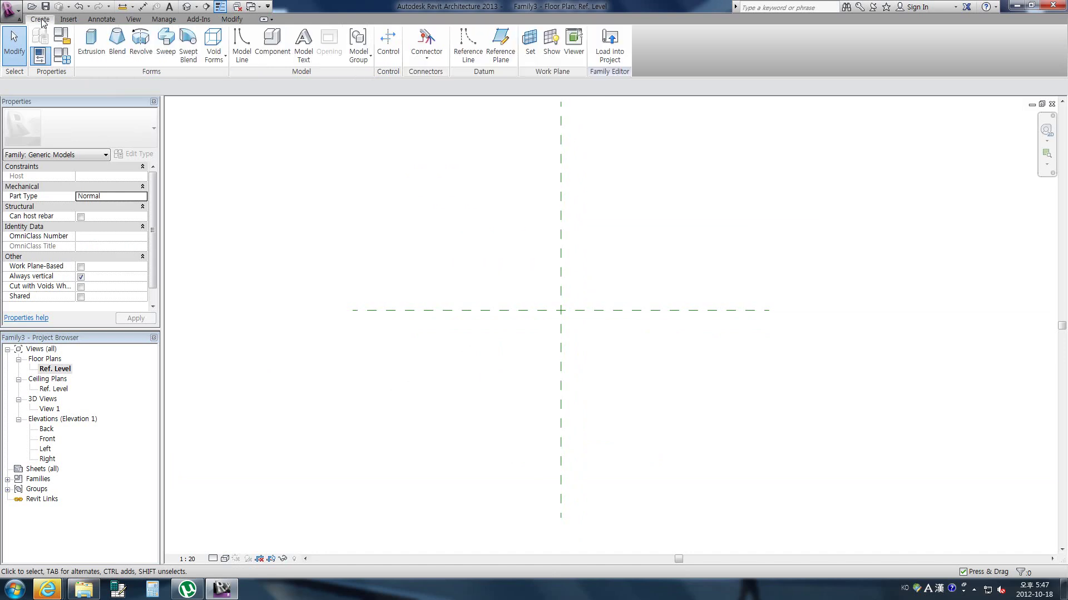
left_click(91, 42)
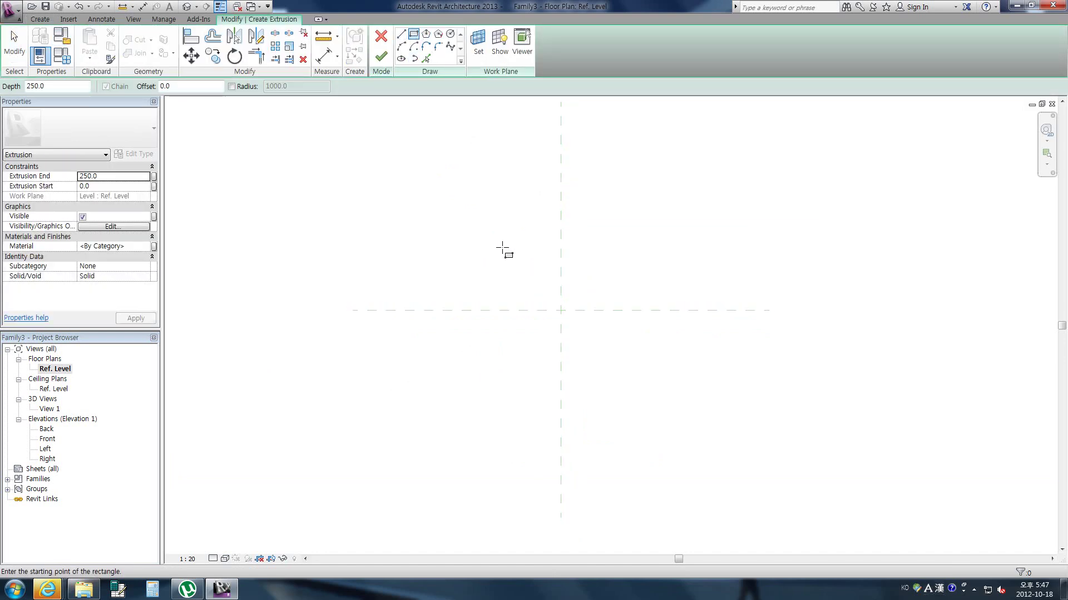
left_click(476, 215)
left_click(653, 391)
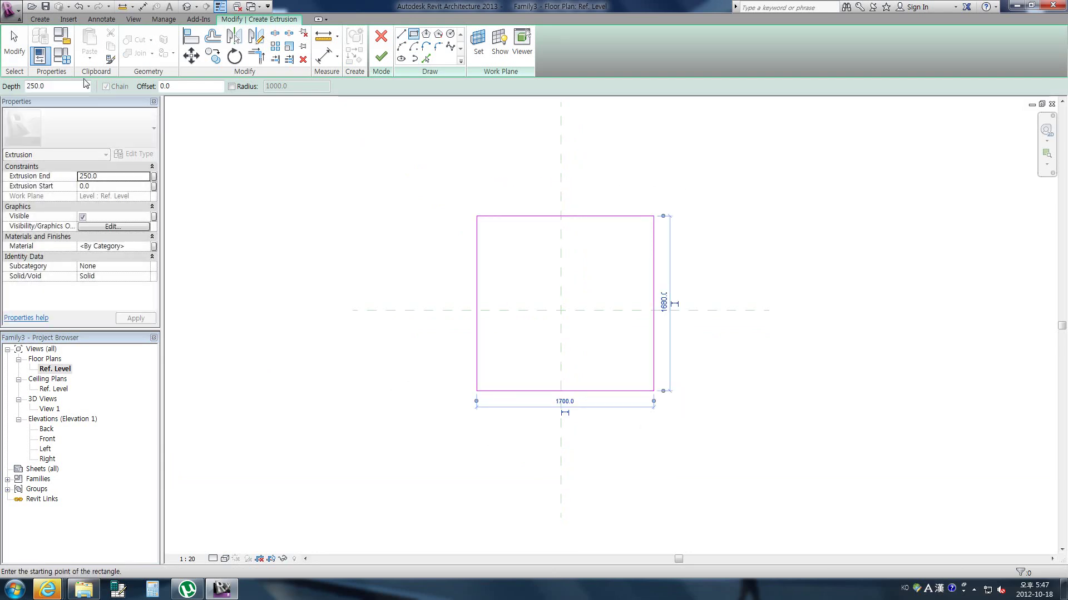
key("Escape")
key("Escape")
left_click(382, 55)
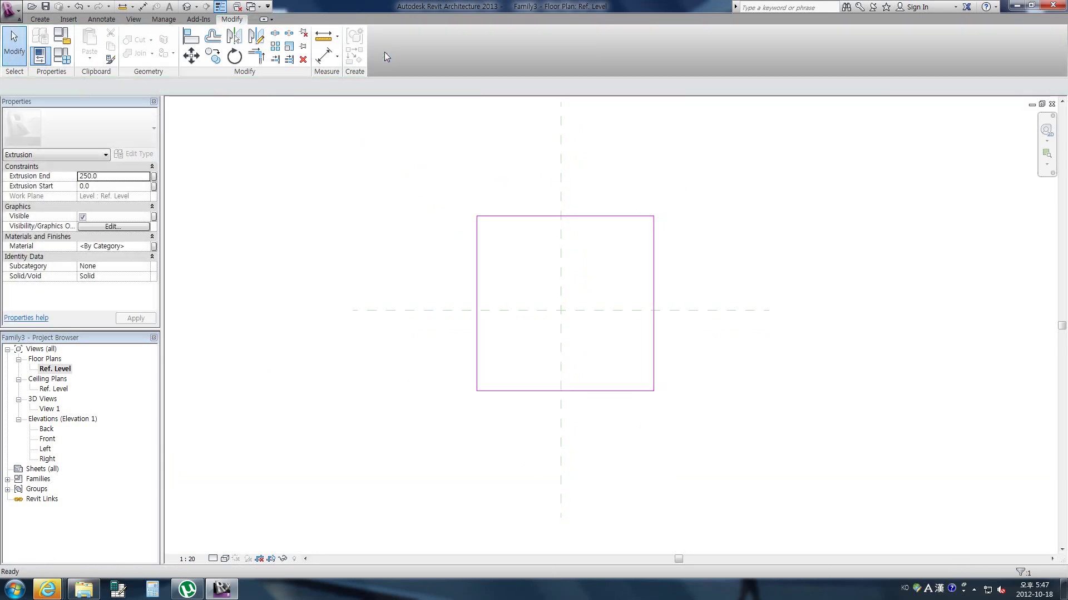
In the default 3D view, raise the extrusion's top into a cube
key("3")
key("d")
scroll(610, 296, "down", 3)
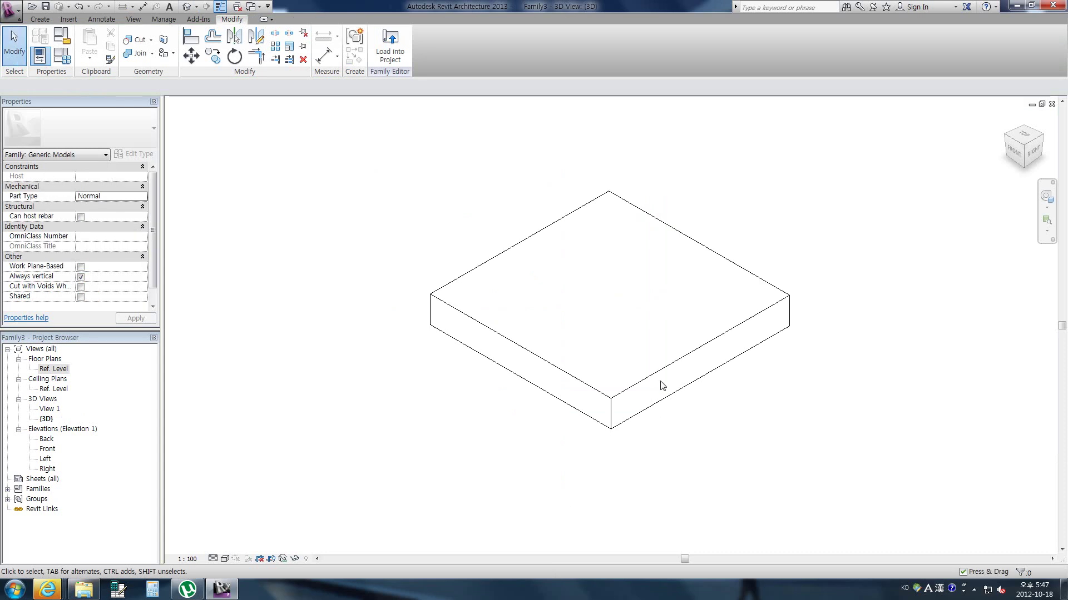
left_click(661, 381)
left_click_drag(612, 292, 605, 136)
left_click(834, 244)
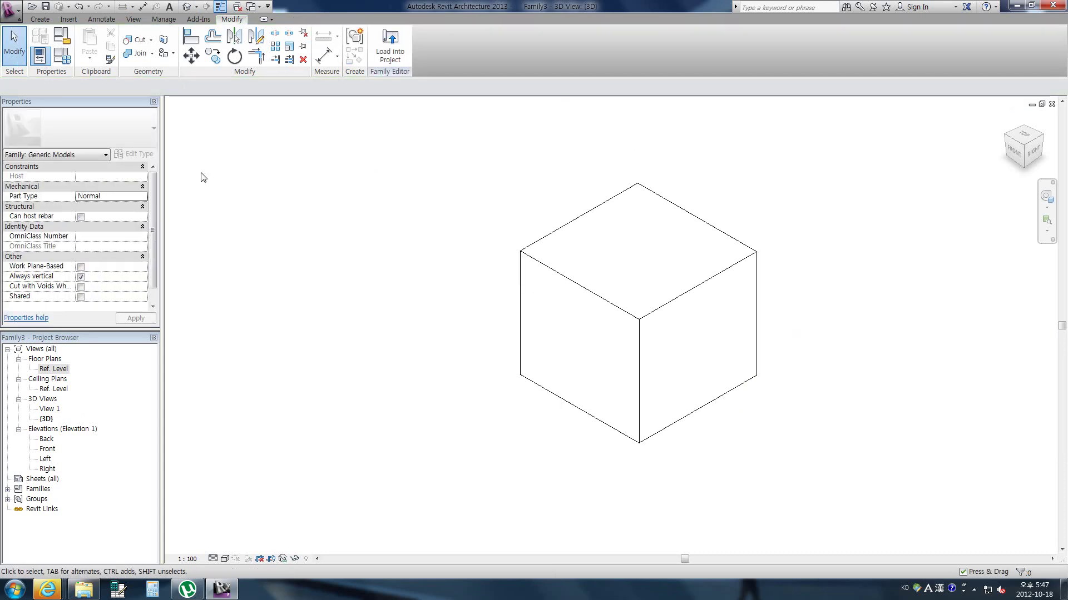
Create a sweep path by picking four cube edges, using Wireframe to reach hidden ones
left_click(40, 19)
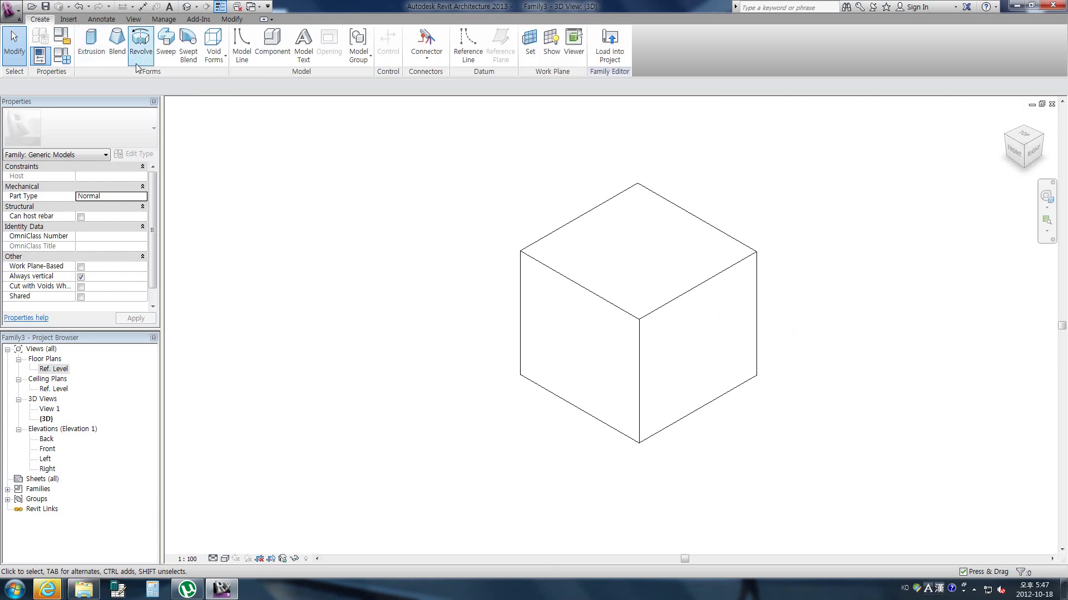
left_click(166, 54)
left_click(476, 60)
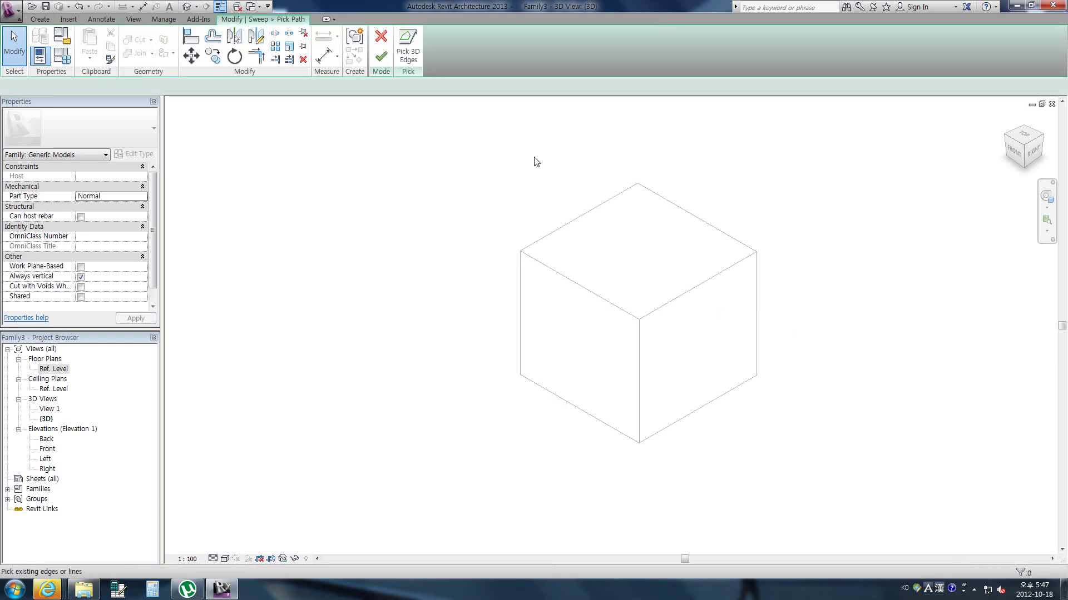
left_click(662, 198)
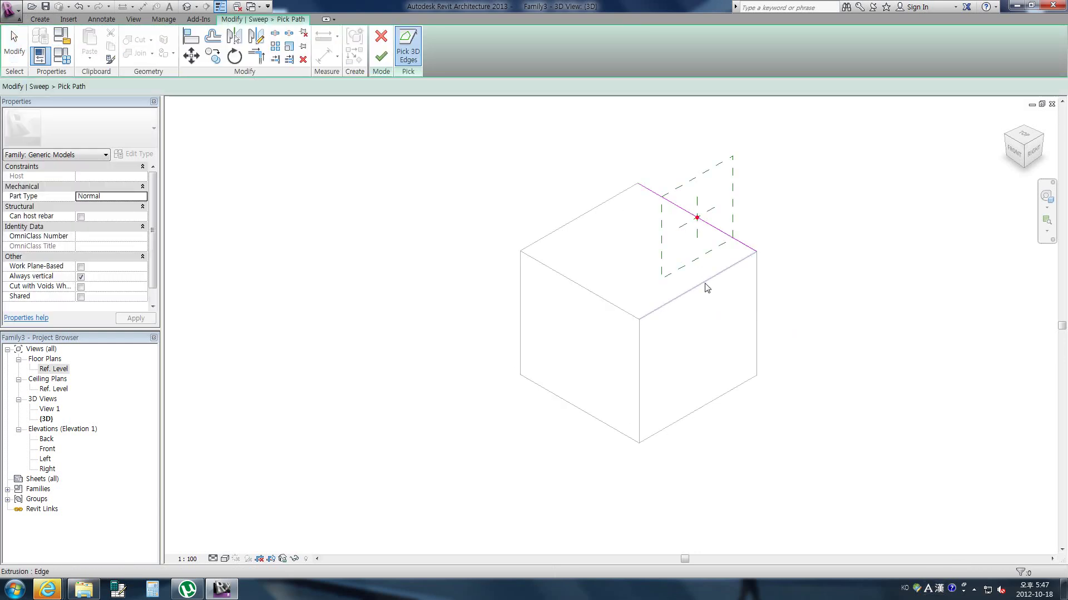
left_click(705, 285)
left_click(642, 385)
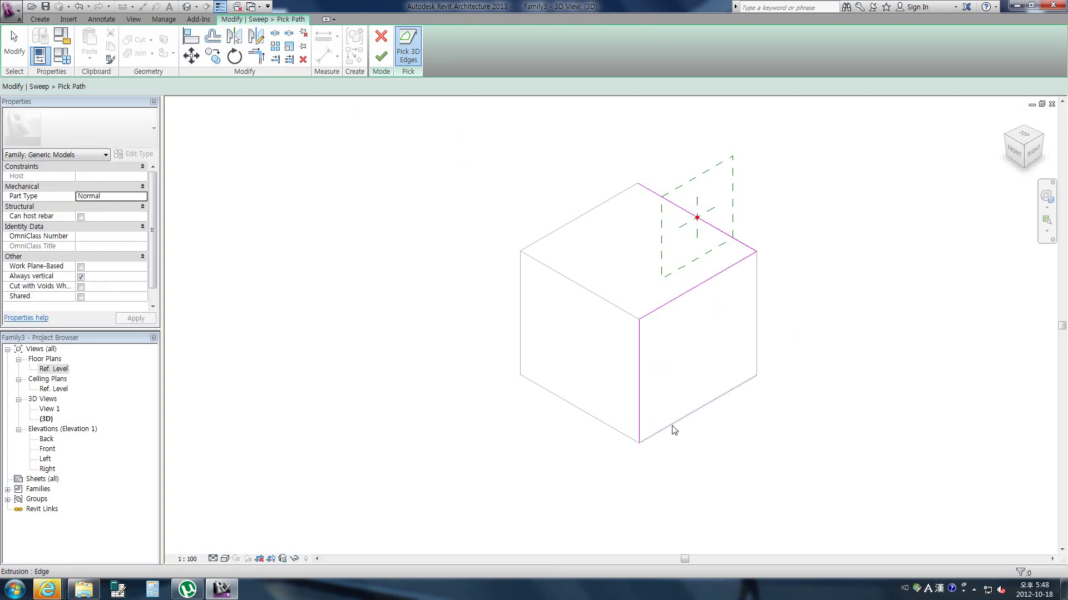
left_click(225, 559)
left_click(259, 492)
left_click(521, 317)
middle_click_drag(592, 258, 521, 312)
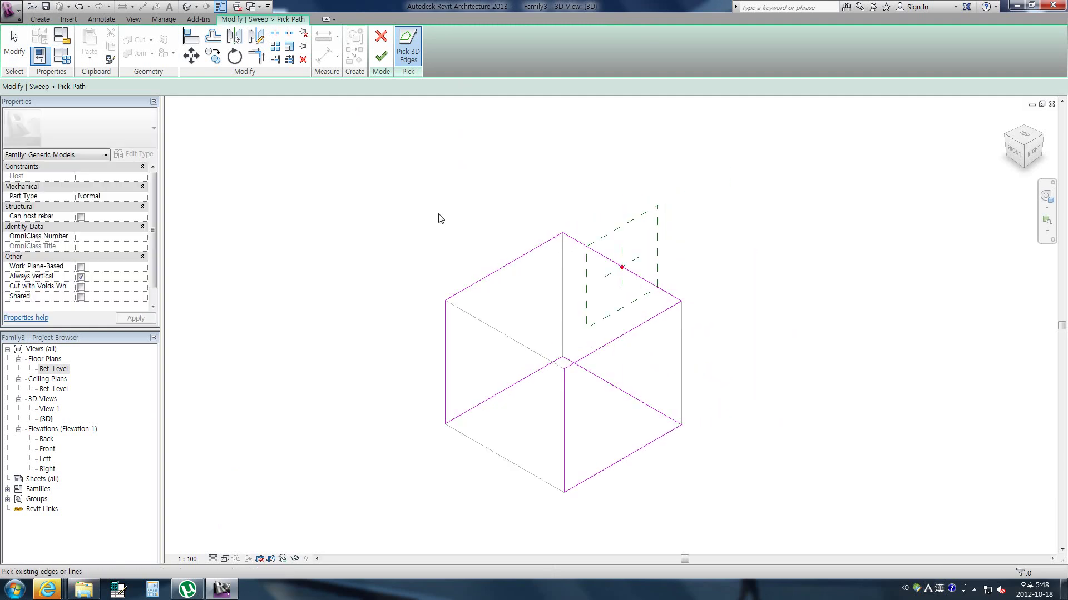
left_click(381, 57)
Draw a circular profile on the path point and finish the sweep into rounded tubes
left_click(578, 58)
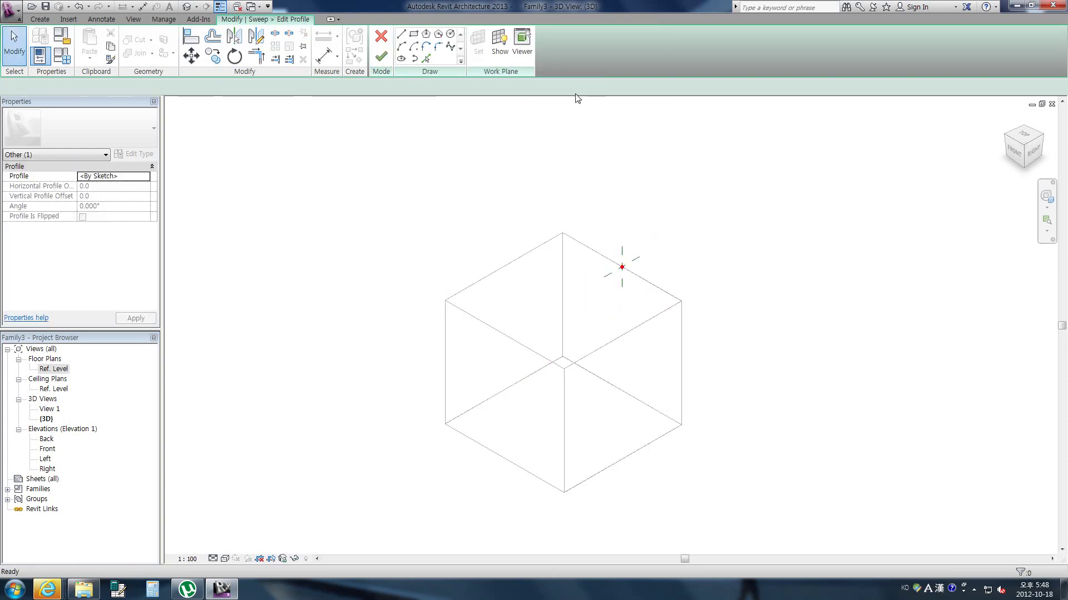
left_click(450, 36)
scroll(628, 322, "up", 3)
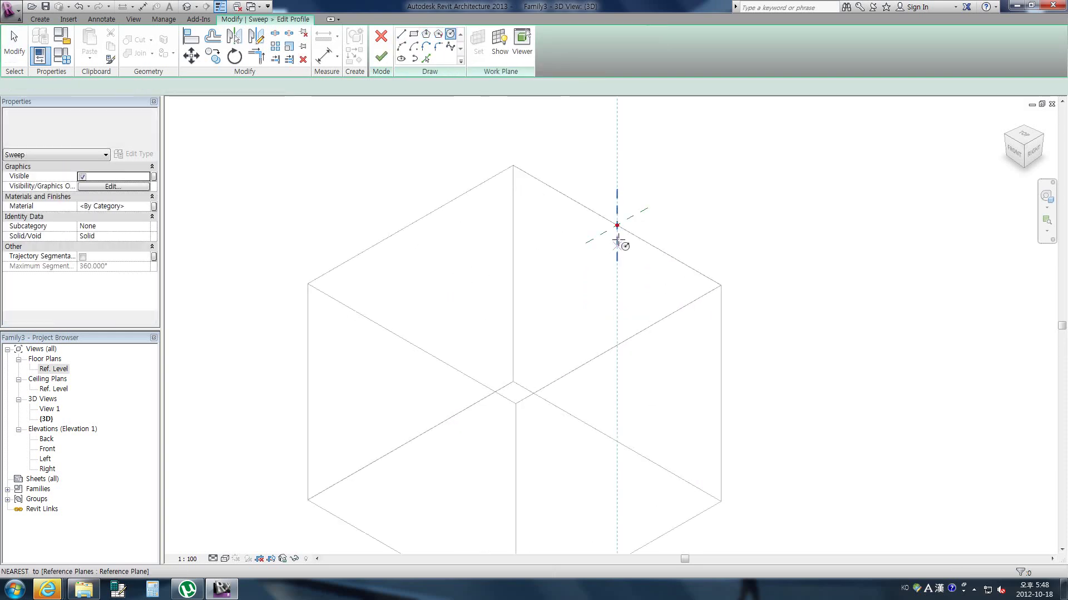
left_click(617, 226)
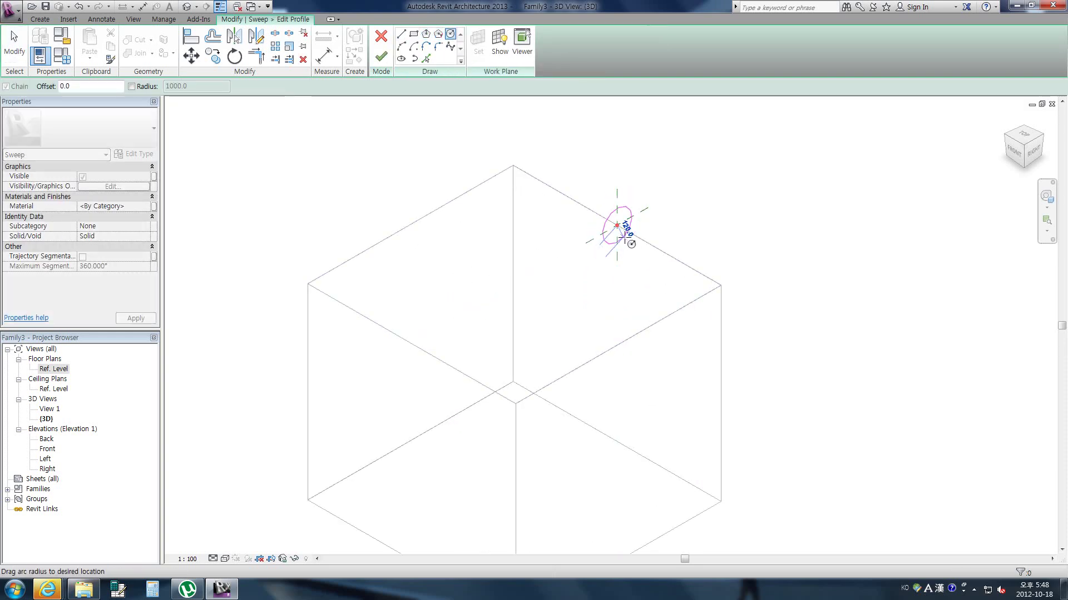
left_click(626, 239)
left_click(381, 56)
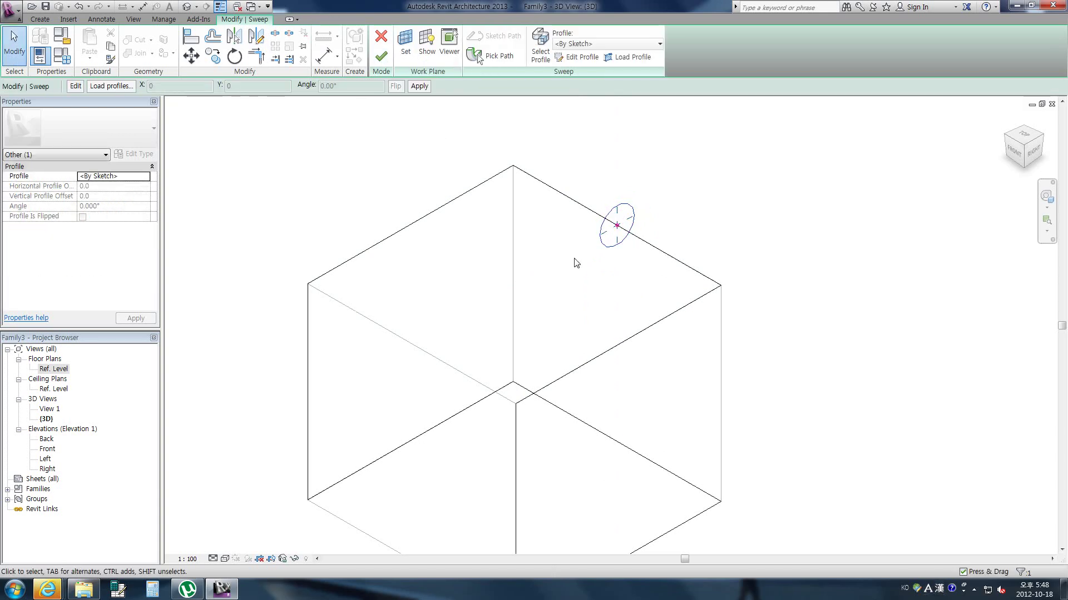
left_click(381, 56)
scroll(532, 229, "down", 2)
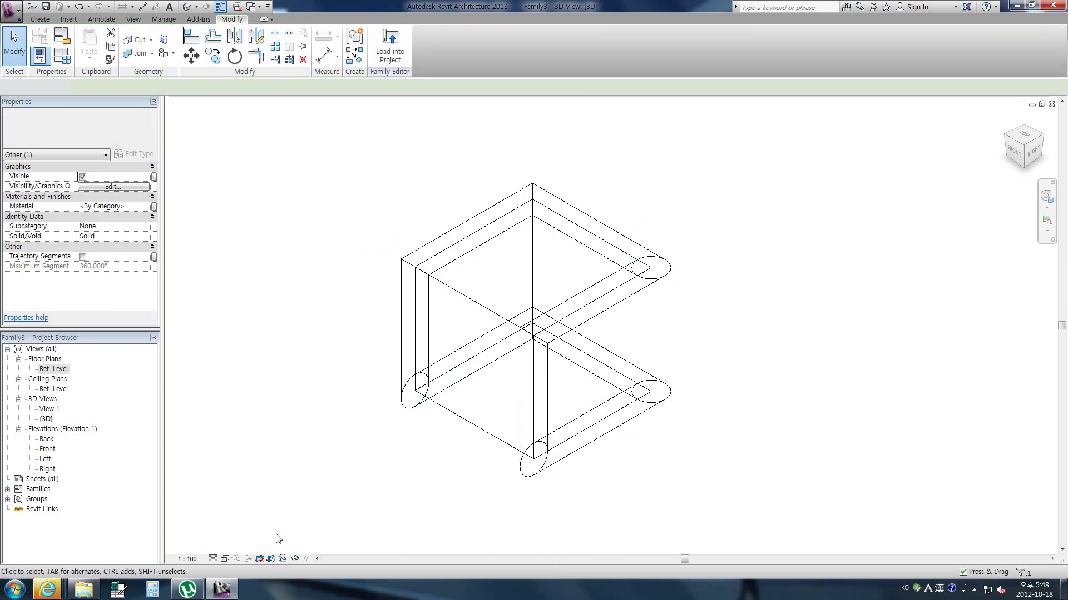
Show the model shaded and temporarily hide the cube to inspect the sweep frame
left_click(225, 559)
left_click(244, 513)
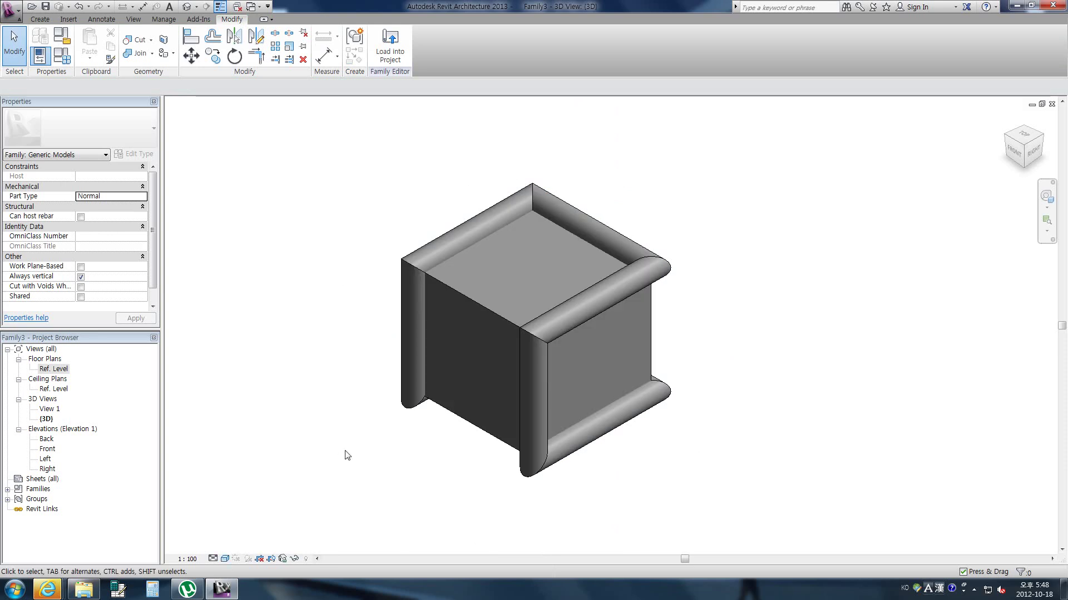
left_click(489, 314)
left_click(295, 559)
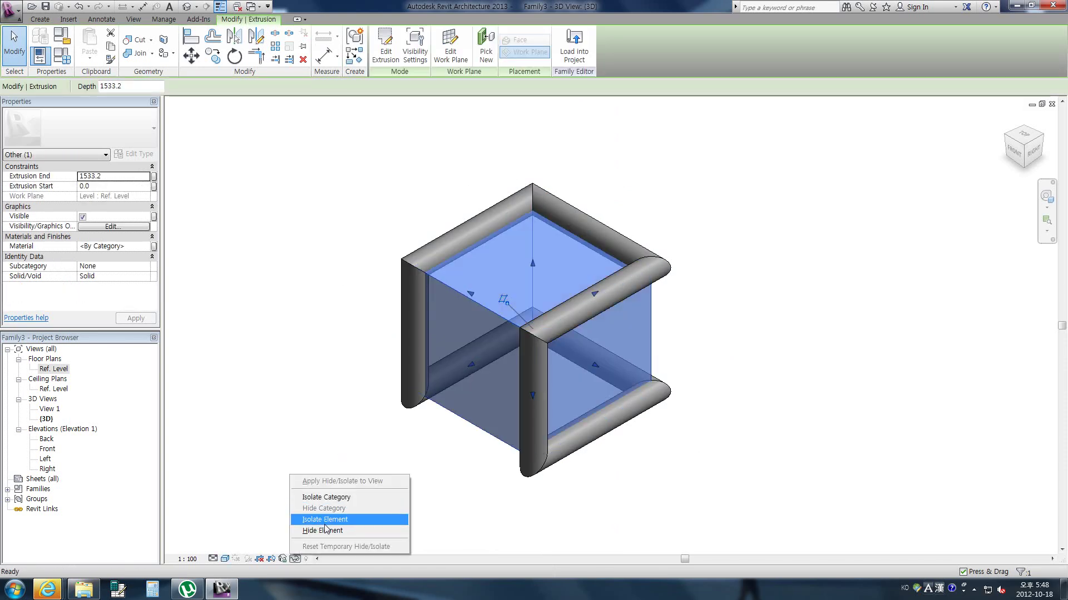
left_click(325, 530)
mouse_move(465, 489)
middle_mouse_down("shift")
mouse_move(253, 475)
mouse_move(543, 495)
mouse_move(516, 504)
middle_mouse_up("shift")
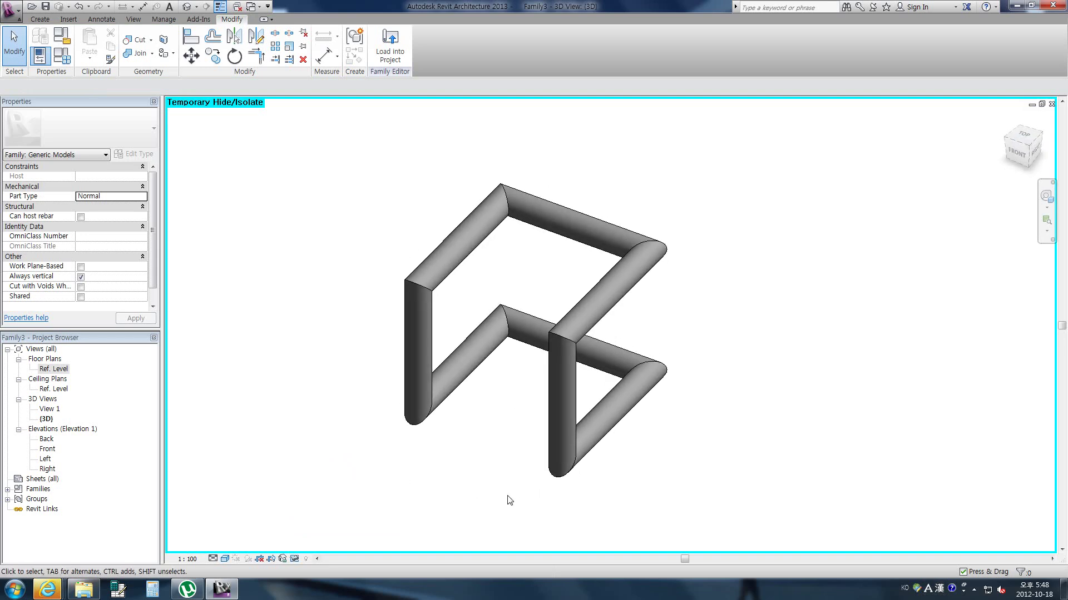
Unhide the box and stretch its top up so the extrusion is 2710 tall
left_click(295, 559)
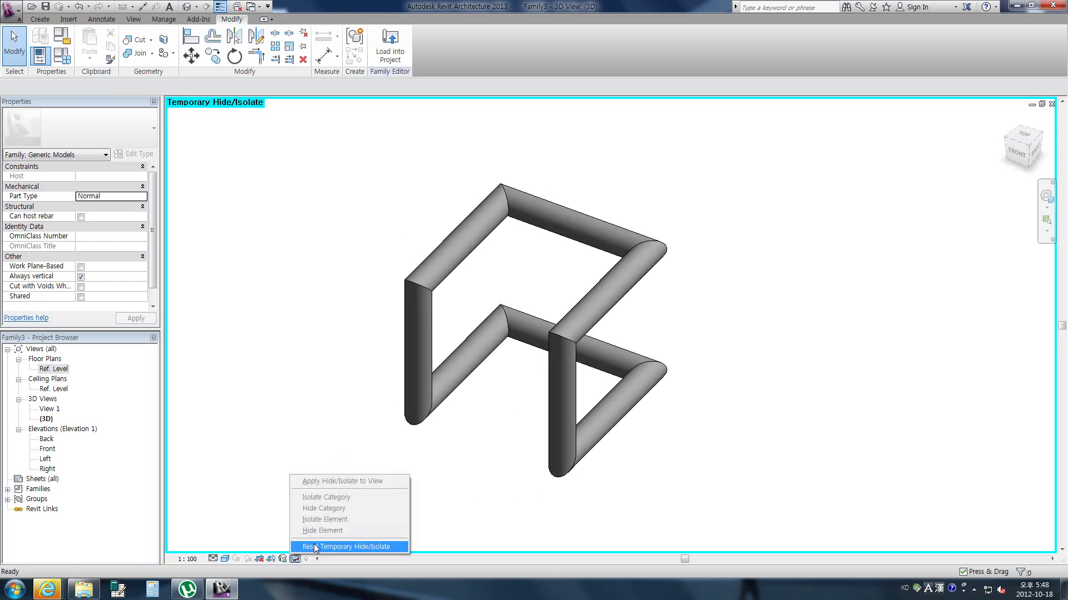
left_click(315, 548)
left_click(492, 309)
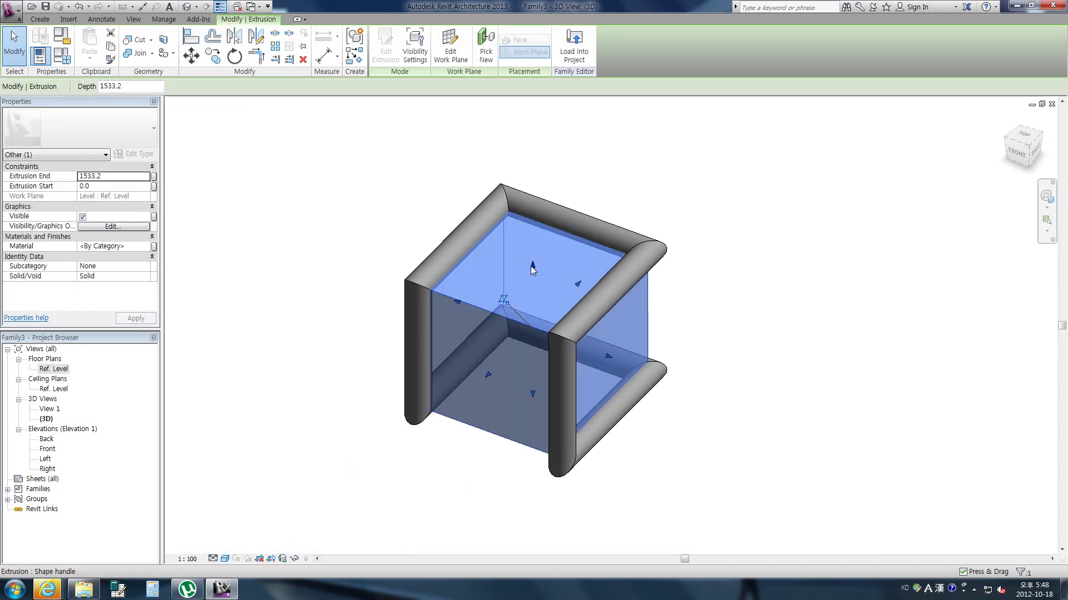
mouse_move(533, 265)
left_mouse_down()
mouse_move(536, 185)
mouse_move(534, 217)
left_mouse_up()
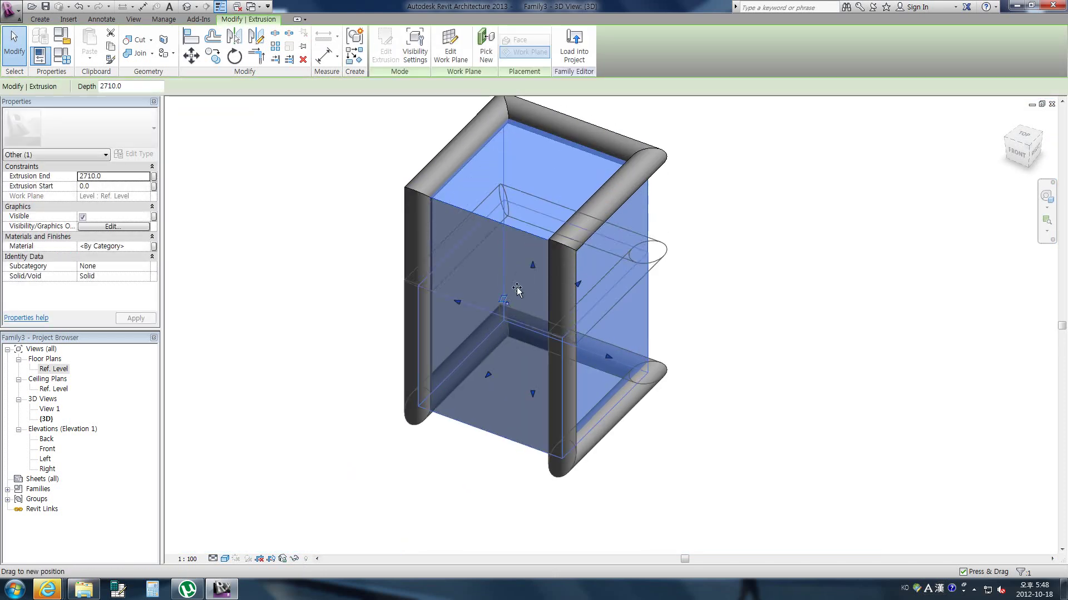
left_click(713, 315)
middle_click_drag(736, 367, 804, 372, "shift")
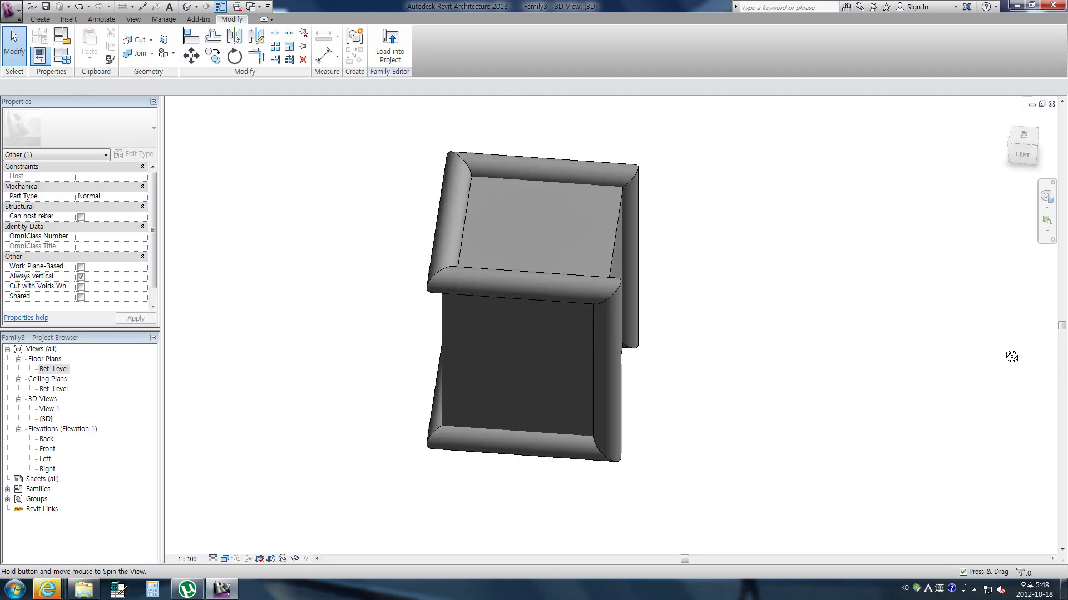
In the Ref. Level plan, make the extrusion sketch's width equal about the vertical centre plane
double_click(62, 370)
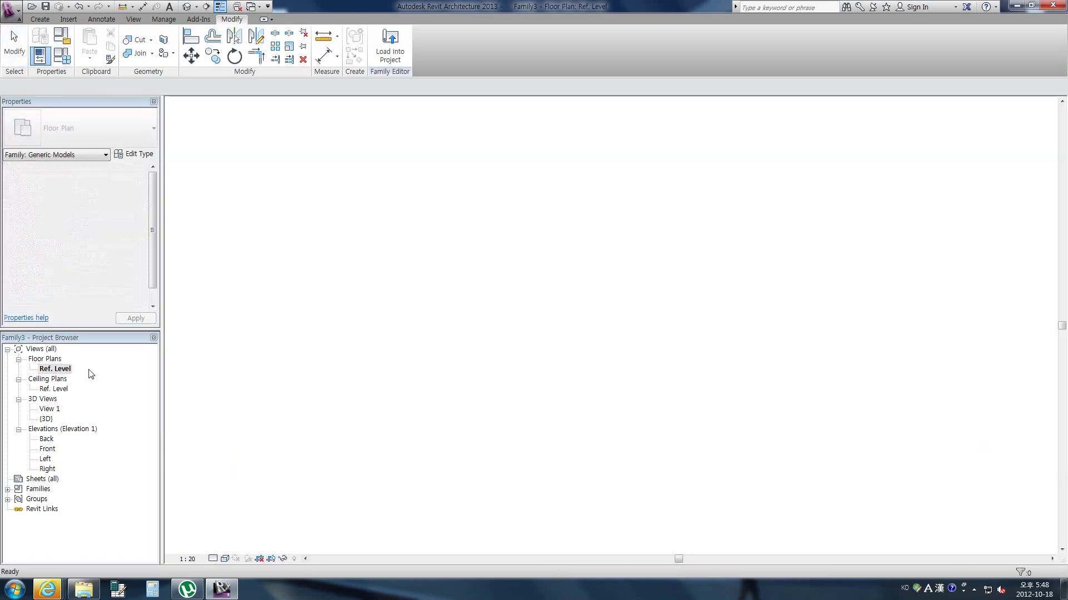
left_click(540, 396)
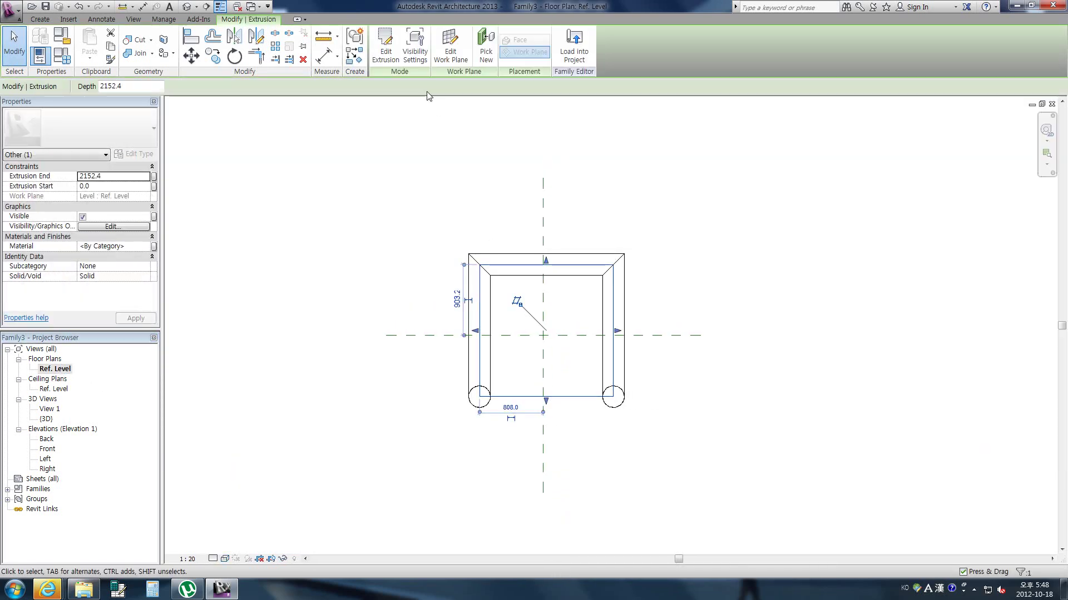
left_click(385, 47)
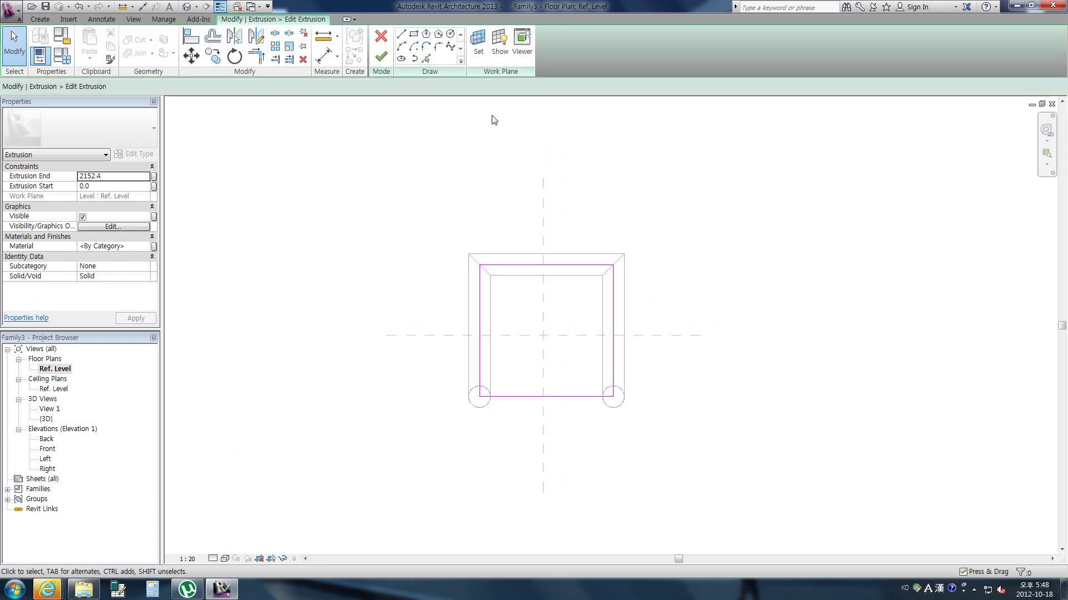
left_click(324, 56)
left_click(478, 305)
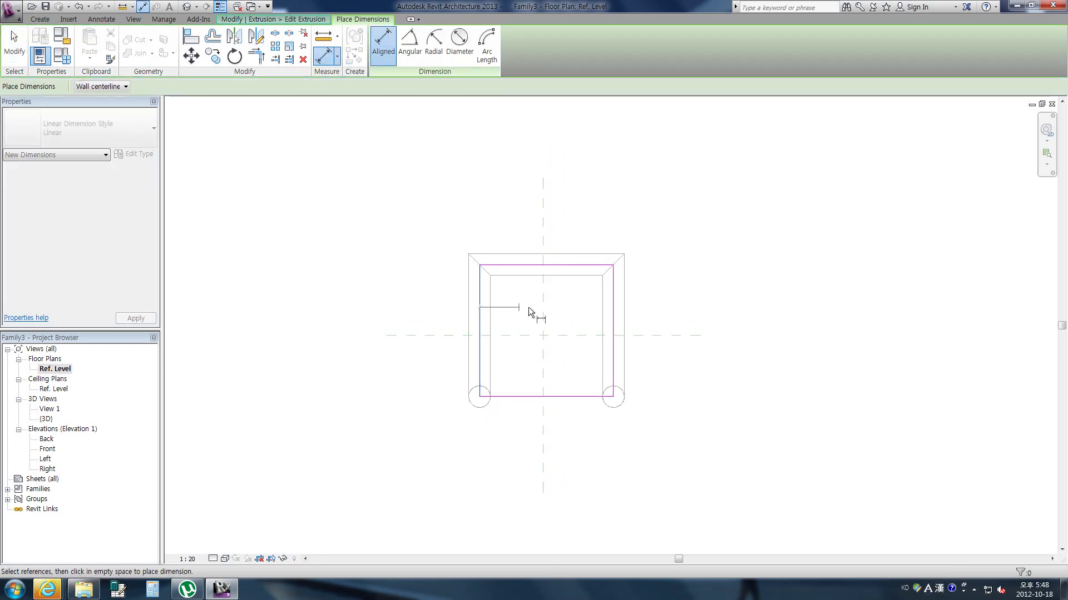
left_click(545, 305)
left_click(609, 312)
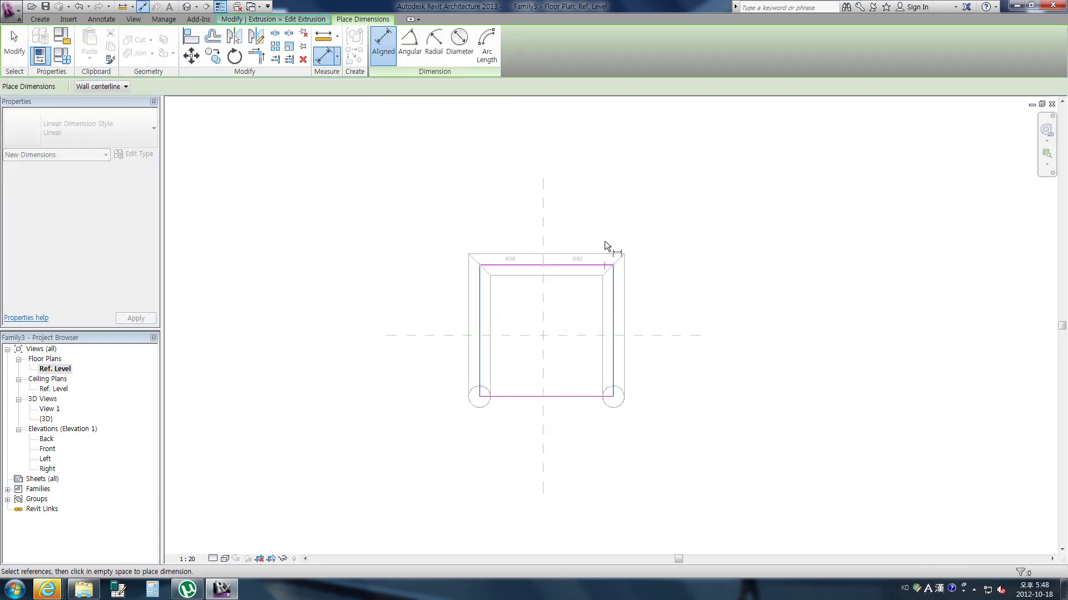
left_click(573, 228)
left_click(544, 209)
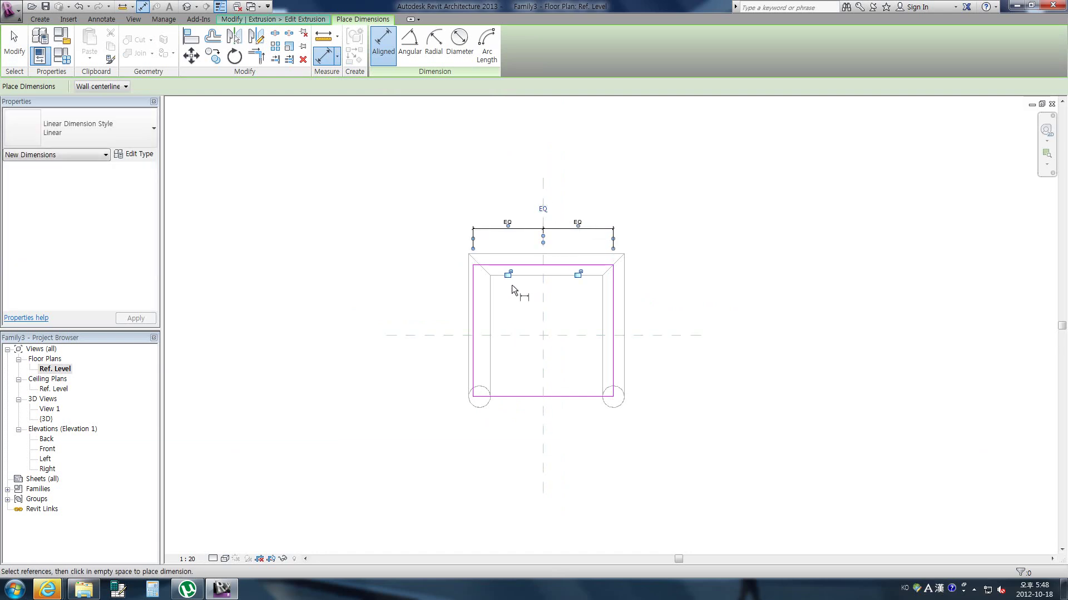
Make the sketch's top and bottom halves equal about the horizontal centre plane
left_click(518, 263)
left_click(525, 335)
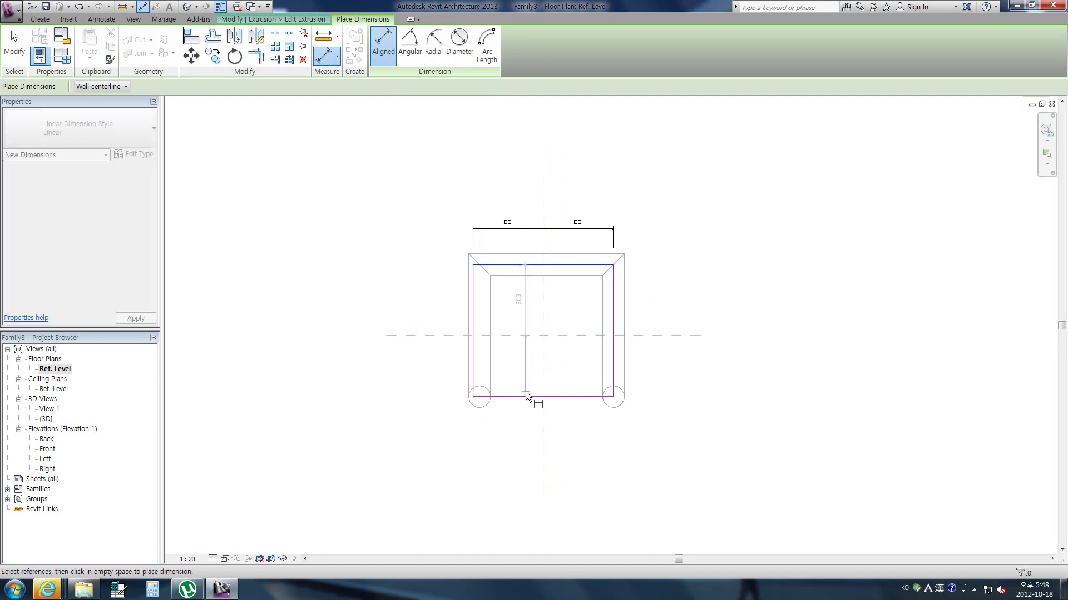
left_click(522, 397)
left_click(426, 408)
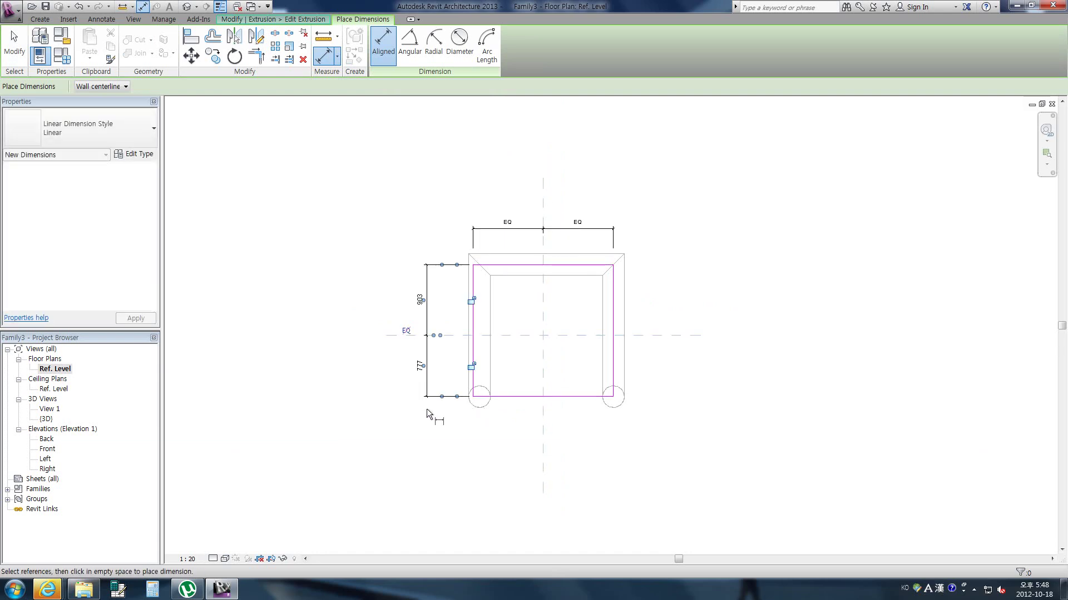
left_click(409, 332)
Add overall dimensions of 1806 depth and 1784 width to the sketch
left_click(499, 266)
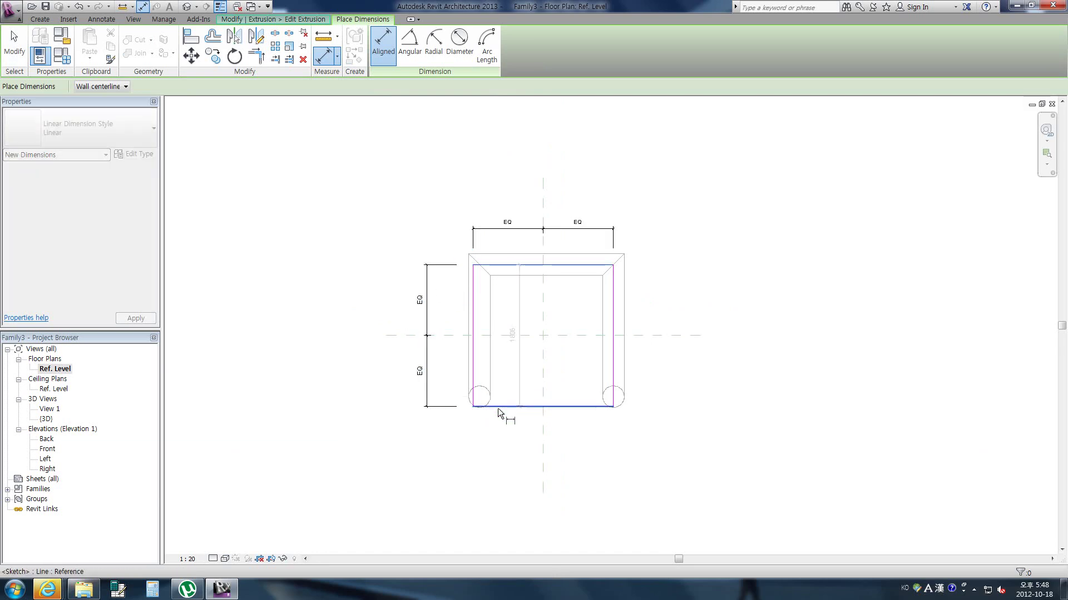
left_click(498, 408)
left_click(368, 312)
left_click(472, 292)
left_click(612, 301)
left_click(626, 194)
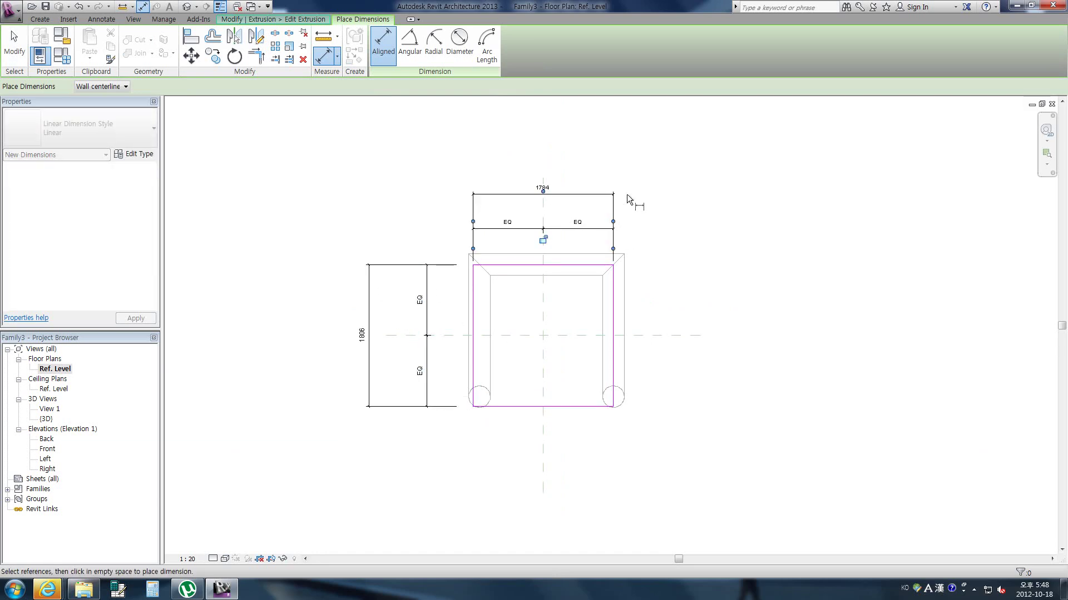
key("Escape")
key("Escape")
left_click(500, 194)
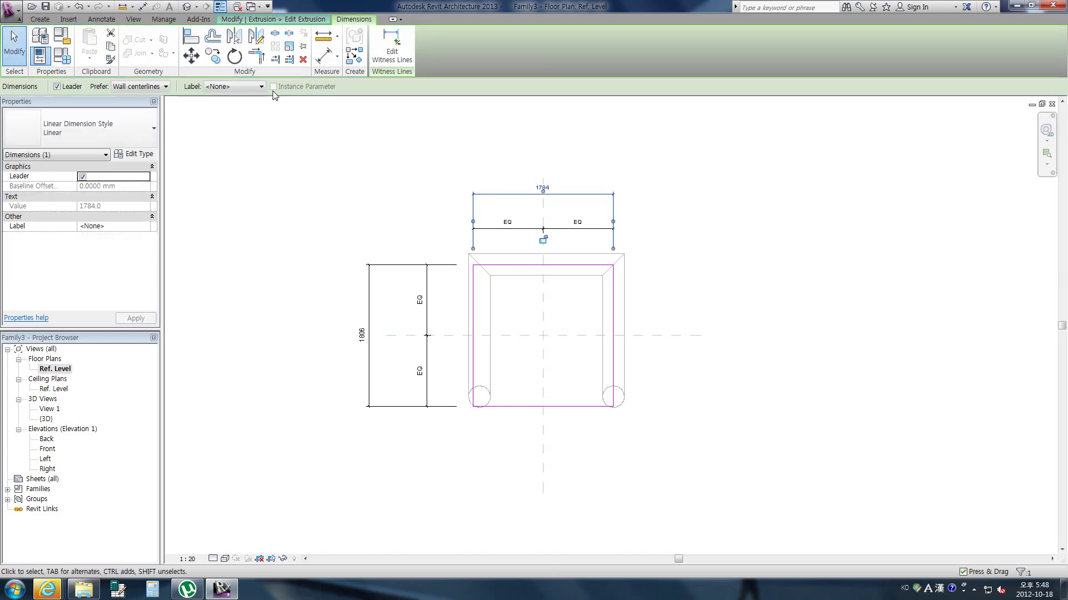
Label the 1784 overall width dimension with a new parameter named hh
left_click(260, 87)
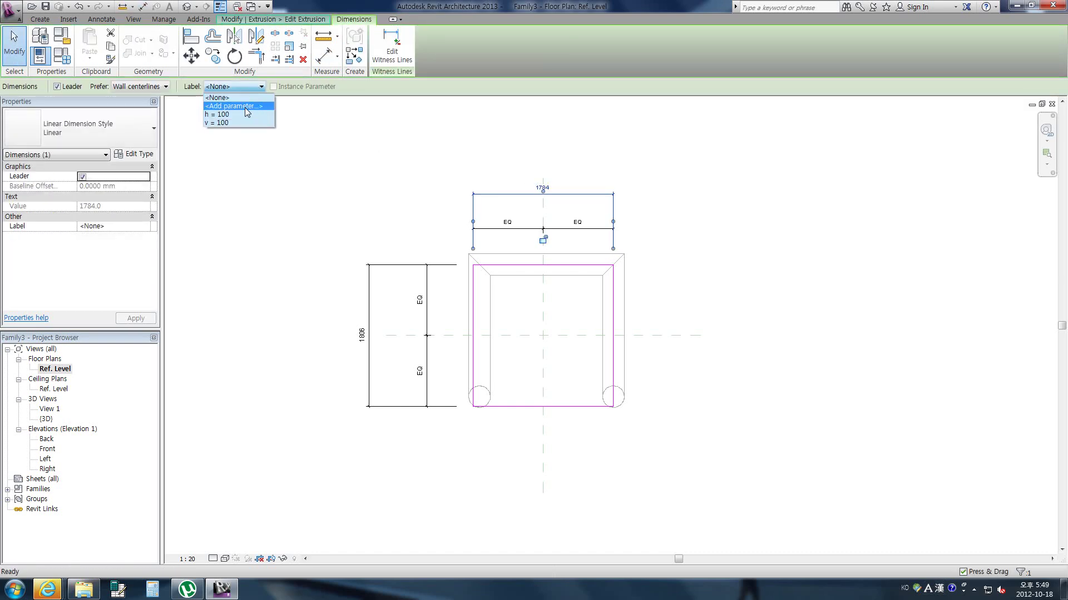
left_click(245, 108)
type("hh")
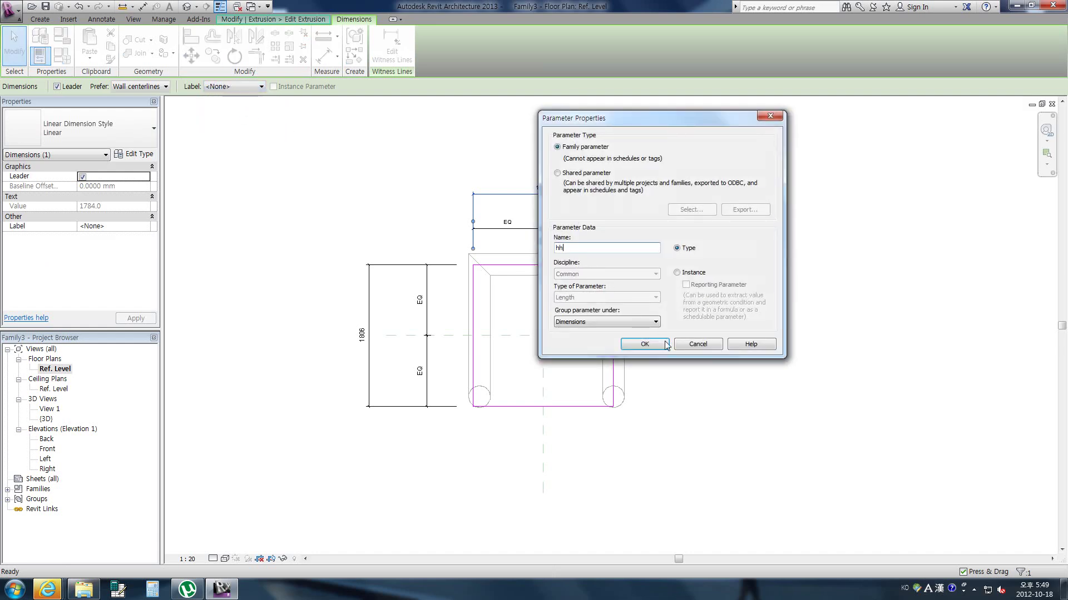
left_click(661, 345)
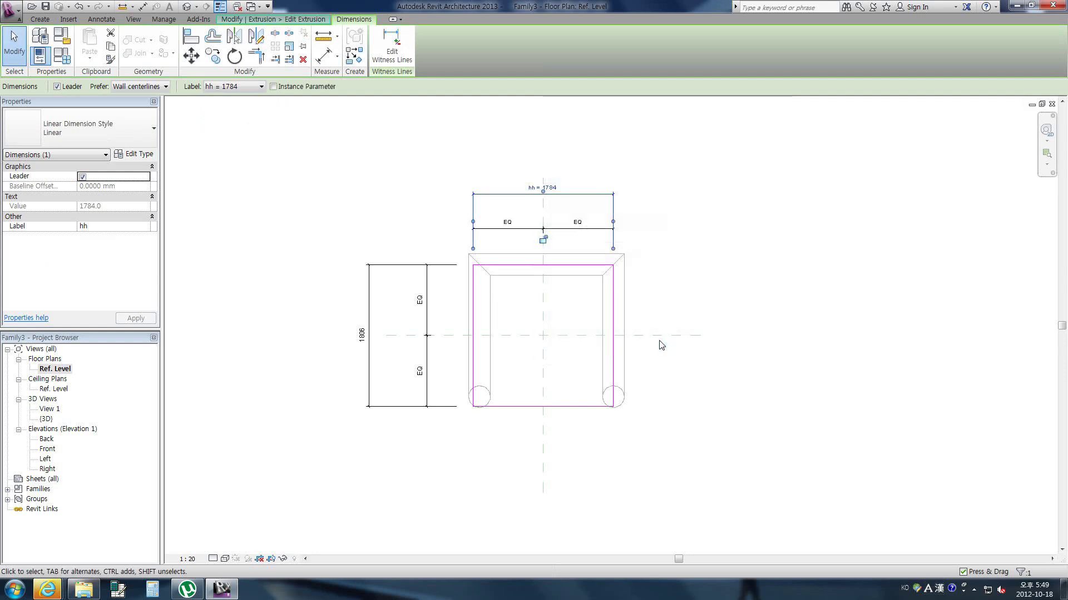
Label the 1806 depth dimension with a new parameter vv and finish the sketch
left_click(374, 304)
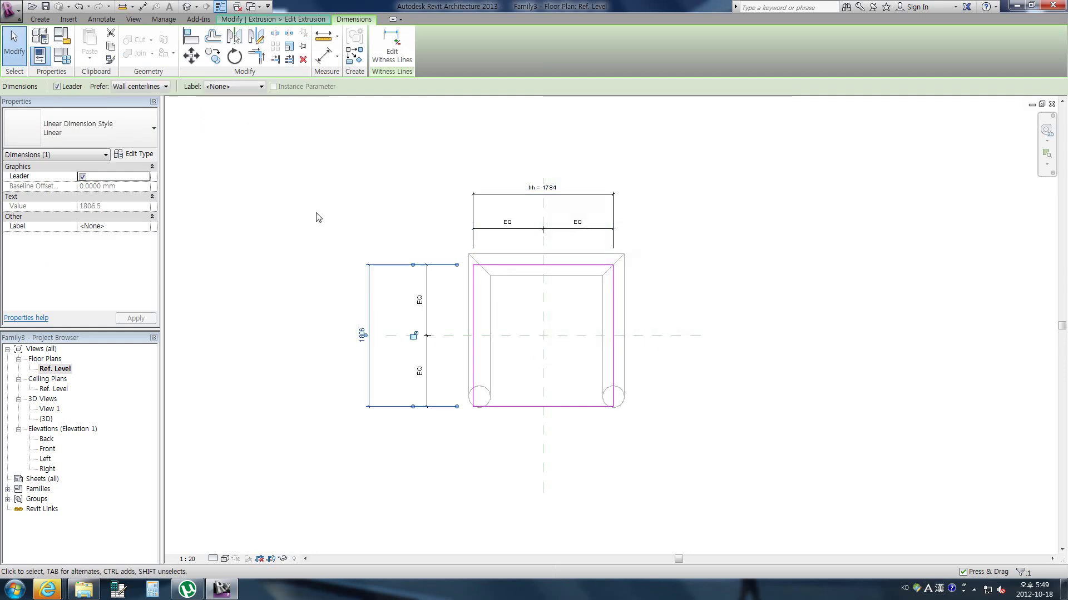
left_click(243, 89)
left_click(243, 106)
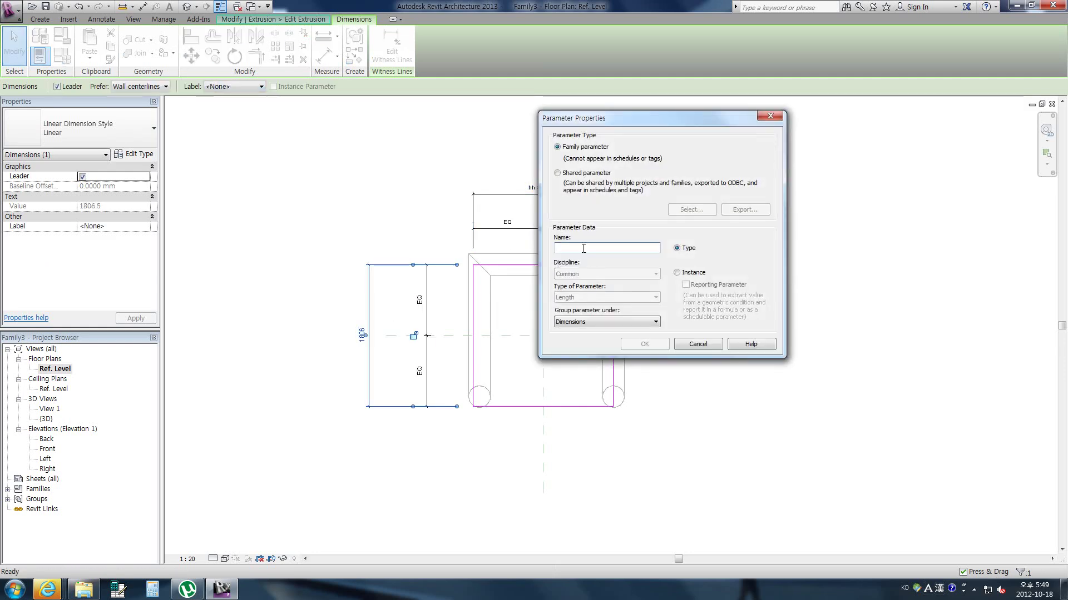
type("vv")
left_click(644, 344)
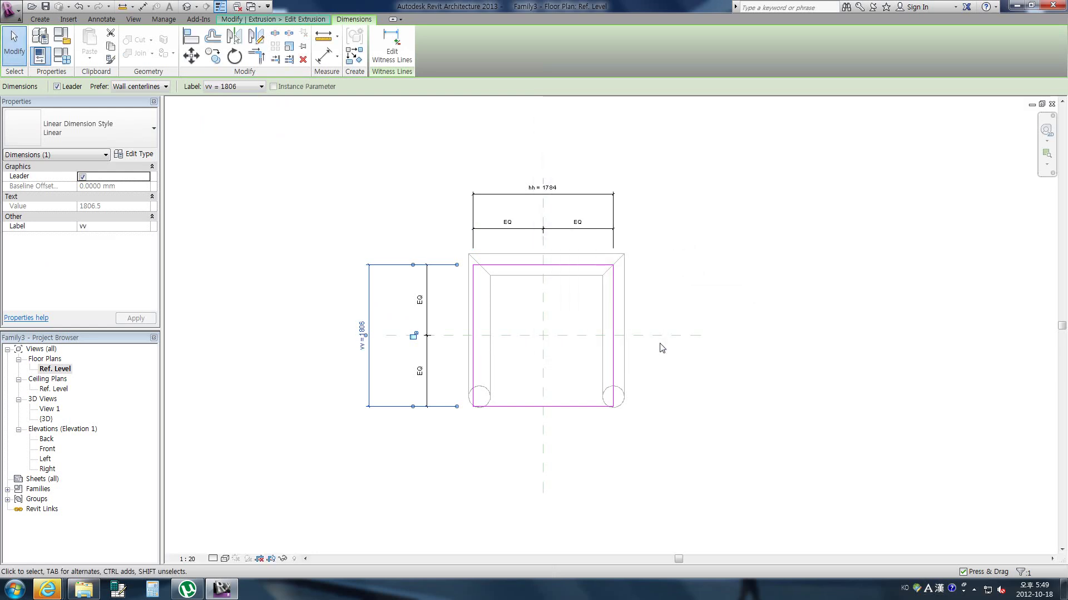
left_click(460, 318)
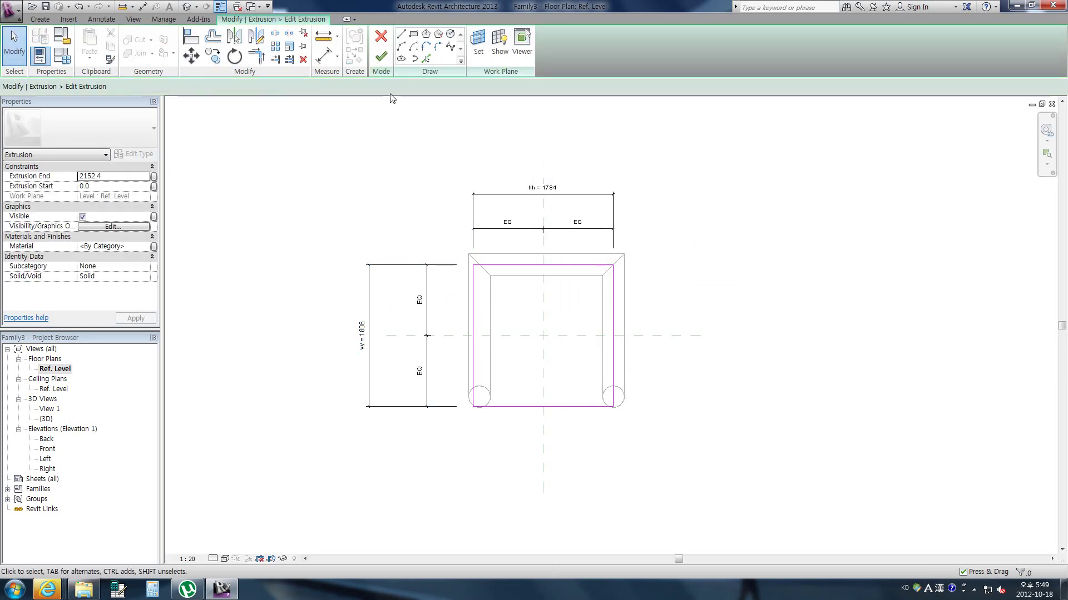
left_click(381, 61)
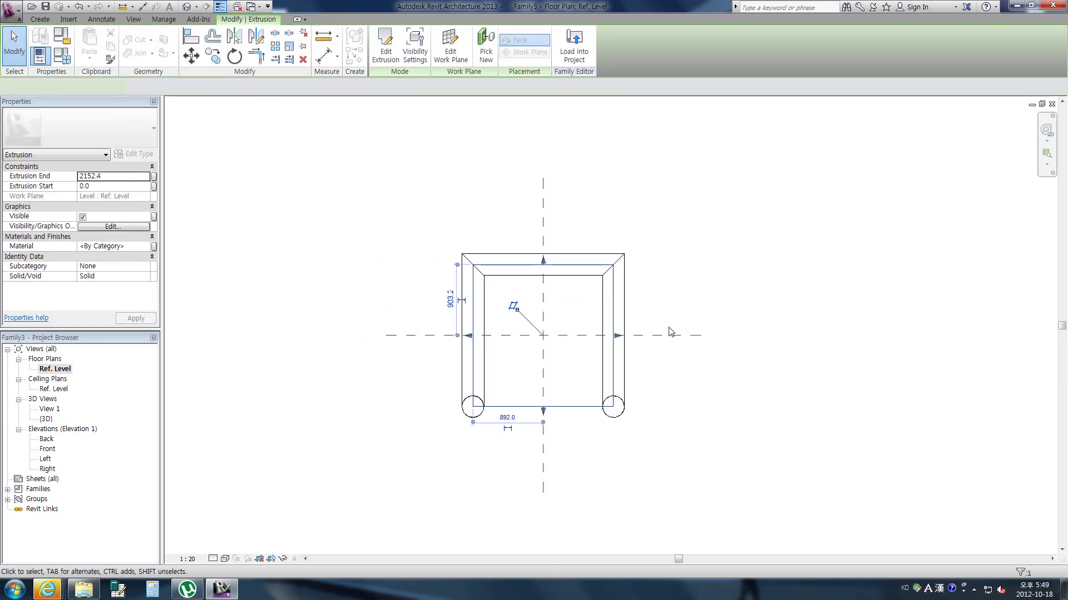
In the default 3D view, set the hh parameter to 1500 in Family Types
left_click(765, 409)
left_click(187, 6)
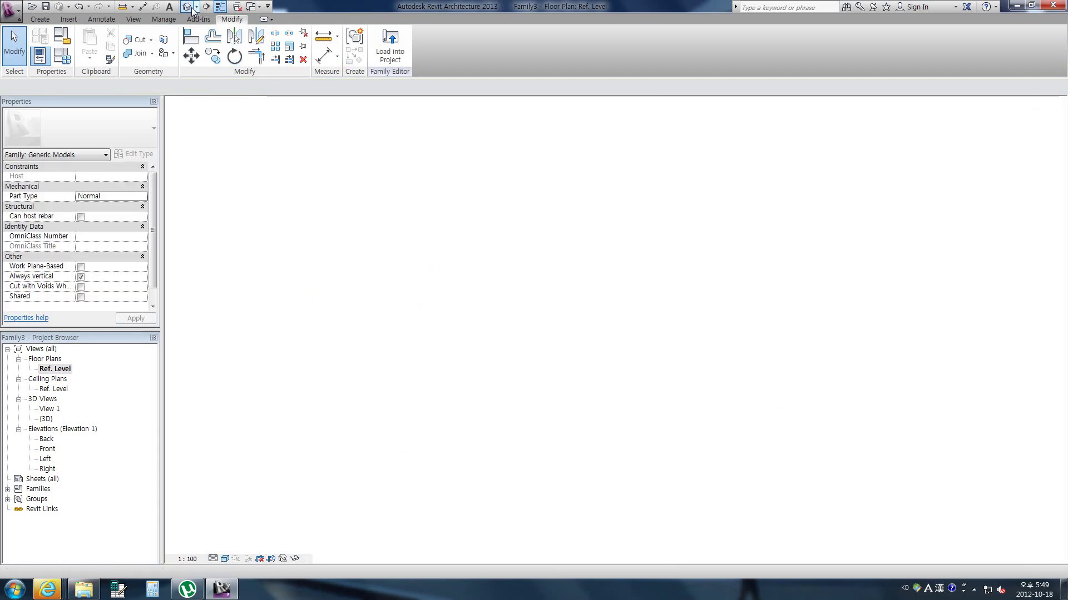
mouse_move(613, 392)
middle_mouse_down("shift")
mouse_move(769, 372)
mouse_move(335, 269)
middle_mouse_up("shift")
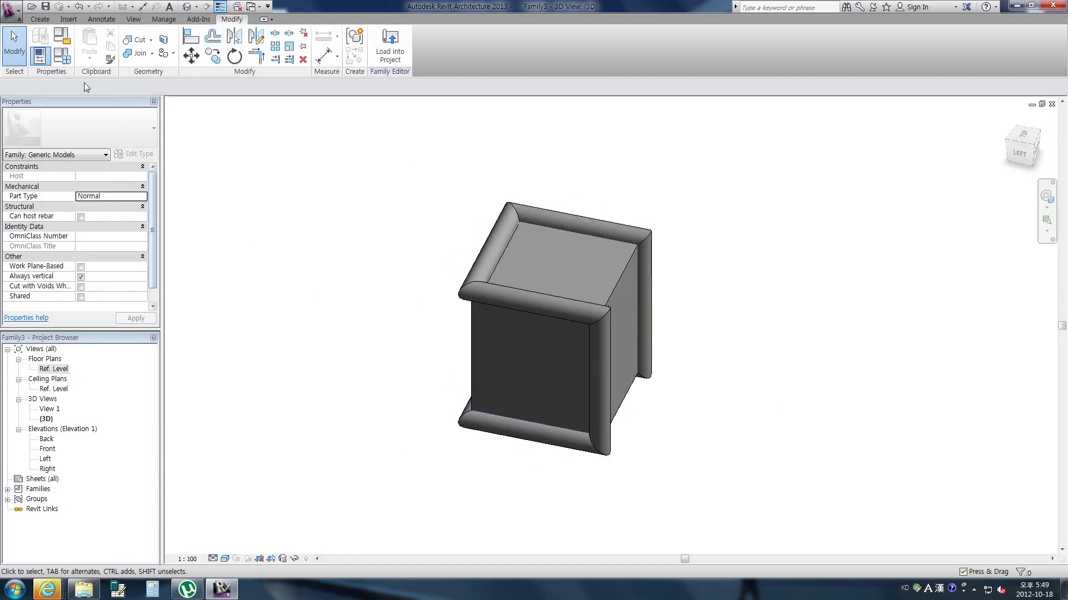
left_click(66, 57)
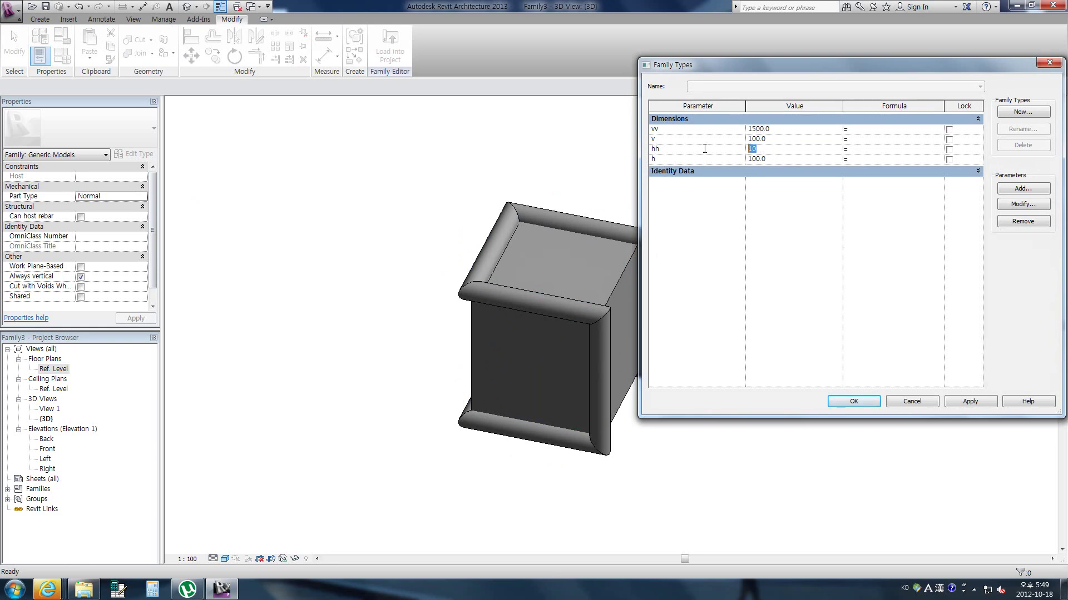
type("1500")
left_click(981, 403)
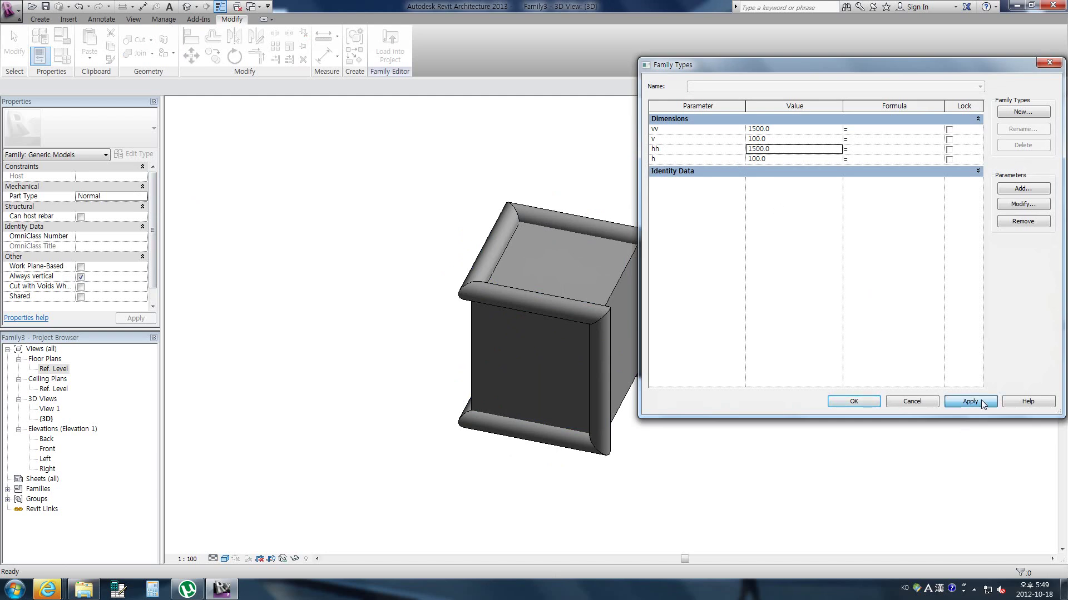
left_click(853, 401)
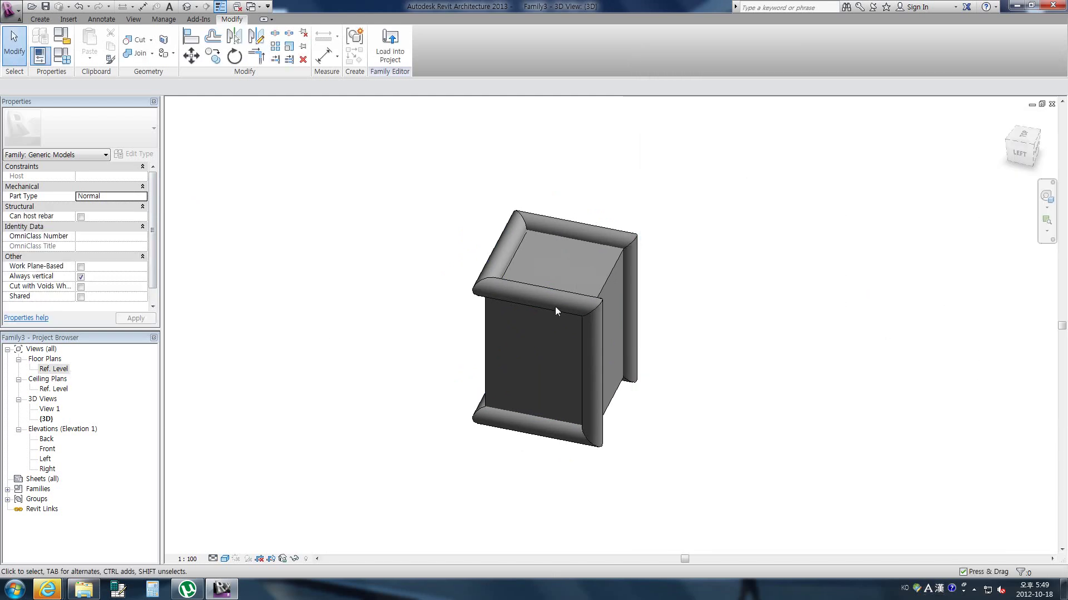
Associate the box's Extrusion End with a new family parameter named height
left_click(605, 279)
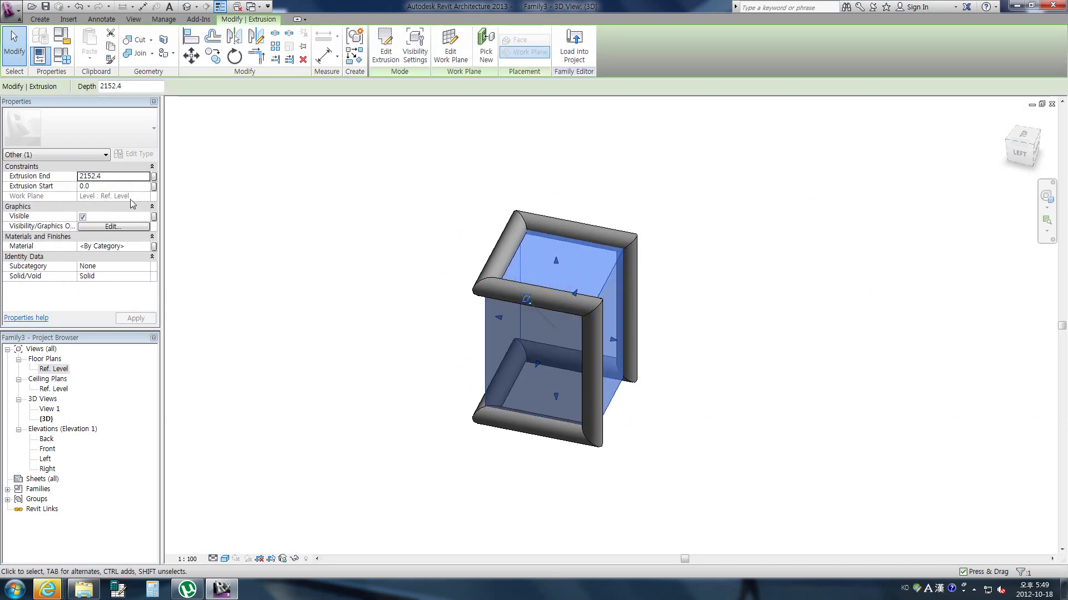
left_click(154, 177)
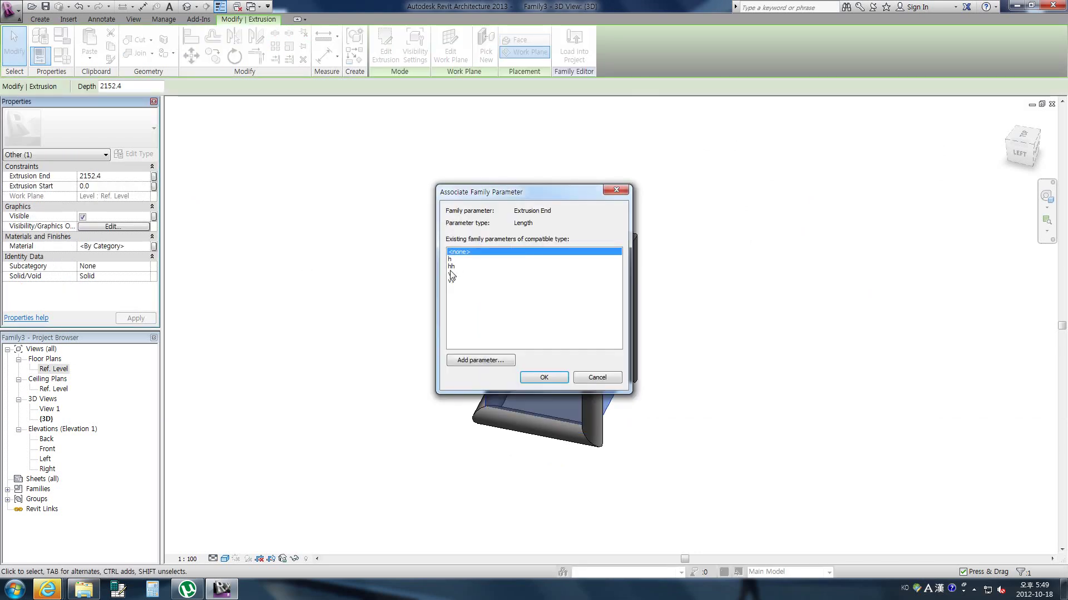
left_click(467, 361)
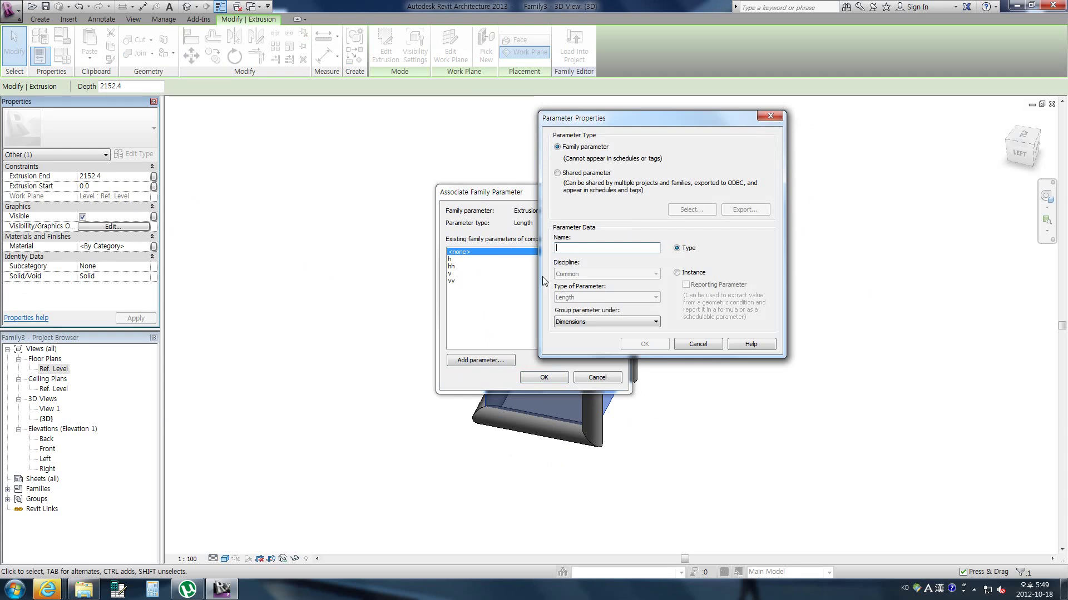
type("height")
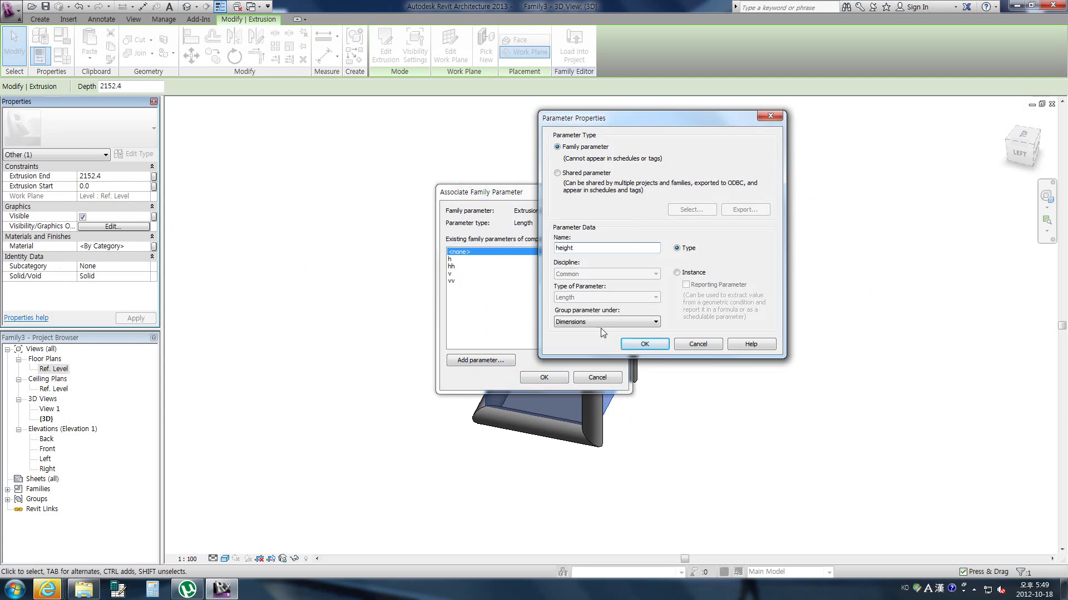
left_click(645, 344)
left_click(544, 377)
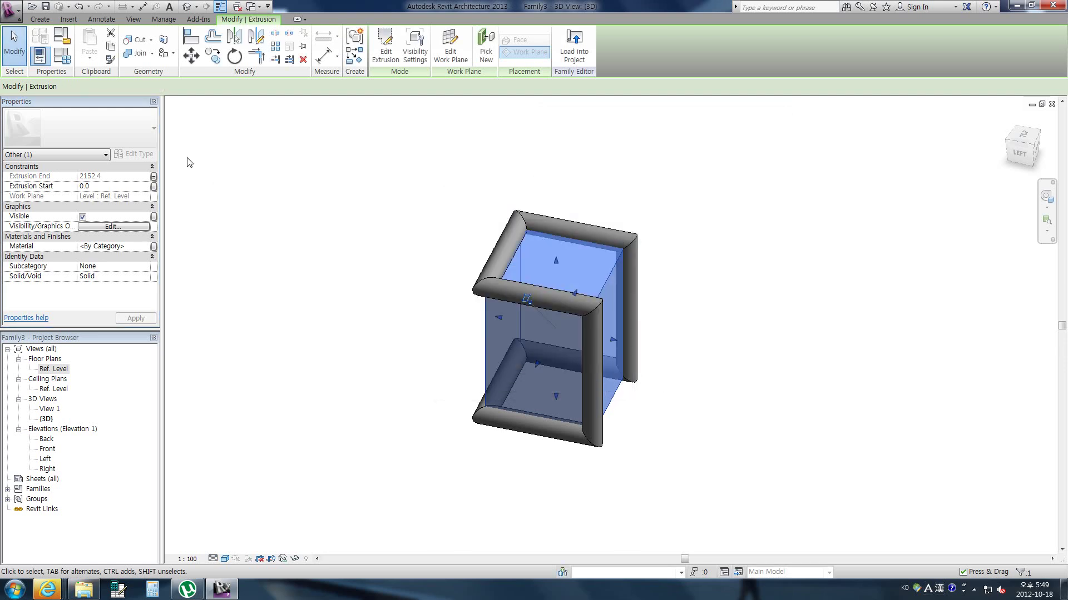
Set the height parameter to 1500 and apply it to the box
left_click(62, 55)
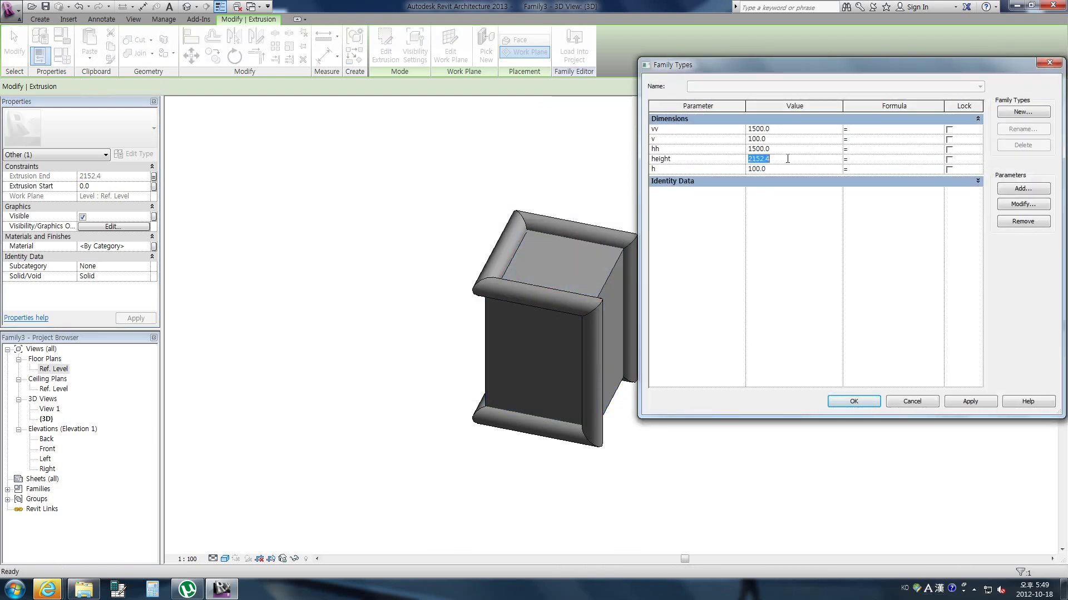
type("00")
left_click(983, 406)
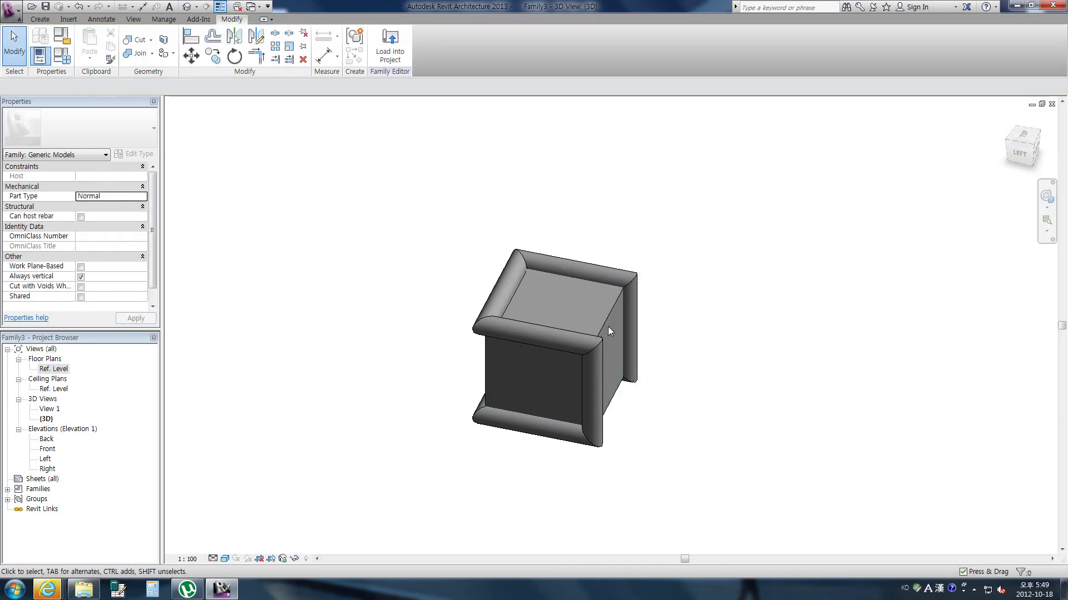
Create a new project using the architectural template
left_click(531, 325)
left_click(402, 356)
left_click(10, 9)
mouse_move(36, 49)
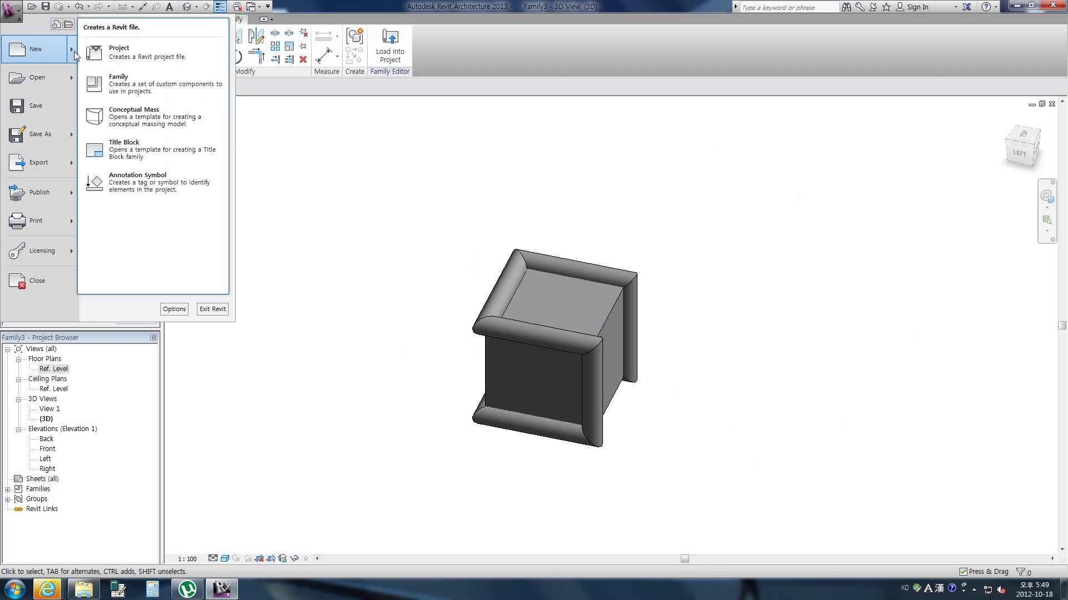
left_click(101, 84)
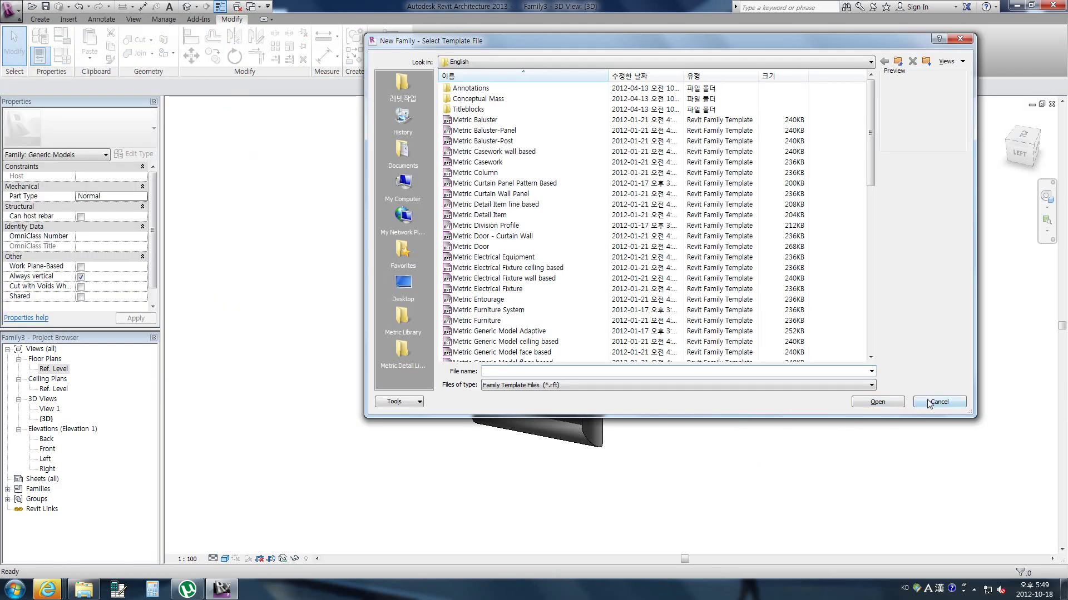
left_click(928, 405)
left_click(10, 9)
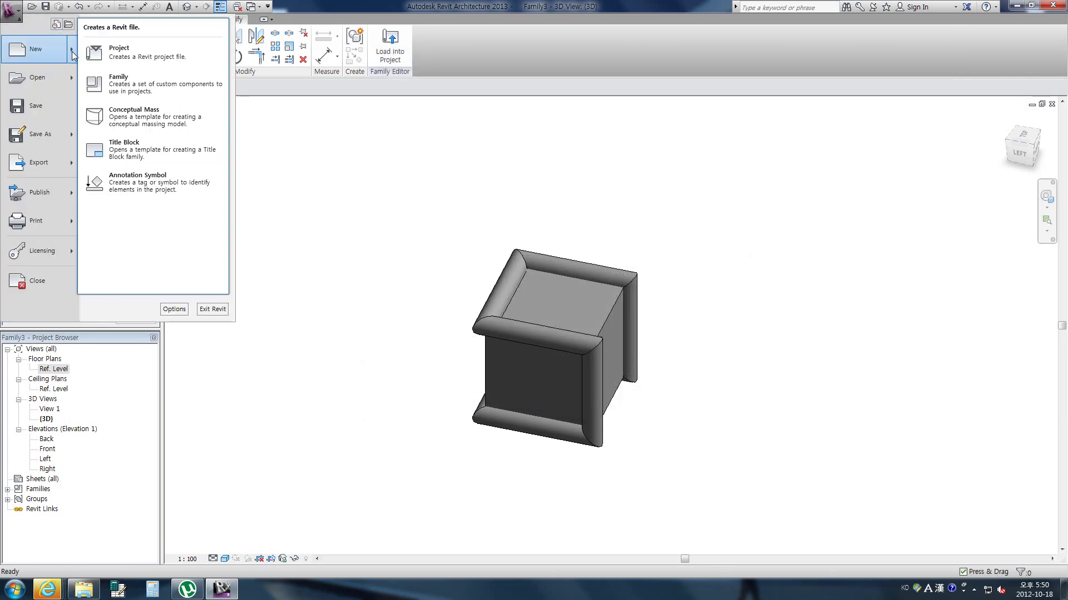
left_click(124, 58)
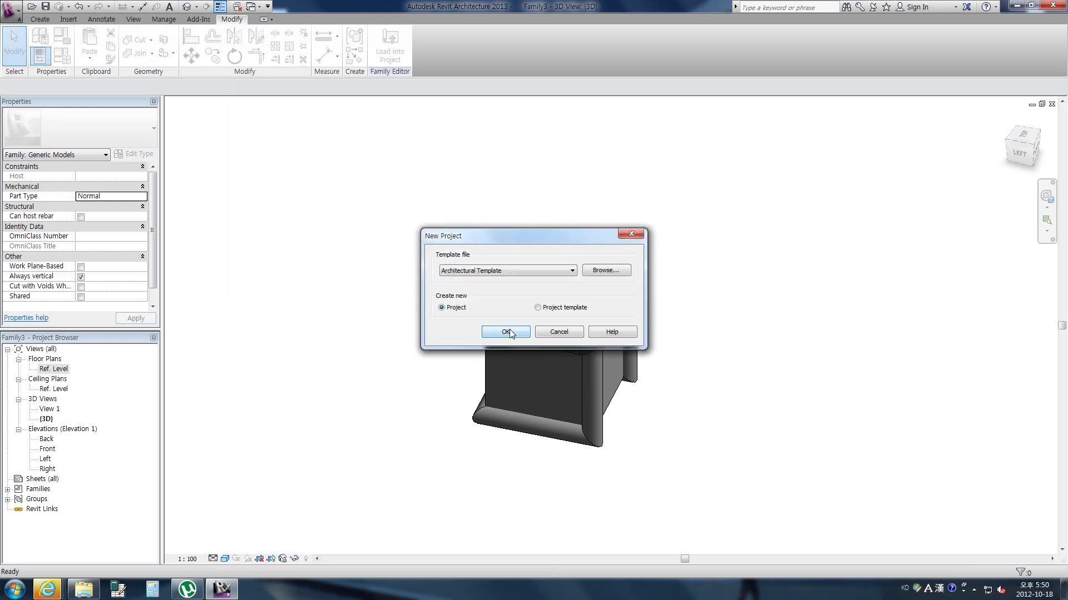
left_click(508, 332)
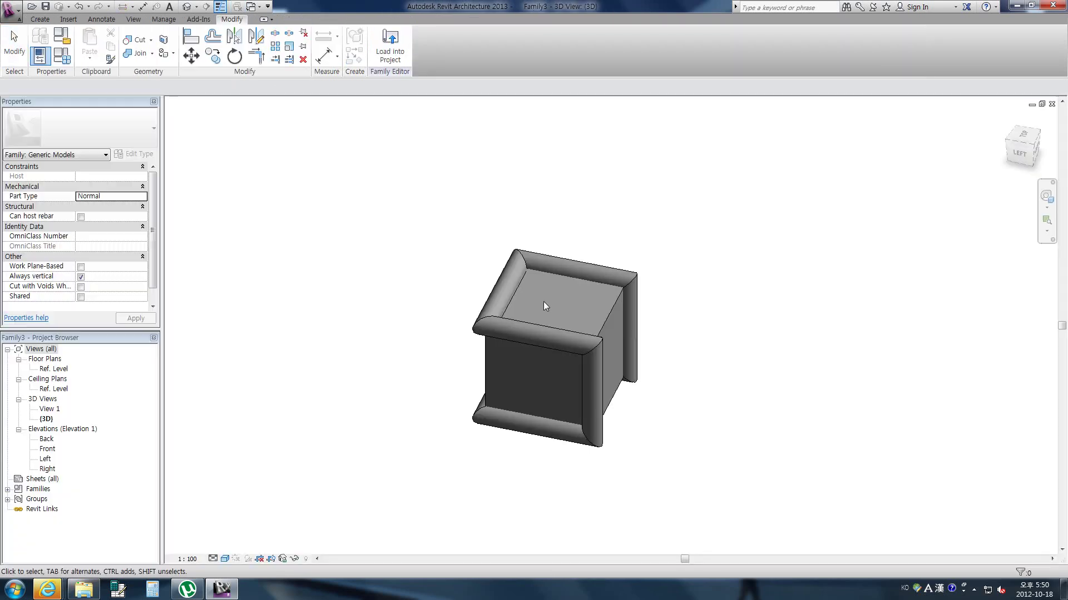
Load Family3 into the project and place one instance in the floor plan
left_click(389, 52)
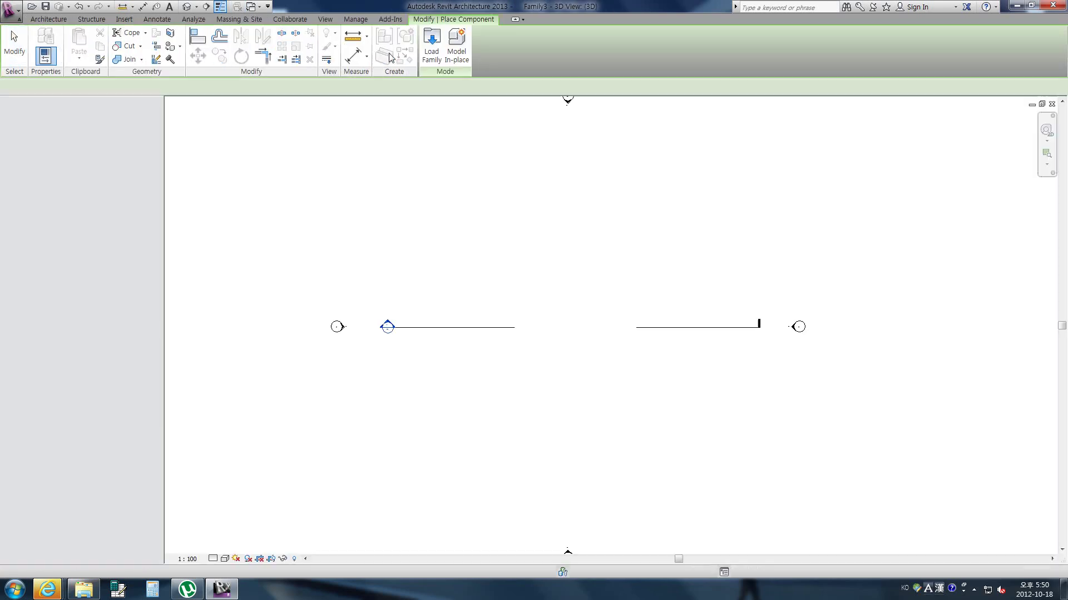
left_click(567, 333)
scroll(596, 371, "up", 3)
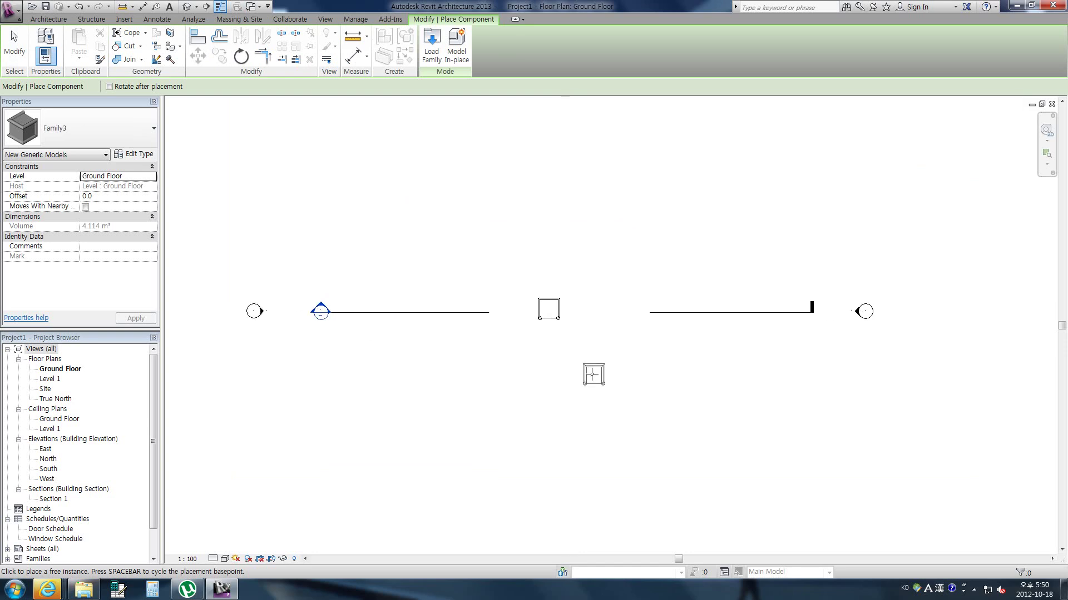
left_click(14, 42)
View the placed Family3 instance shaded in the project's 3D view
left_click(182, 7)
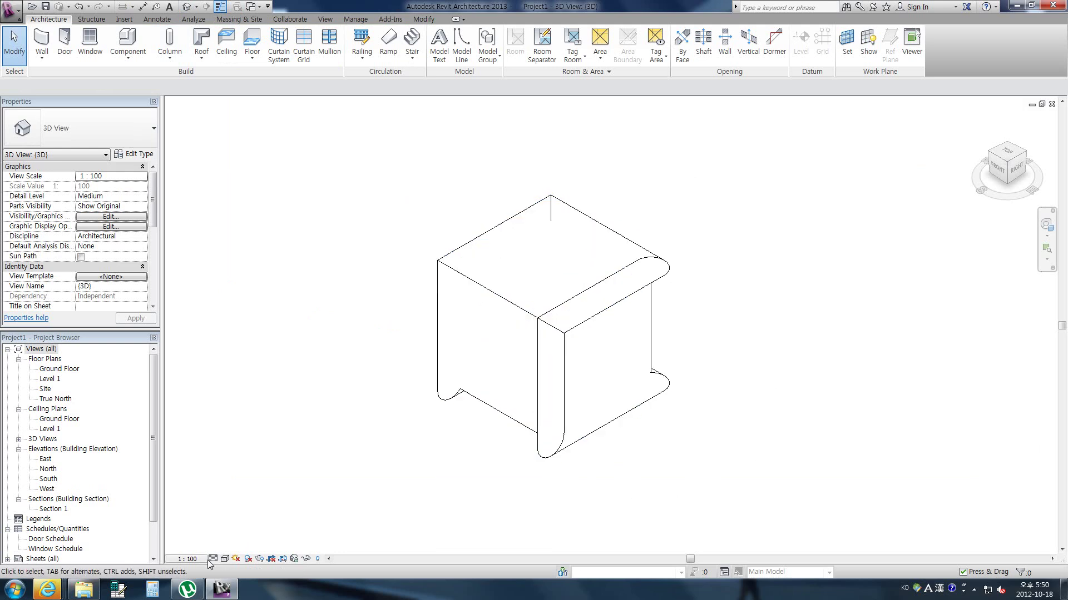
left_click(224, 560)
left_click(245, 515)
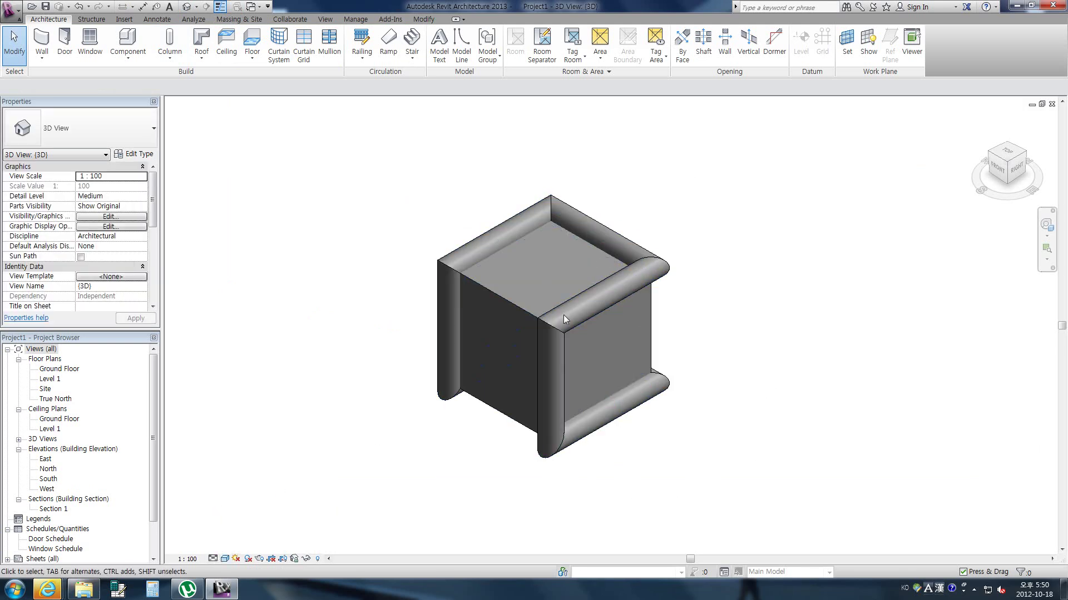
middle_click_drag(592, 352, 601, 367, "shift")
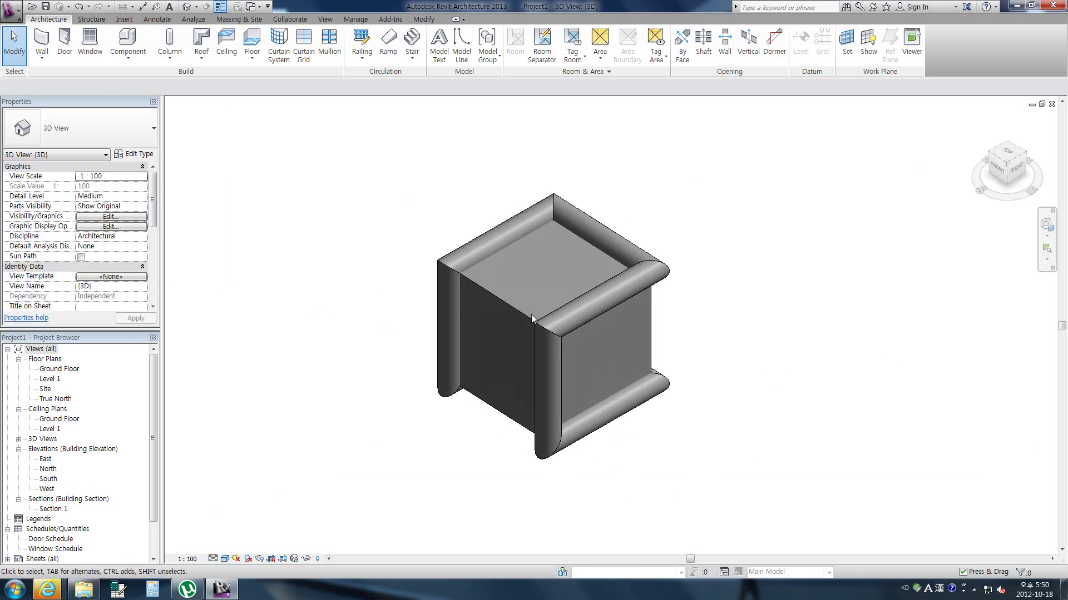
left_click(253, 7)
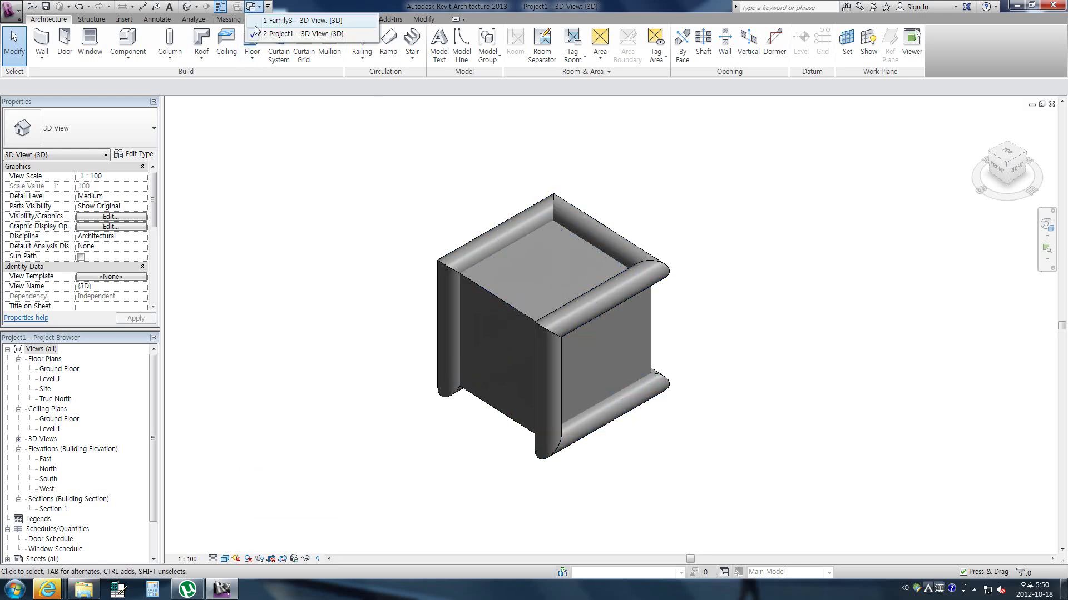
Make Family3's inner box invisible and reload the family, overwriting the existing version
left_click(266, 22)
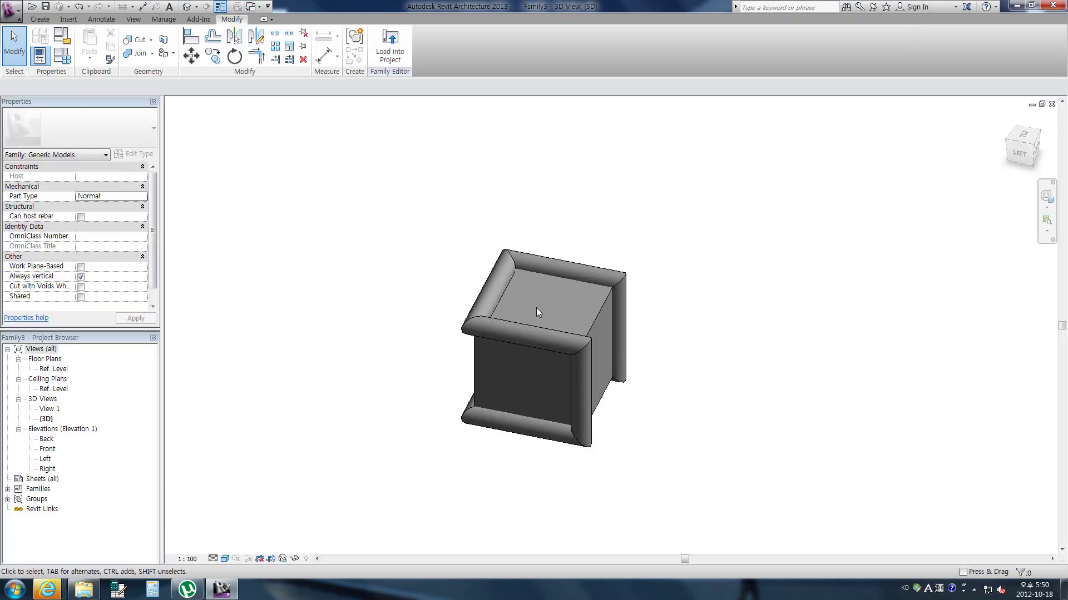
left_click(599, 312)
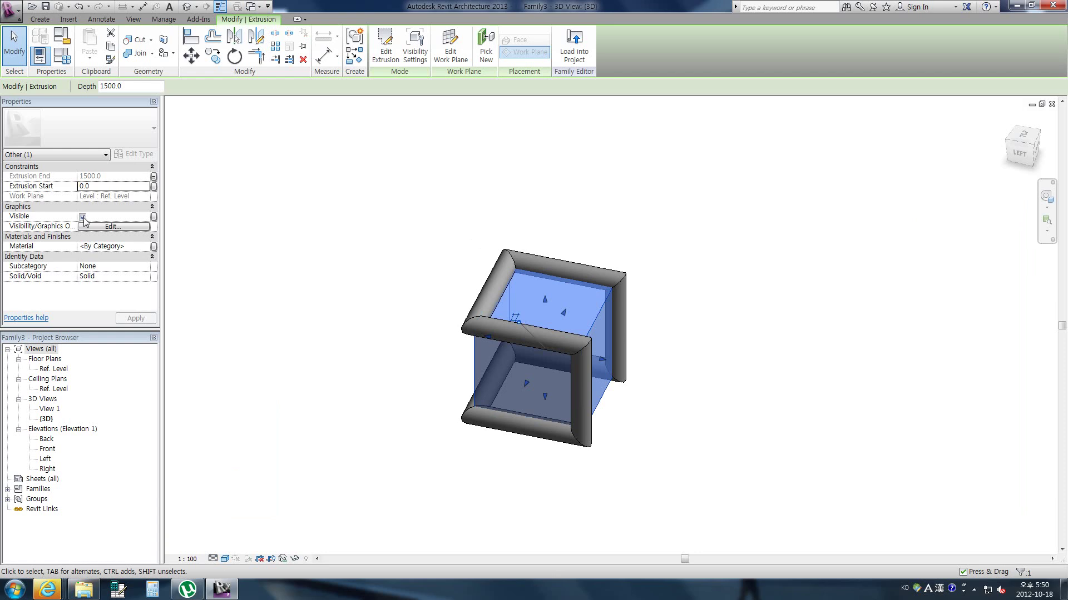
left_click(353, 333)
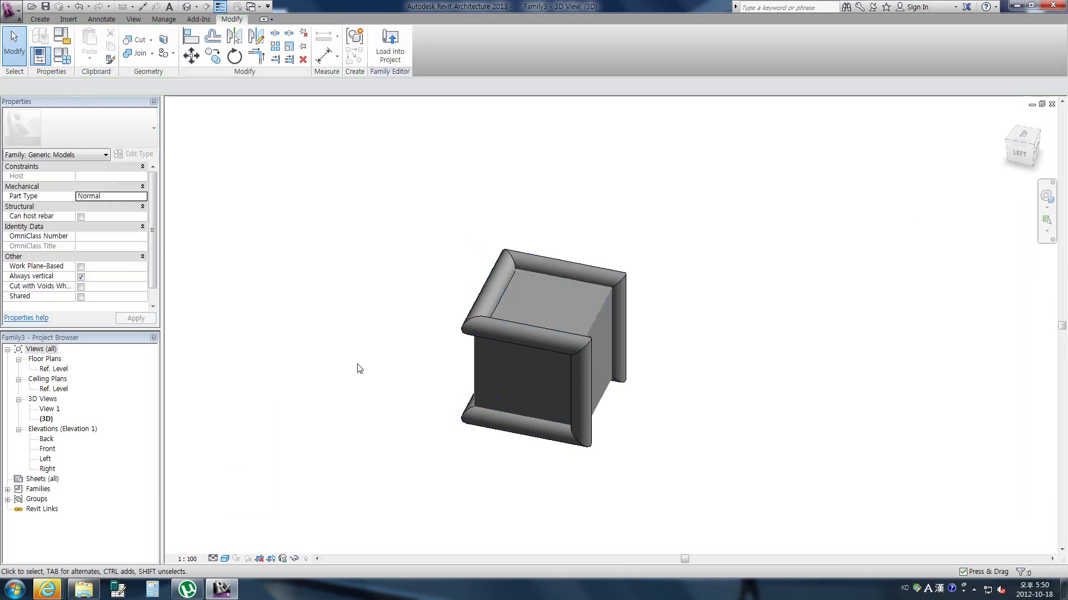
left_click(390, 48)
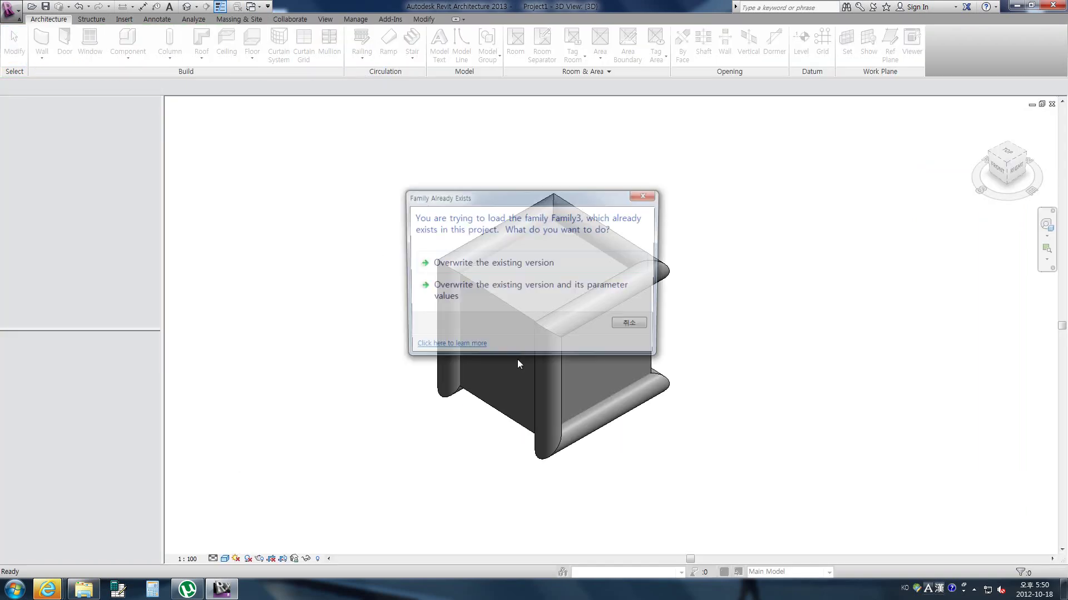
left_click(503, 267)
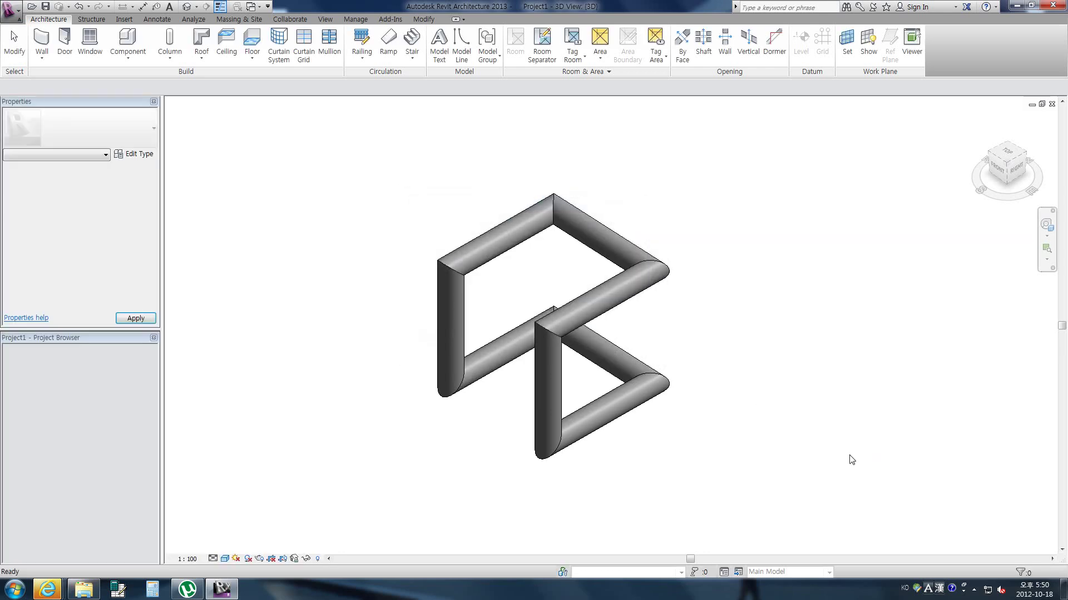
mouse_move(739, 419)
middle_mouse_down("shift")
mouse_move(944, 452)
mouse_move(750, 441)
middle_mouse_up("shift")
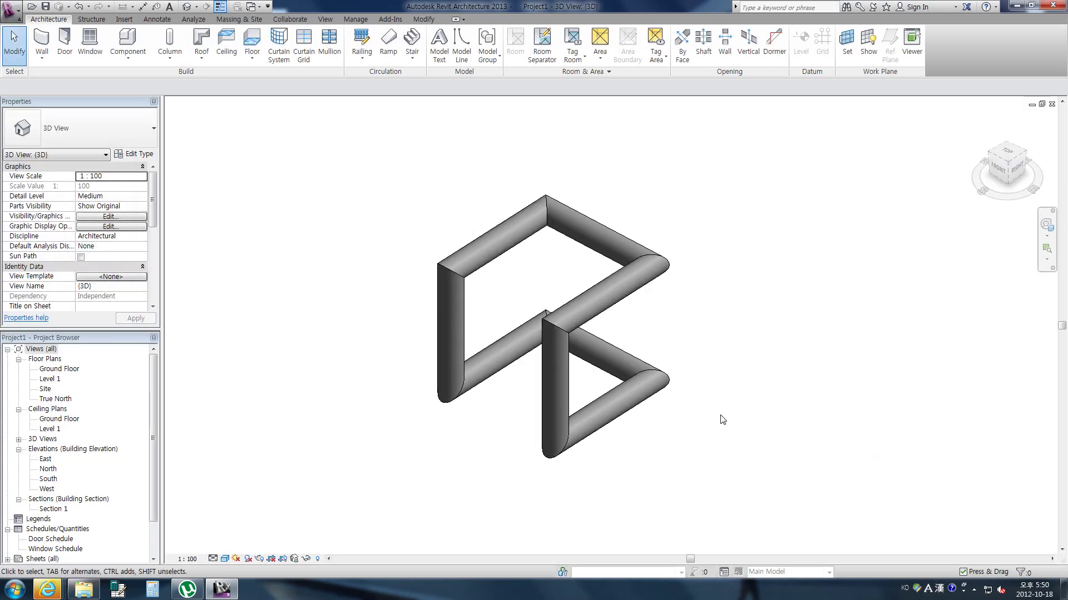
Set the placed Family3 type's vv, hh and height to 1000
left_click(628, 420)
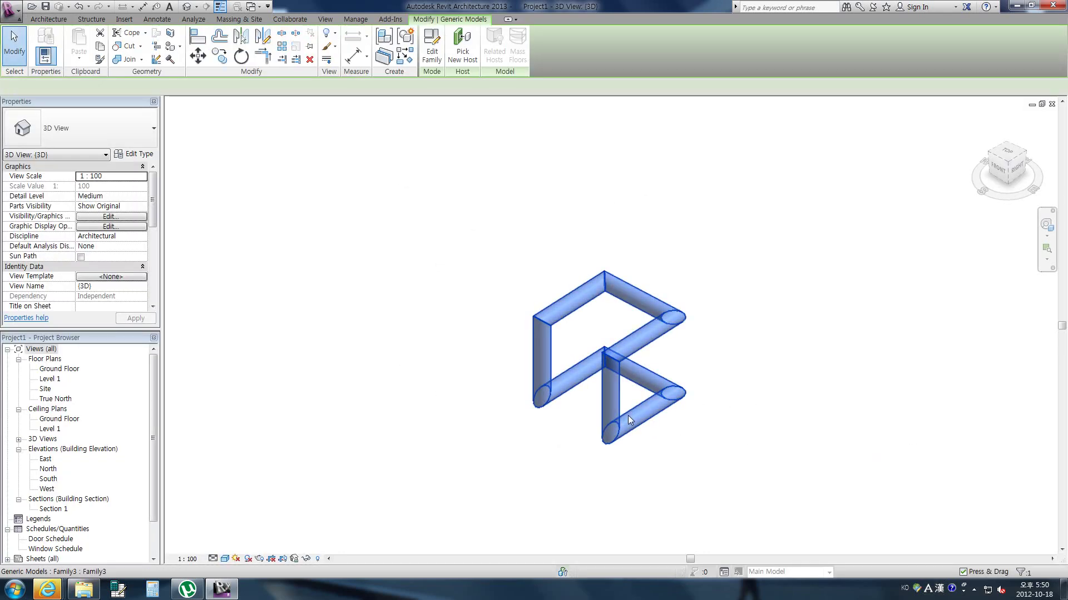
left_click(134, 157)
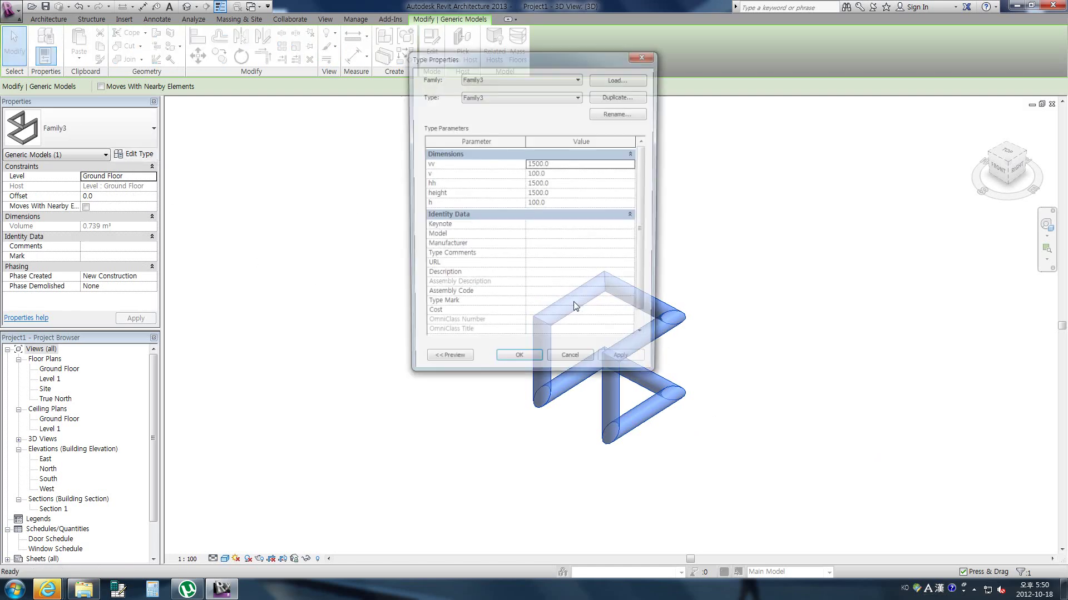
left_click_drag(534, 56, 236, 44)
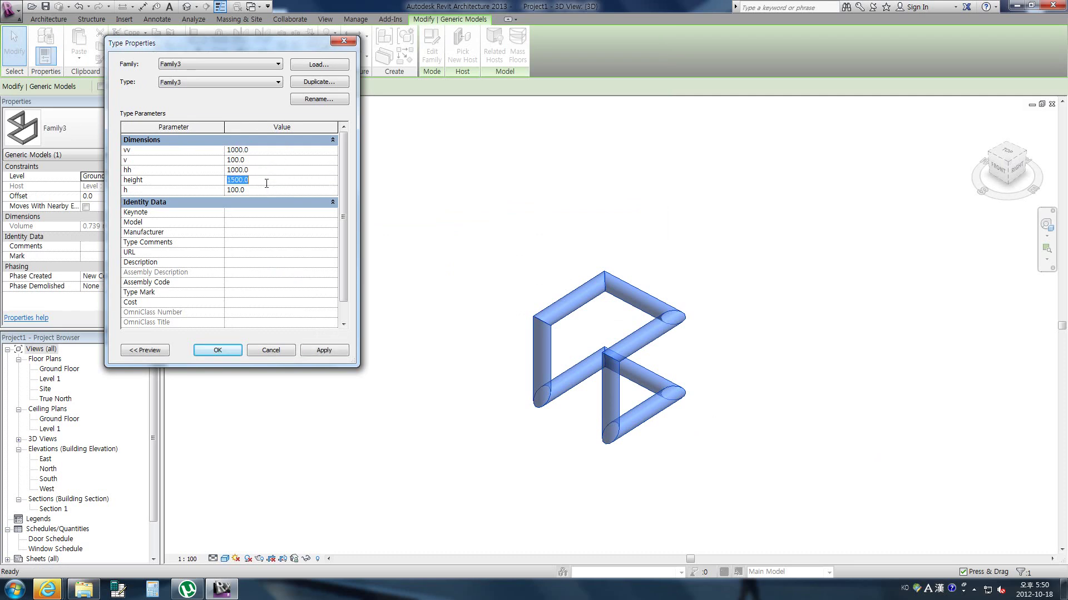
type("1000")
left_click(316, 353)
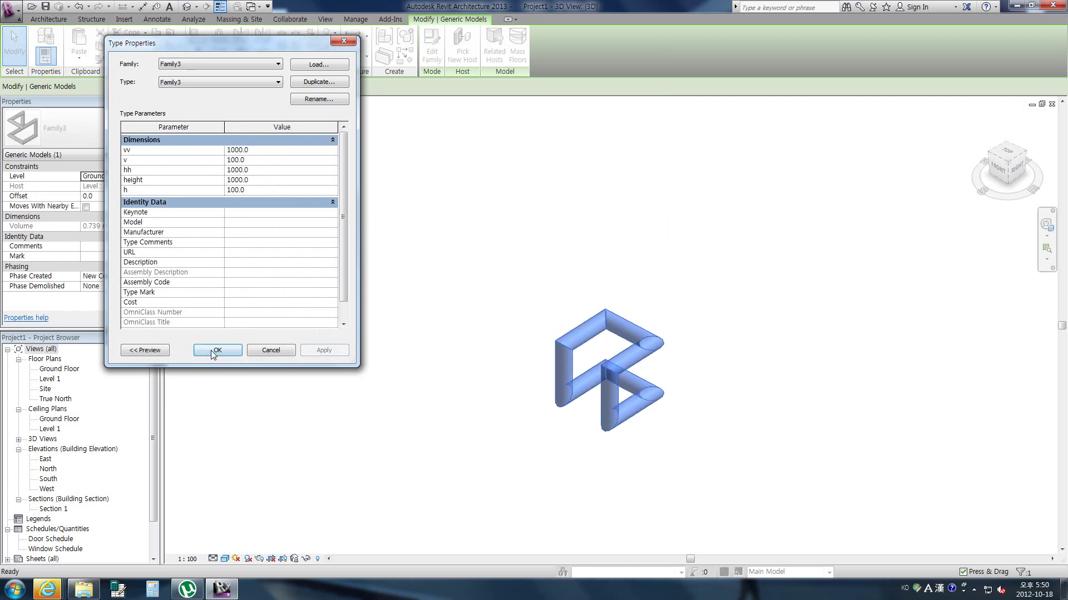
left_click(215, 350)
left_click(301, 143)
left_click(256, 7)
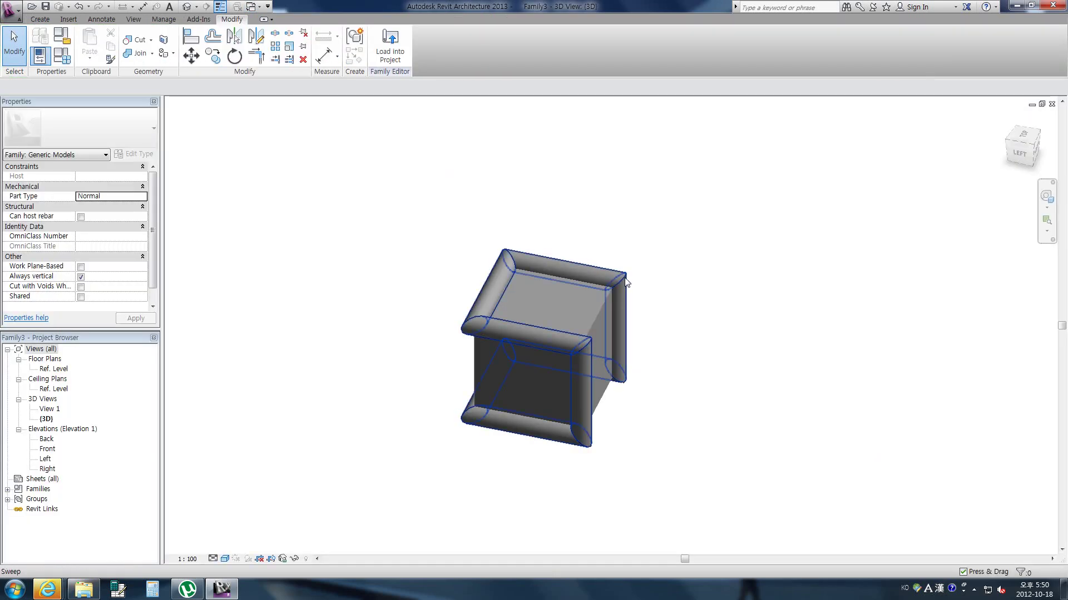
Edit the tube sweep's profile and select its circle
left_click(626, 283)
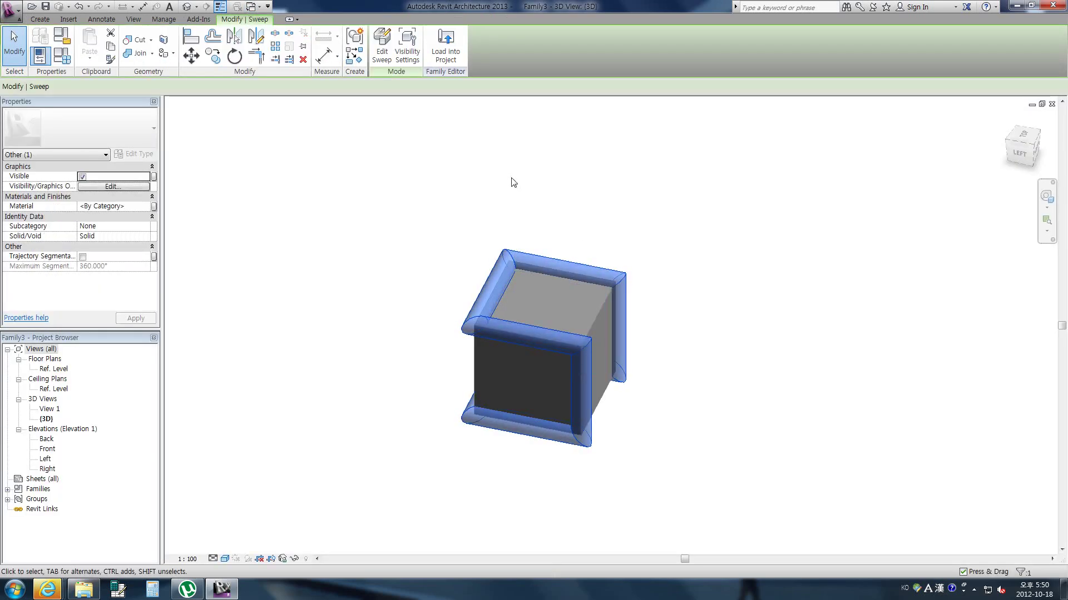
left_click(383, 55)
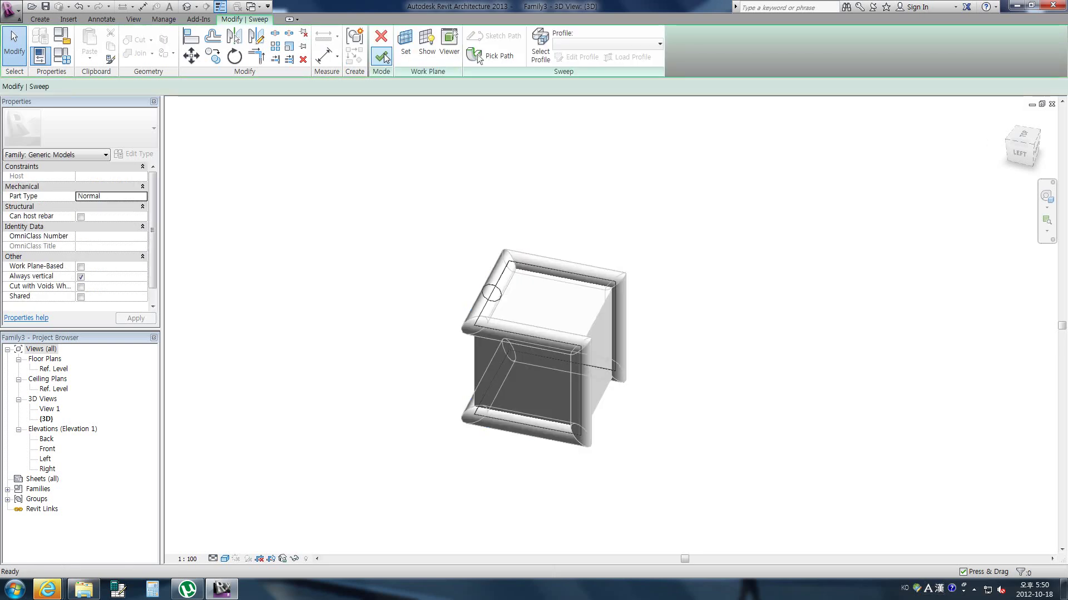
left_click(542, 53)
left_click(578, 56)
scroll(502, 303, "up", 4)
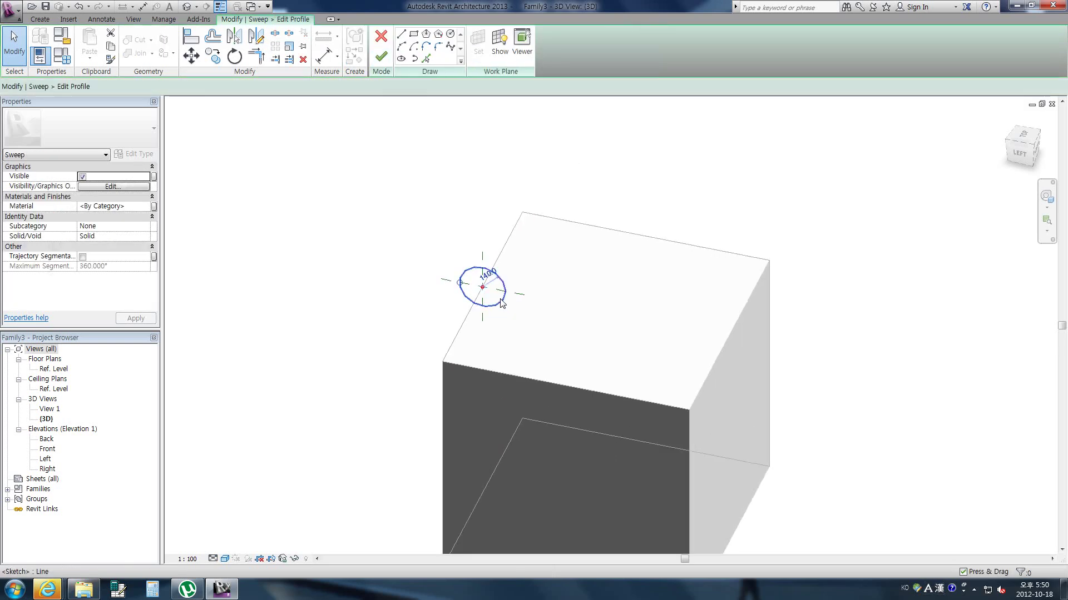
left_click(502, 303)
scroll(498, 294, "up", 2)
scroll(492, 289, "up", 2)
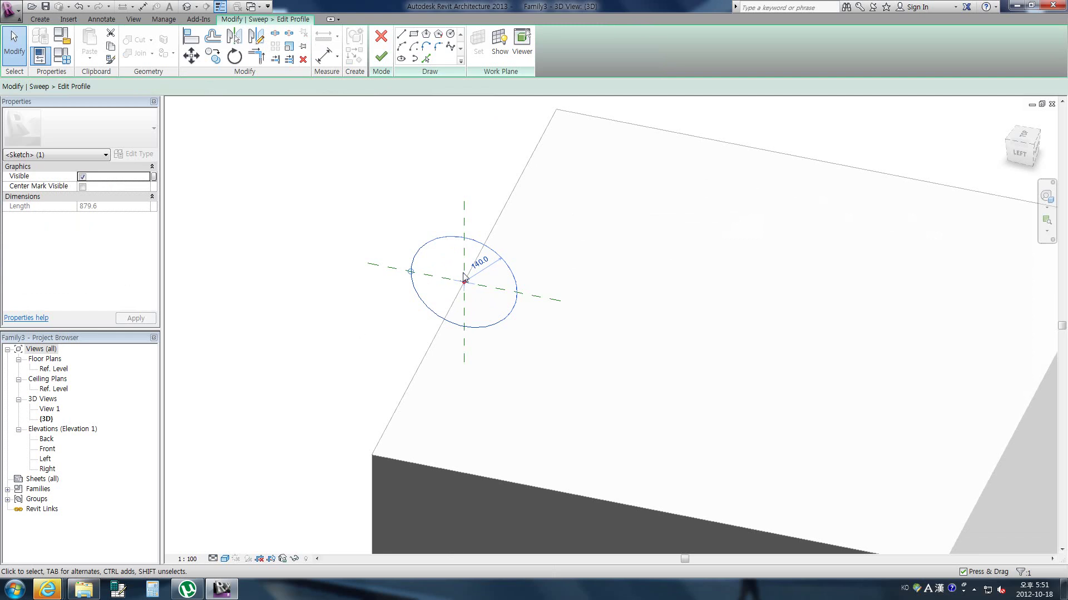
Show the profile work plane in a separate viewer to see the 140-radius circle
left_click(521, 44)
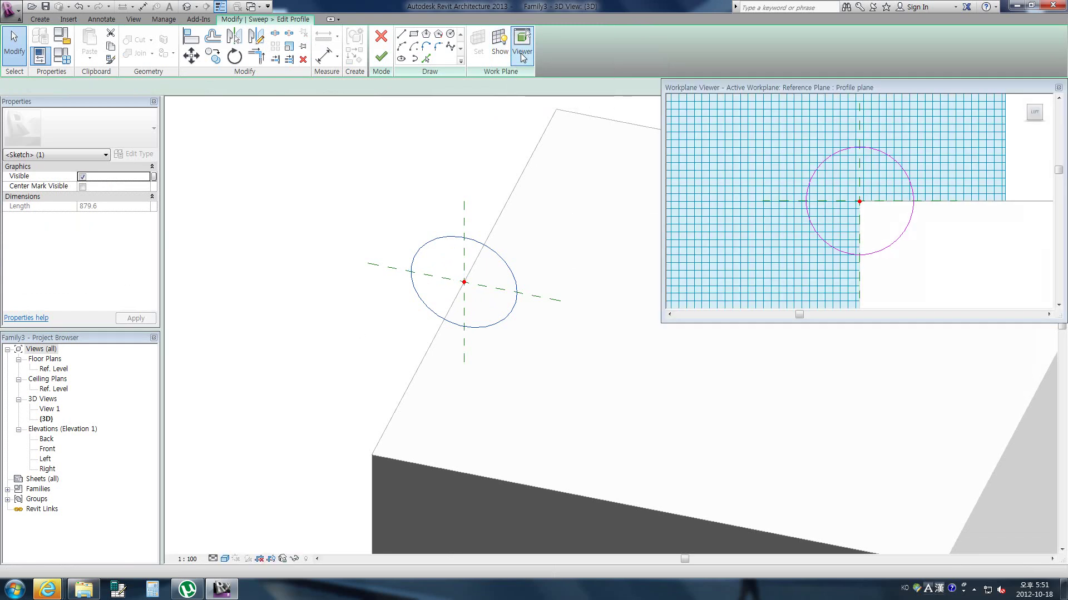
left_click(899, 247)
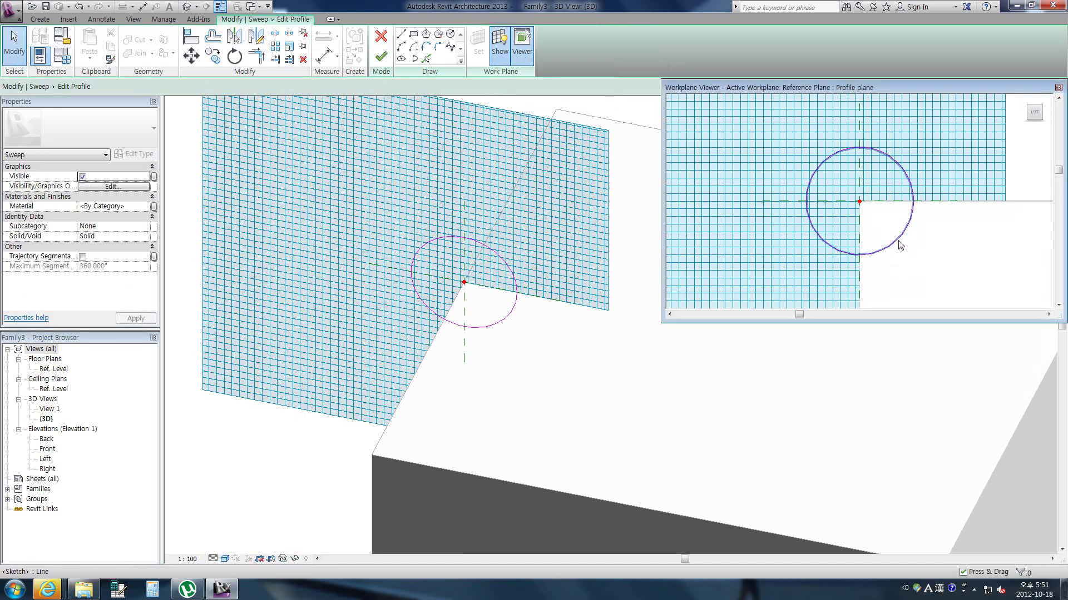
scroll(879, 183, "up", 3)
scroll(896, 267, "up", 2)
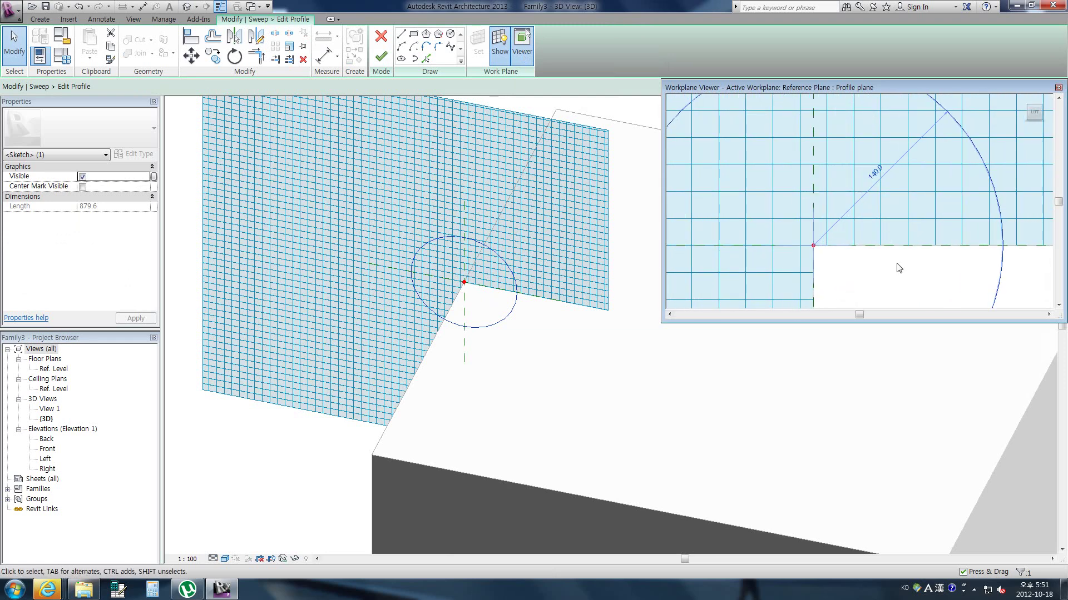
scroll(888, 274, "down", 3)
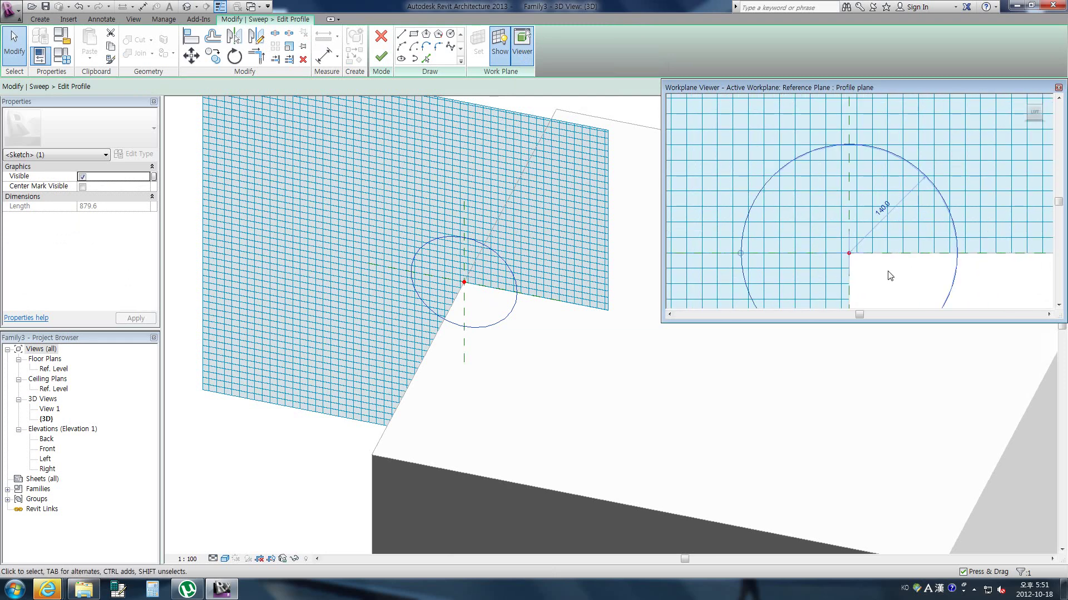
left_click(335, 58)
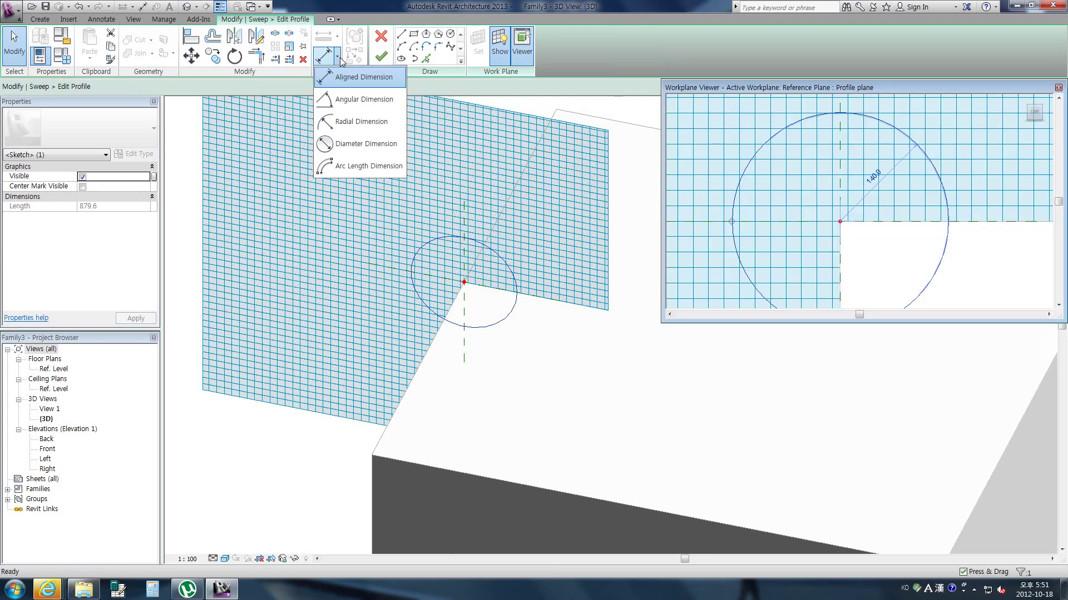
Dimension the profile circle's radius and label it with a new parameter named radius
left_click(357, 123)
left_click(945, 253)
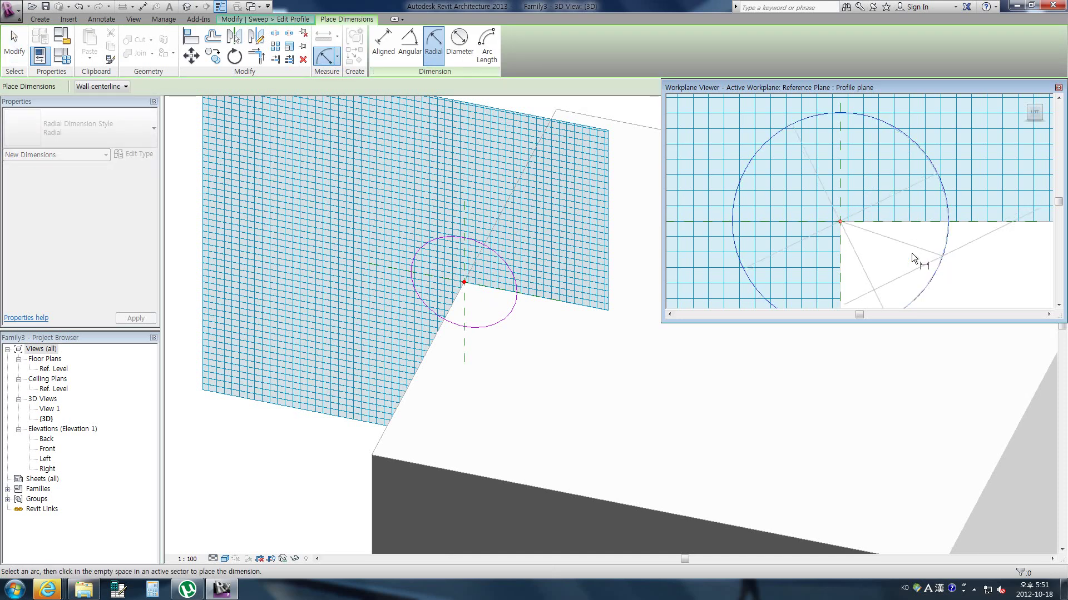
scroll(890, 246, "down", 1)
scroll(890, 246, "down", 2)
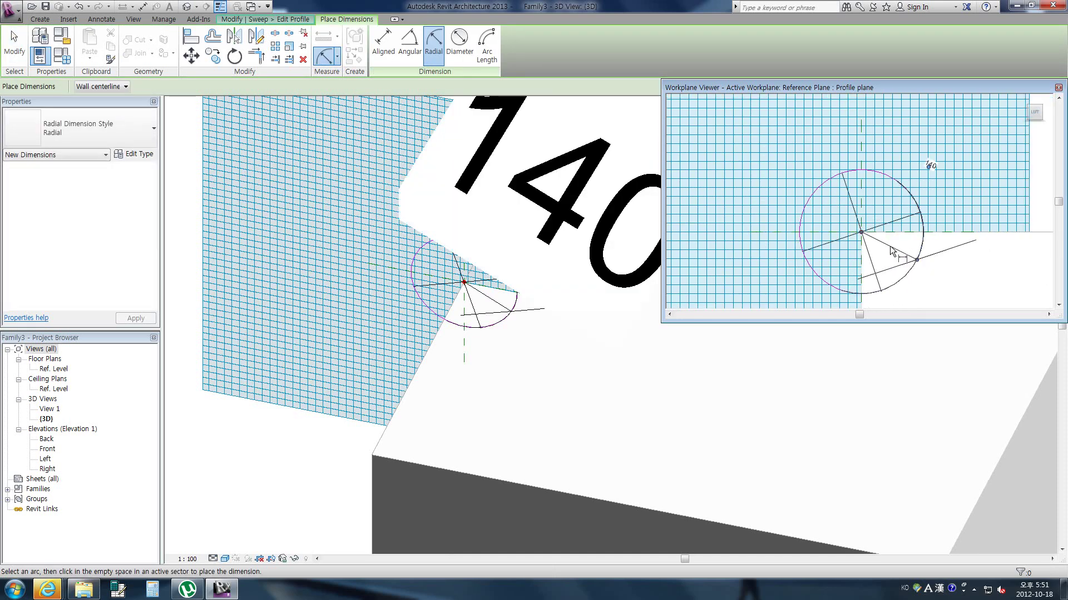
left_click(14, 44)
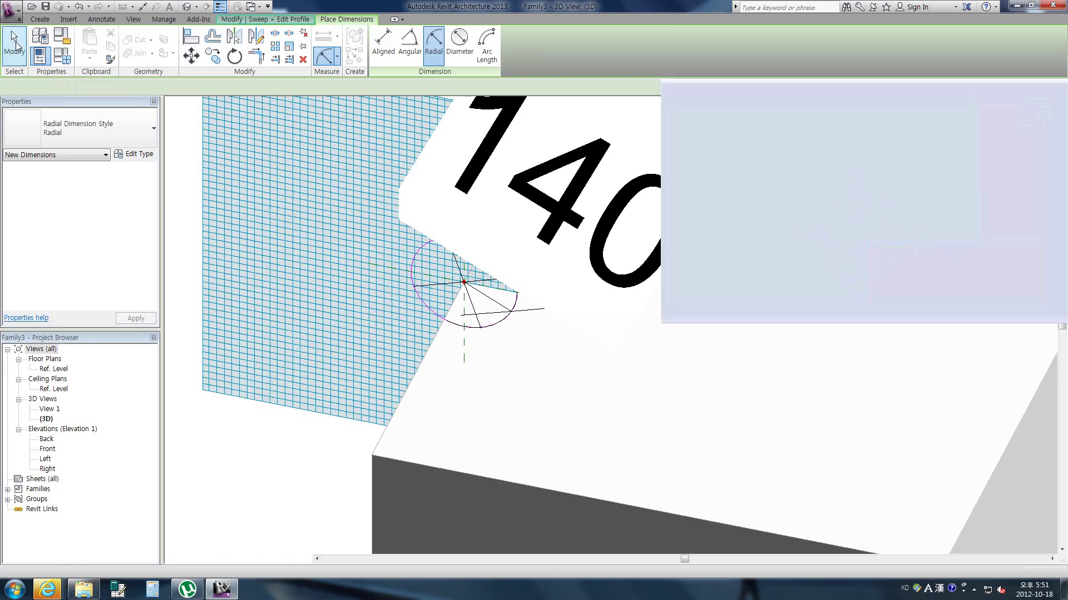
left_click(260, 86)
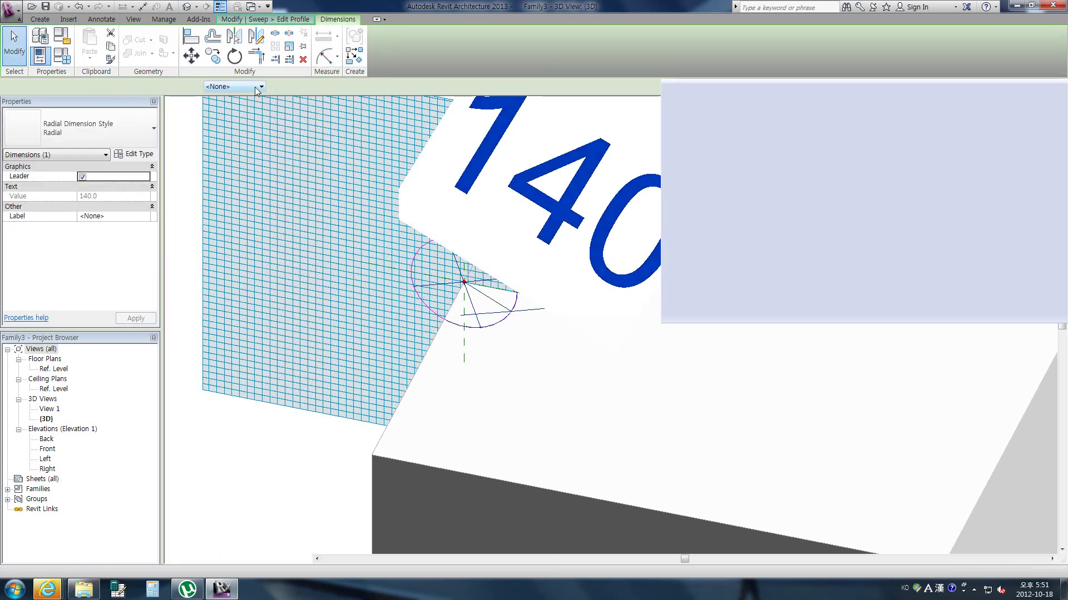
left_click(249, 105)
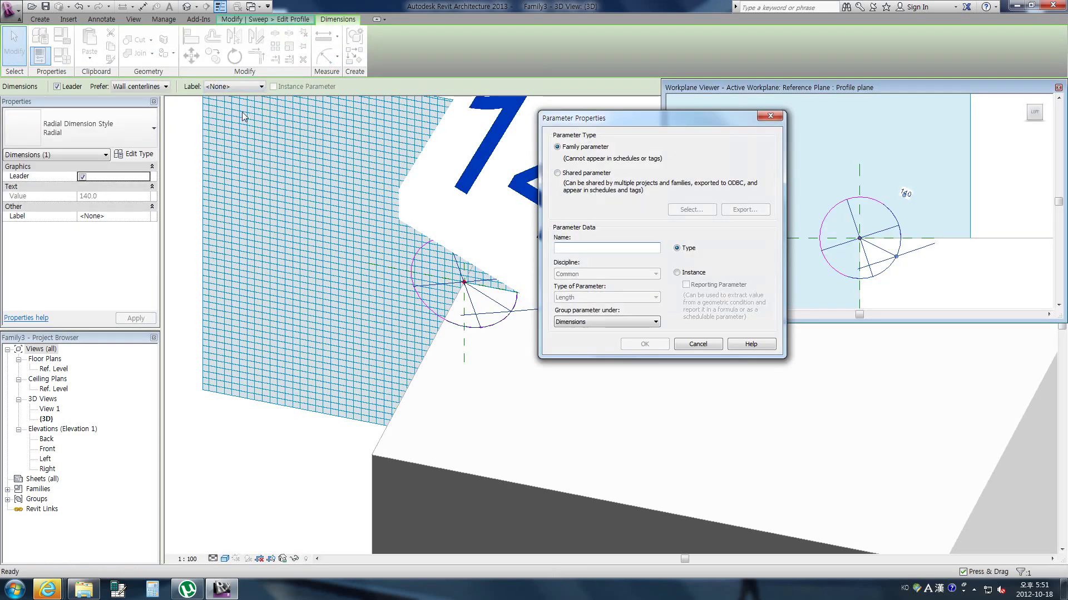
type("radius")
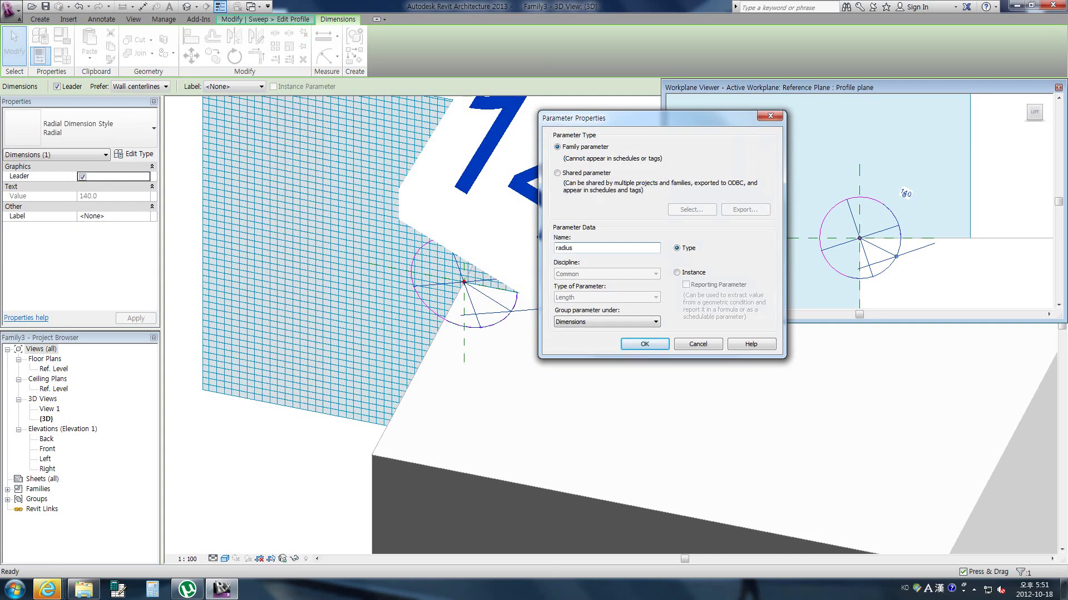
left_click(639, 344)
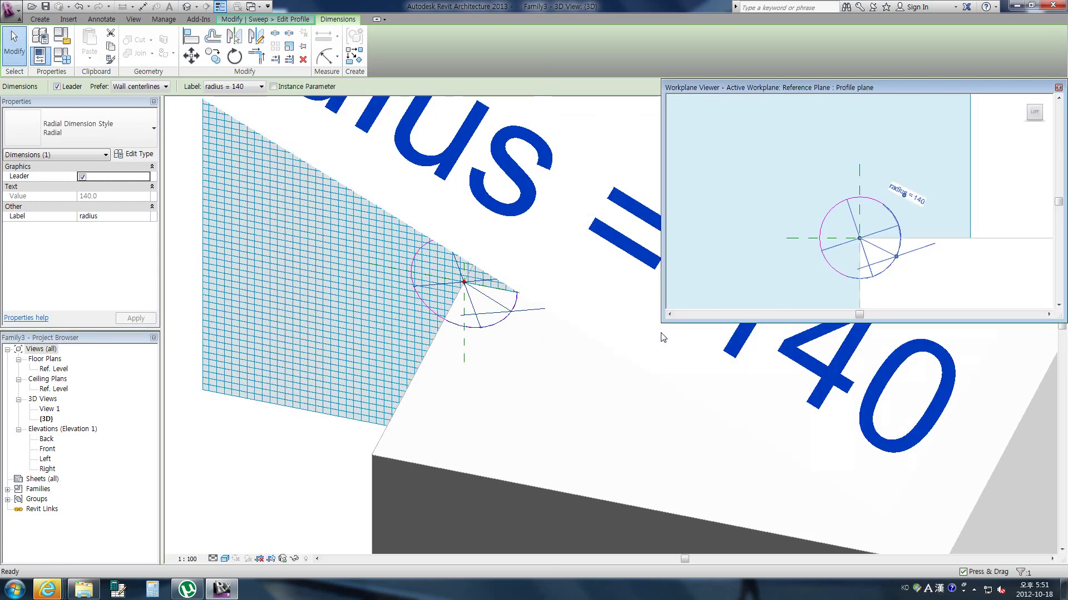
Finish editing the profile and complete the sweep
scroll(699, 329, "down", 2)
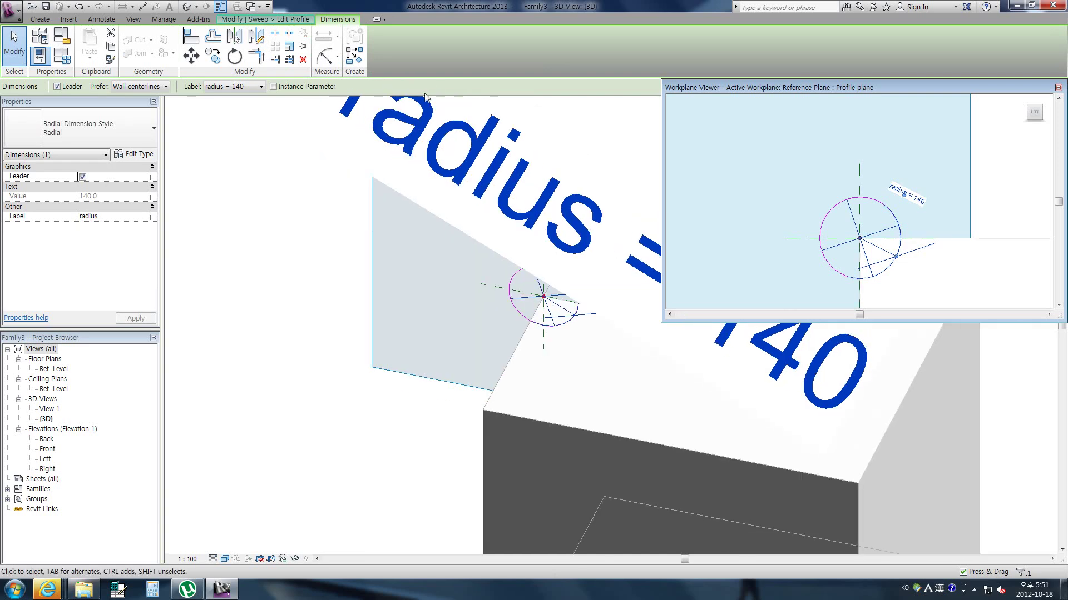
key("Escape")
left_click(382, 61)
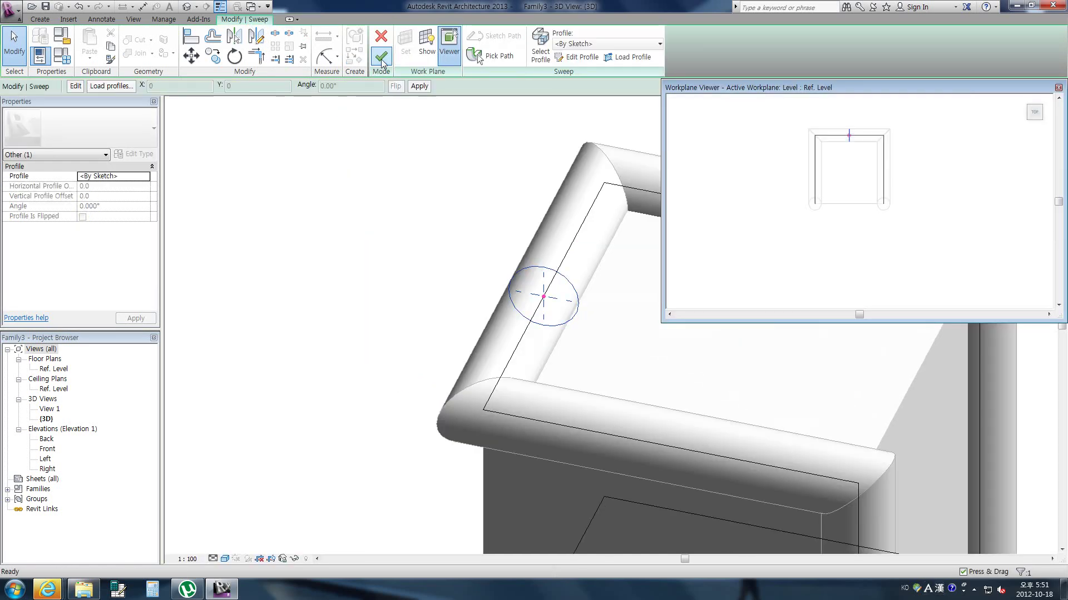
left_click(383, 61)
left_click(1058, 88)
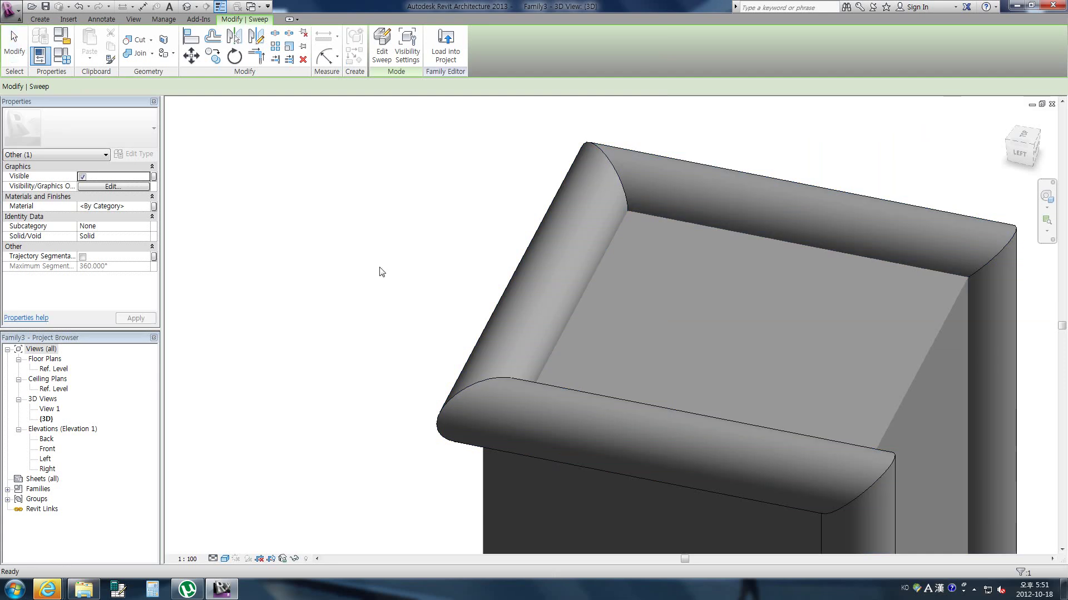
Reload Family3 into Project1, overwriting the existing version
scroll(381, 271, "down", 3)
key("Escape")
scroll(521, 221, "down", 1)
left_click(392, 55)
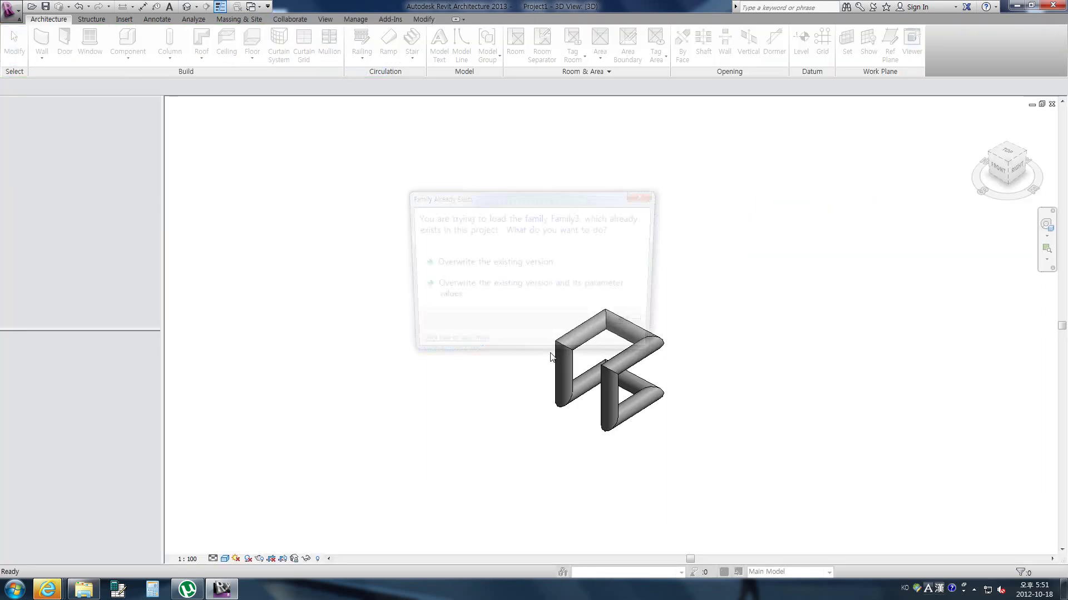
left_click(488, 269)
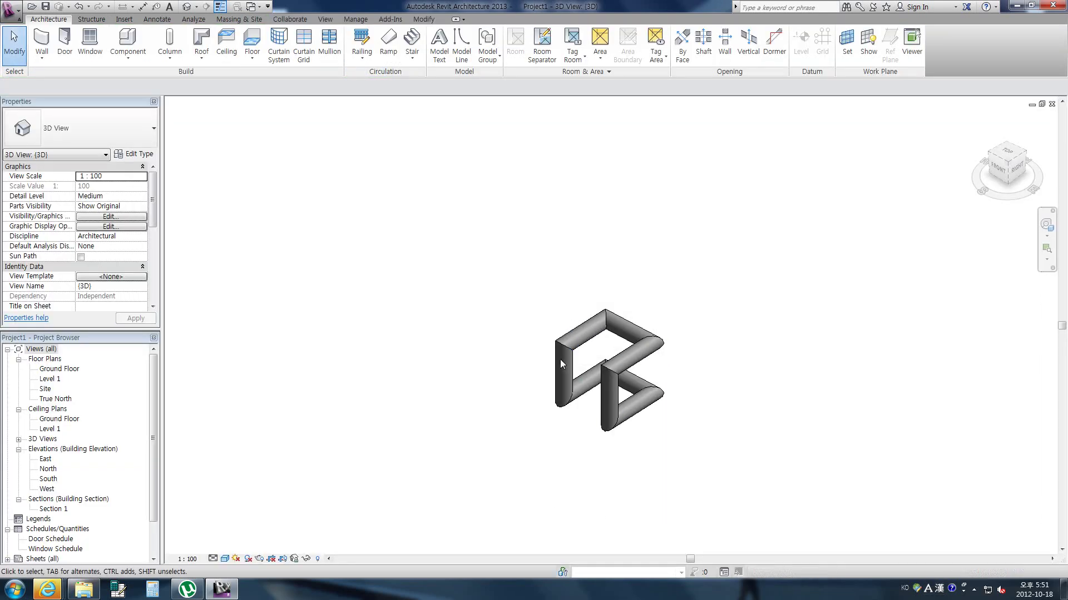
Set the Family3 type's radius to 200, after previewing 50, to thicken the tubes
left_click(555, 340)
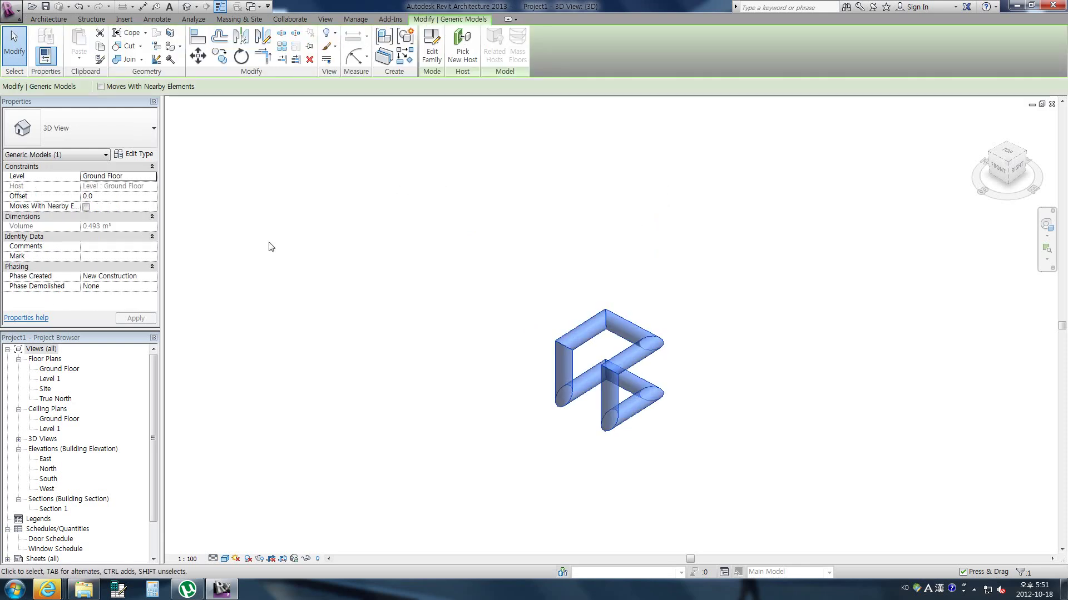
left_click(133, 154)
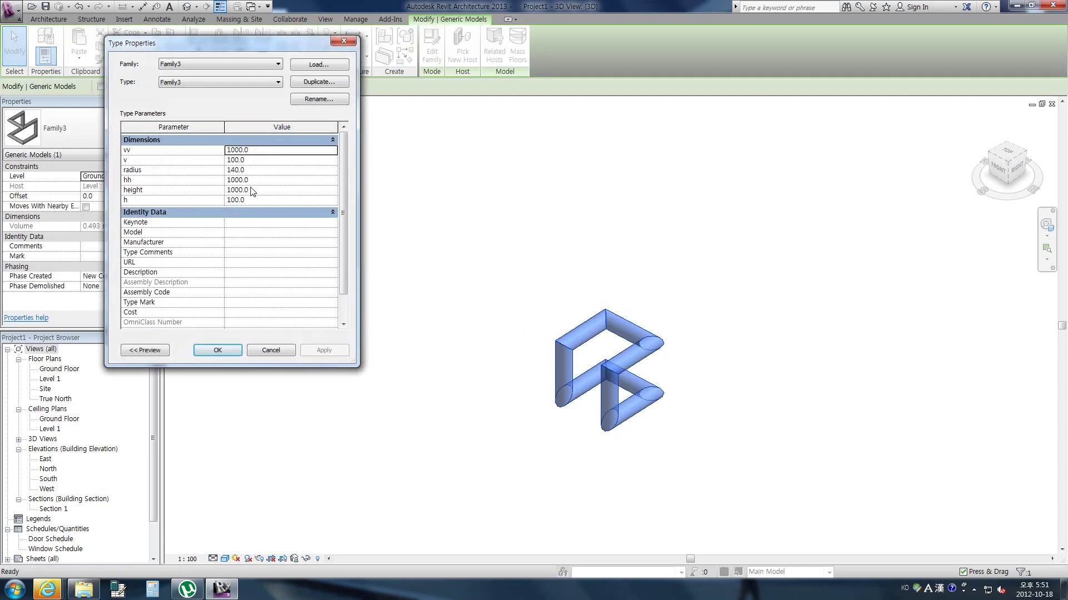
left_click(255, 171)
type("0")
left_click(324, 350)
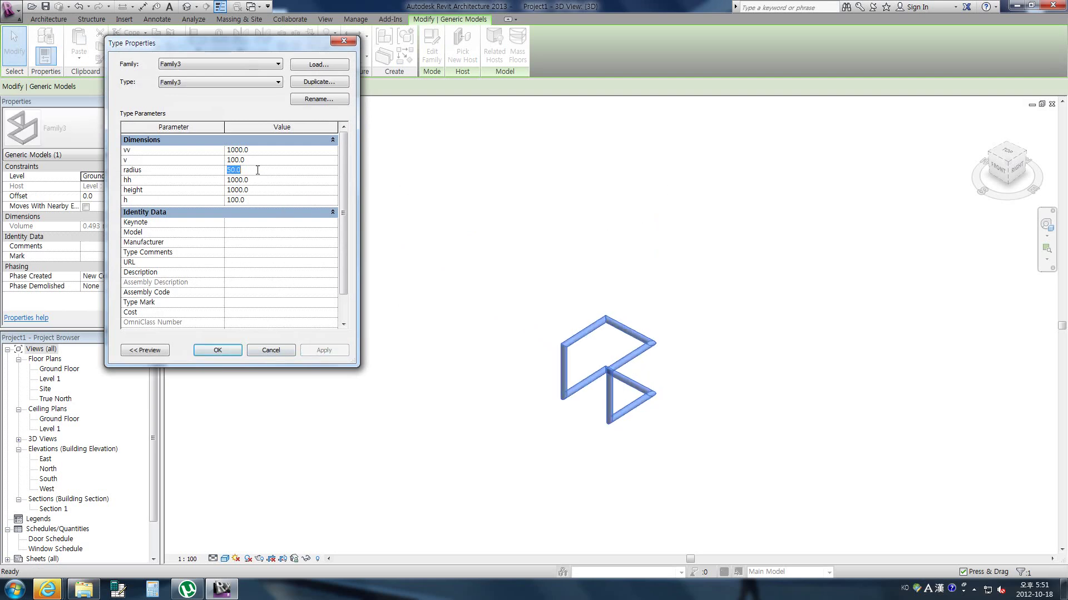
type("200")
left_click(324, 350)
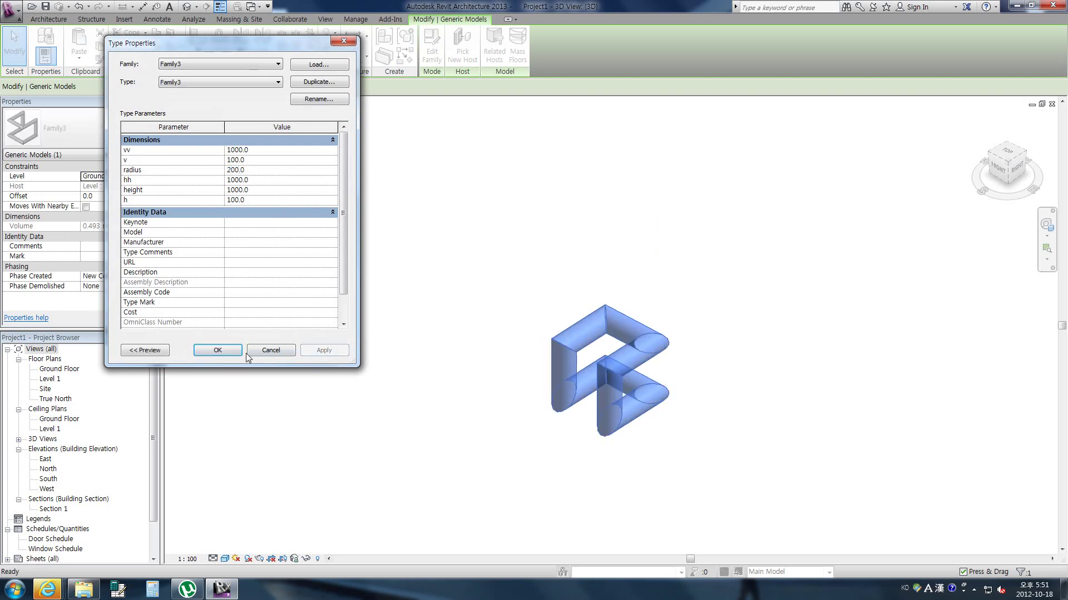
left_click(217, 350)
left_click(499, 408)
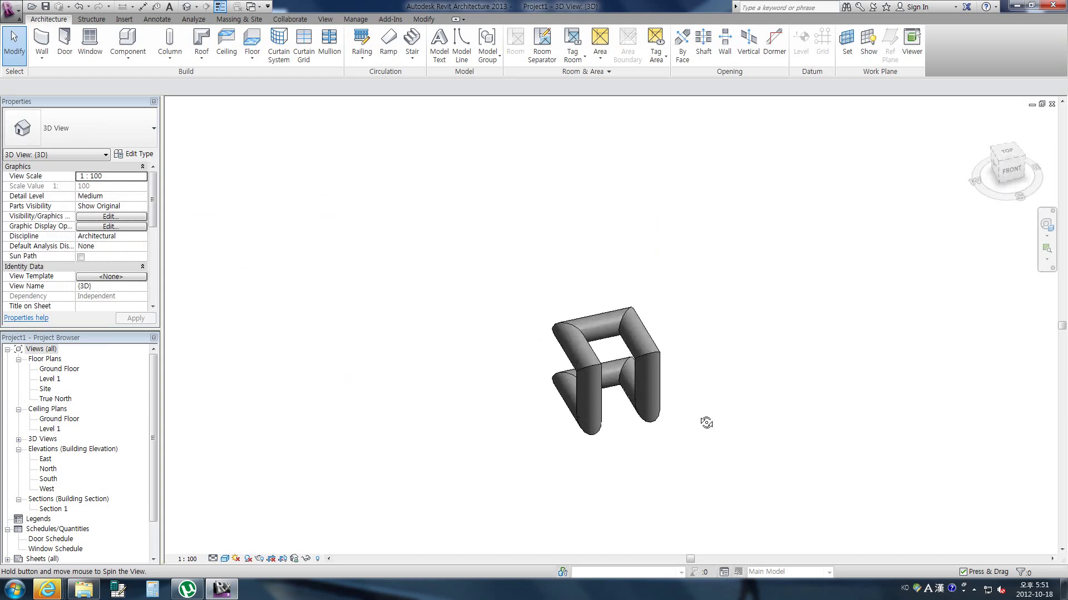